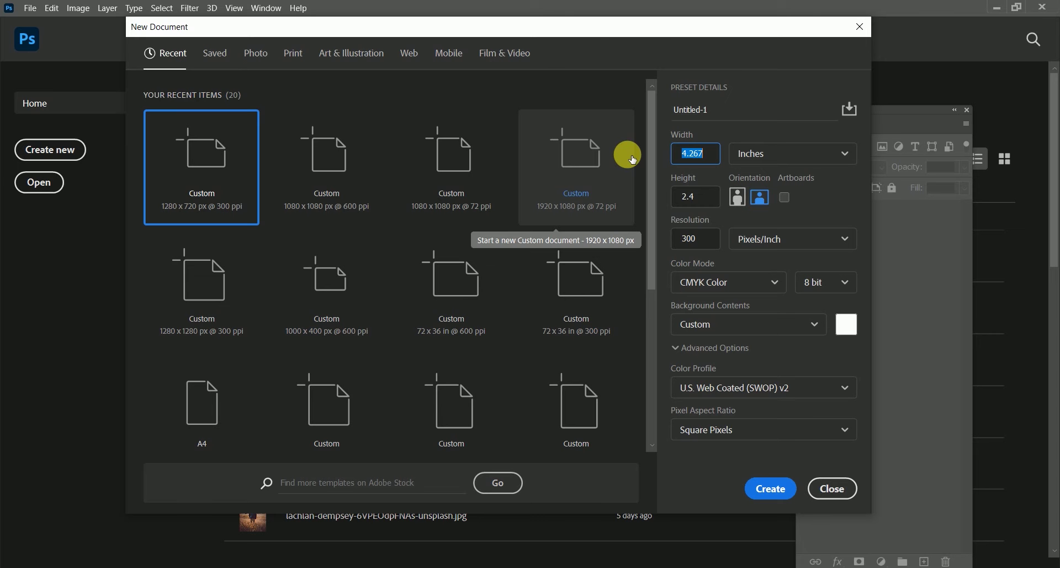
Enter width 4 and height 4 inches, then select the resolution value to set 600 ppi
{"action": "type", "text": "4"}
{"action": "key", "text": "Tab"}
{"action": "key", "text": "Tab"}
{"action": "type", "text": "4"}
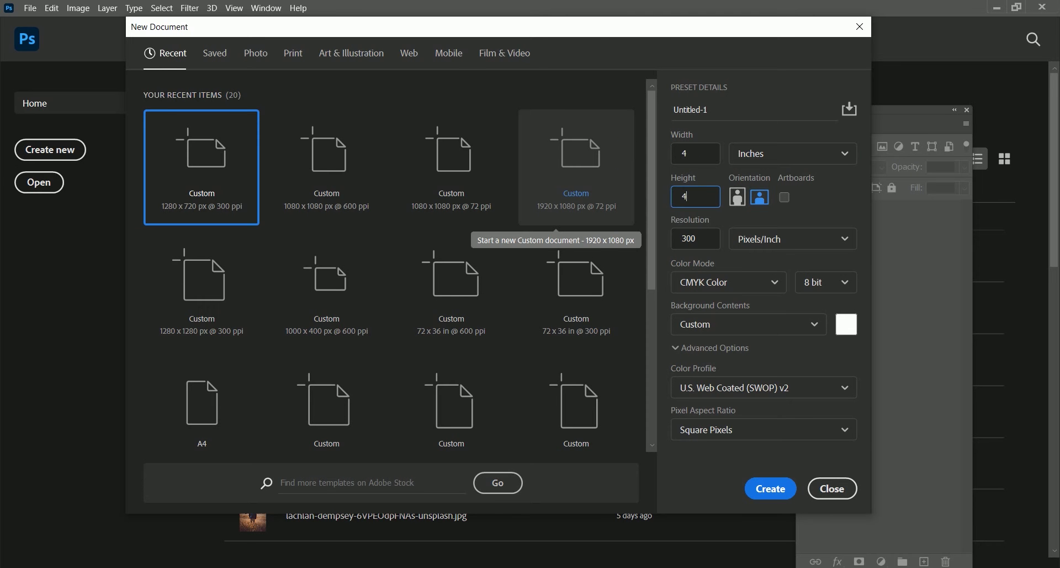
{"action": "double_click", "coordinate": [690, 240]}
{"action": "double_click", "coordinate": [689, 243]}
{"action": "type", "text": "600"}
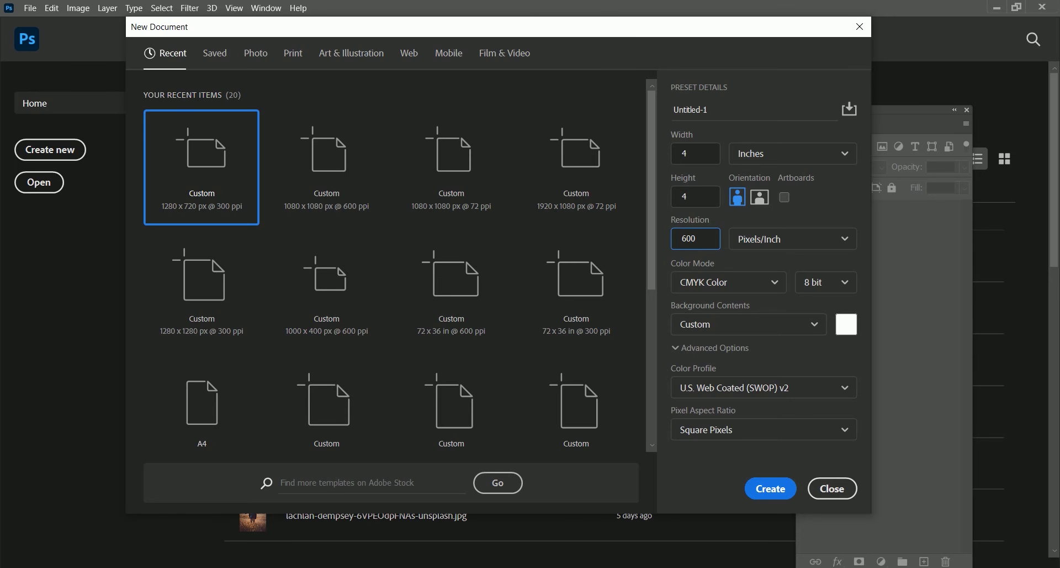
Create the document and place the mockup-graphics almond box image as an embedded layer
{"action": "left_click", "coordinate": [770, 488]}
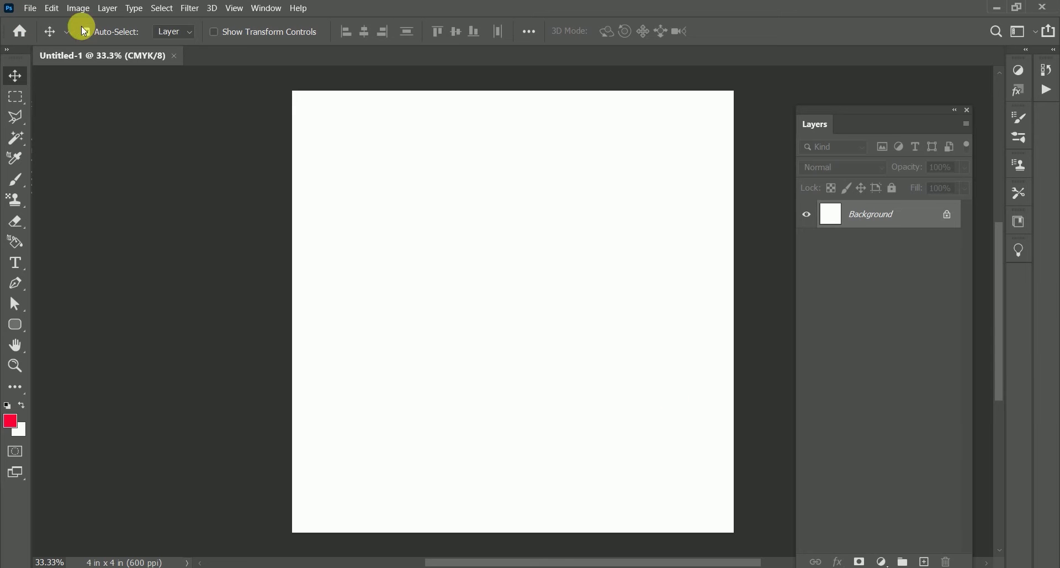
{"action": "left_click_drag", "start_coordinate": [863, 110], "coordinate": [877, 65]}
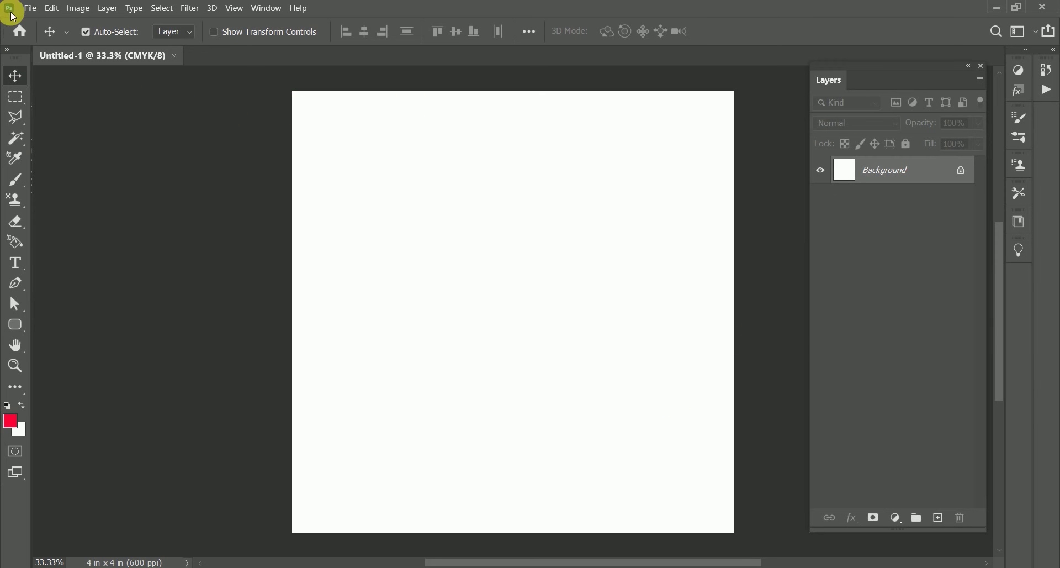
{"action": "left_click", "coordinate": [29, 7]}
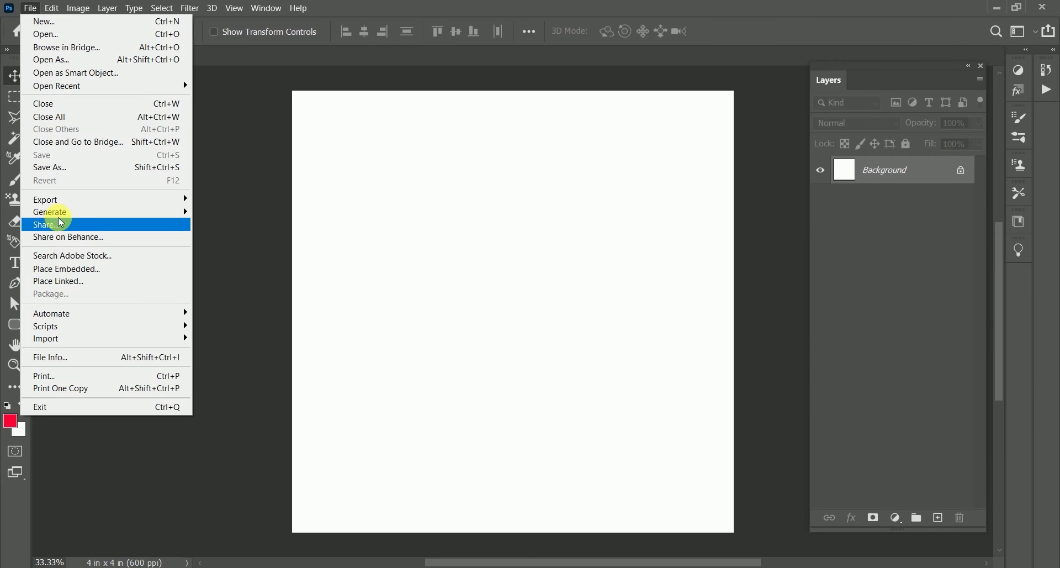
{"action": "left_click", "coordinate": [62, 271]}
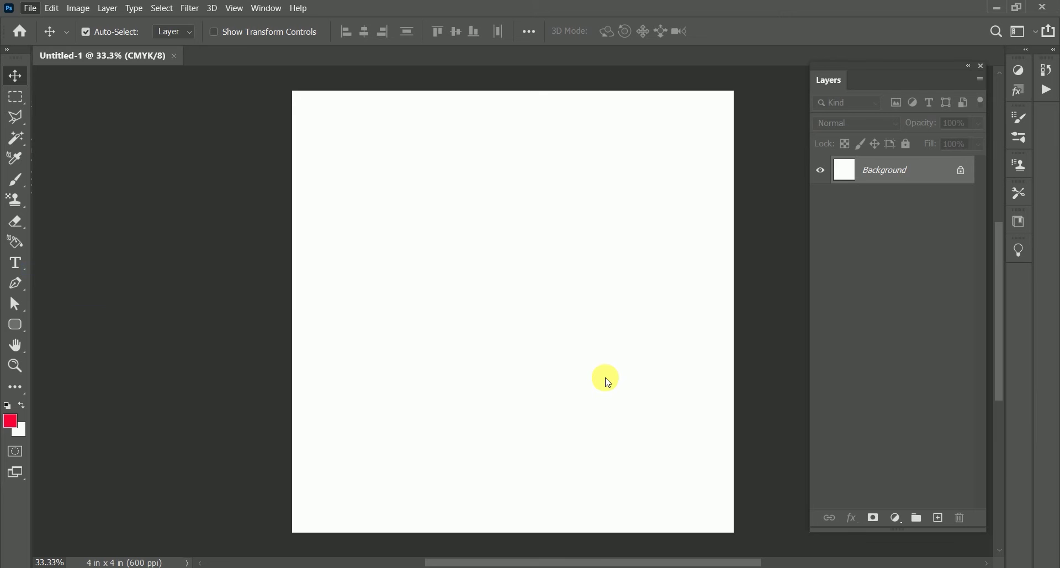
{"action": "scroll", "coordinate": [351, 206], "scroll_direction": "down", "scroll_amount": 2}
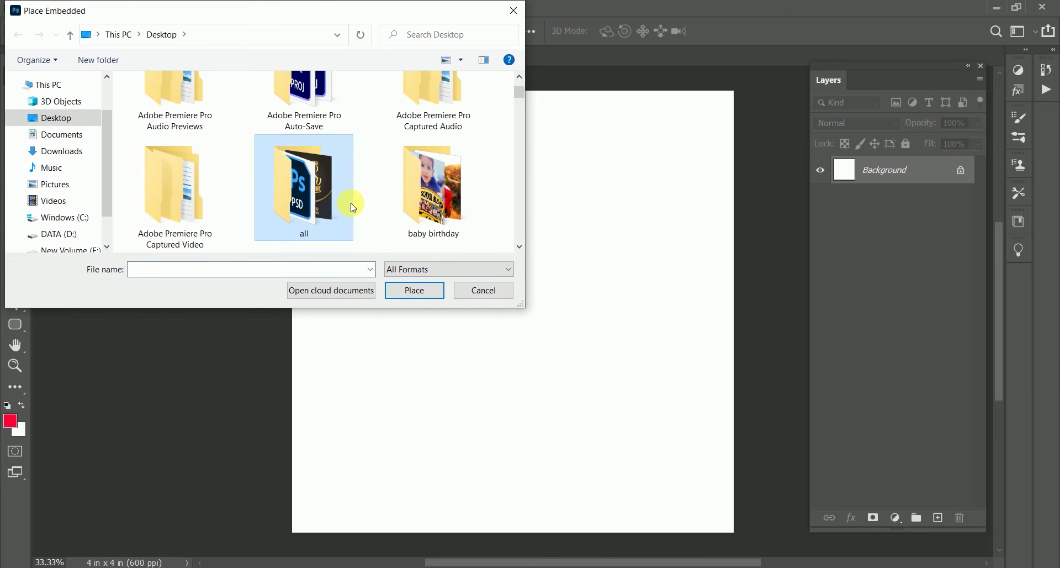
{"action": "scroll", "coordinate": [354, 207], "scroll_direction": "down", "scroll_amount": 3}
{"action": "scroll", "coordinate": [354, 207], "scroll_direction": "down", "scroll_amount": 2}
{"action": "scroll", "coordinate": [354, 207], "scroll_direction": "down", "scroll_amount": 2}
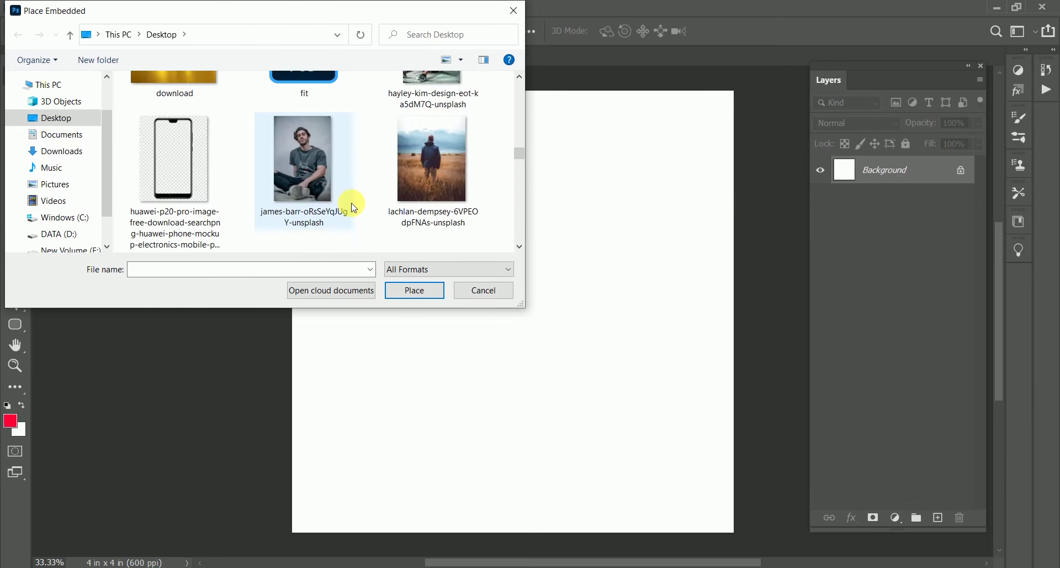
{"action": "scroll", "coordinate": [354, 207], "scroll_direction": "down", "scroll_amount": 2}
{"action": "scroll", "coordinate": [355, 208], "scroll_direction": "down", "scroll_amount": 2}
{"action": "scroll", "coordinate": [359, 204], "scroll_direction": "up", "scroll_amount": 1}
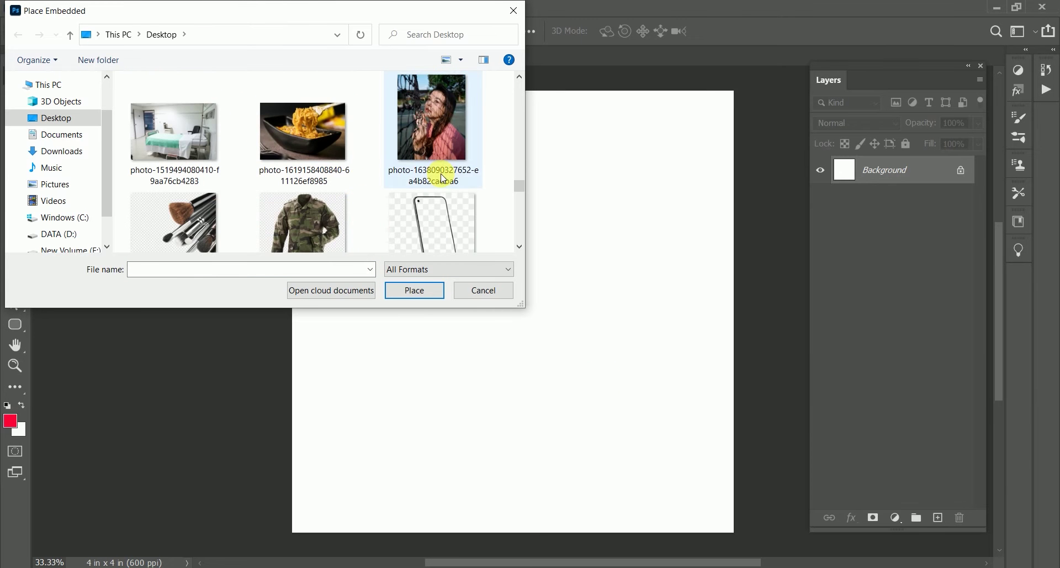
{"action": "scroll", "coordinate": [441, 176], "scroll_direction": "up", "scroll_amount": 1}
{"action": "double_click", "coordinate": [445, 139]}
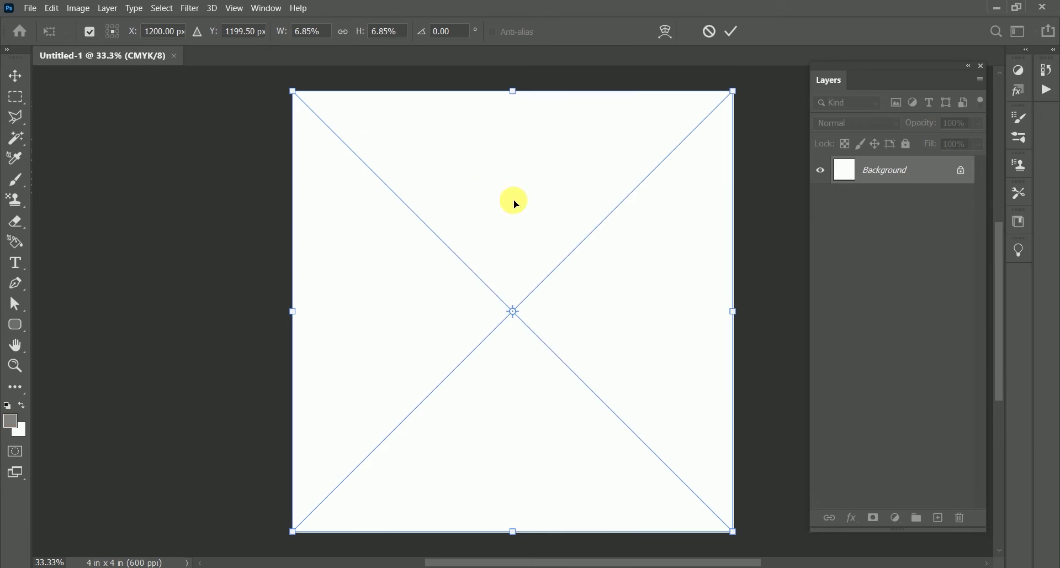
{"action": "key", "text": "Return"}
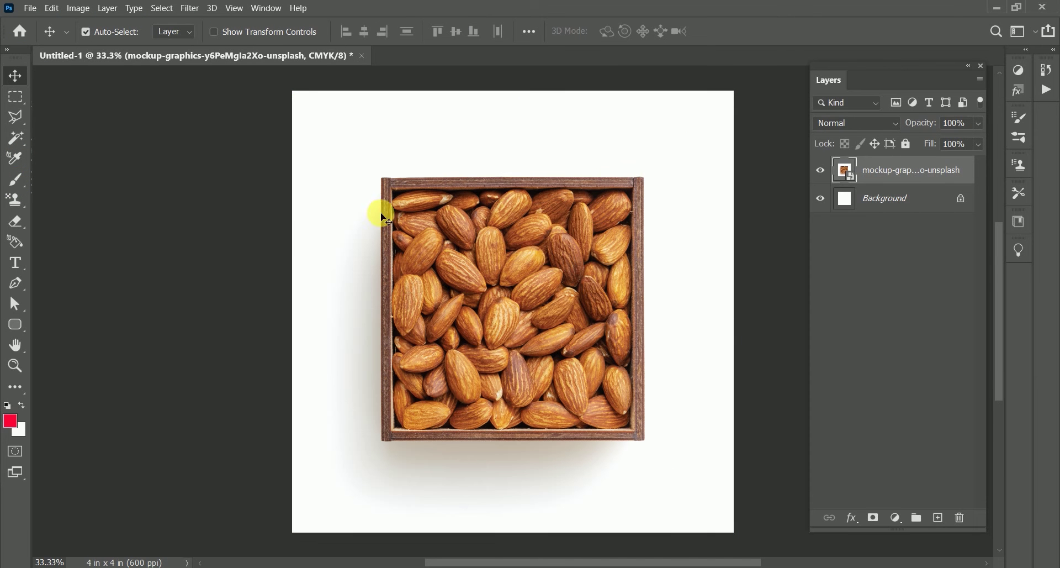
Add a new layer and draw a large red Ellipse 1 circle over the almond photo
{"action": "left_click", "coordinate": [940, 518]}
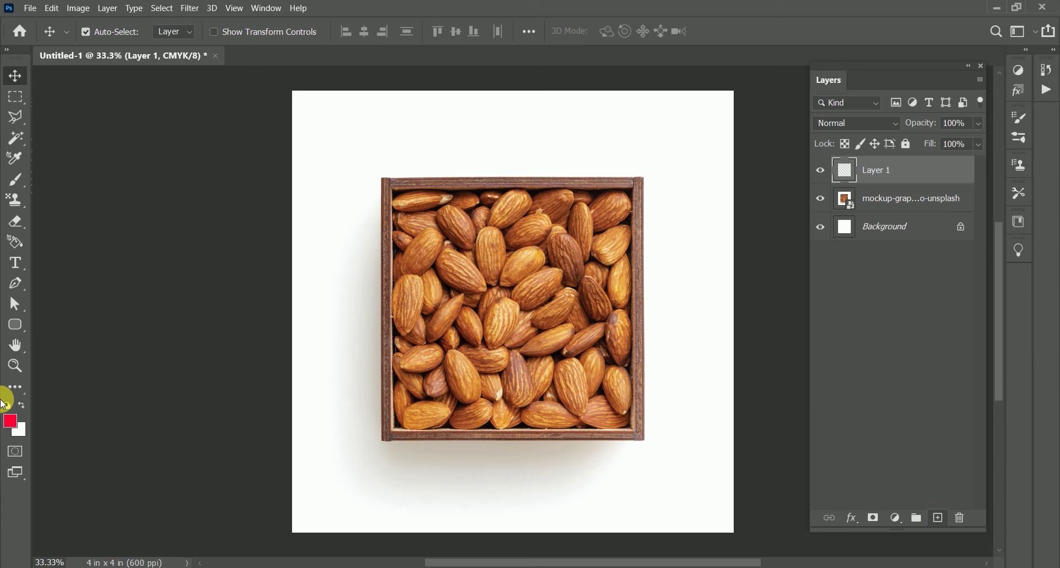
{"action": "left_click", "coordinate": [24, 329]}
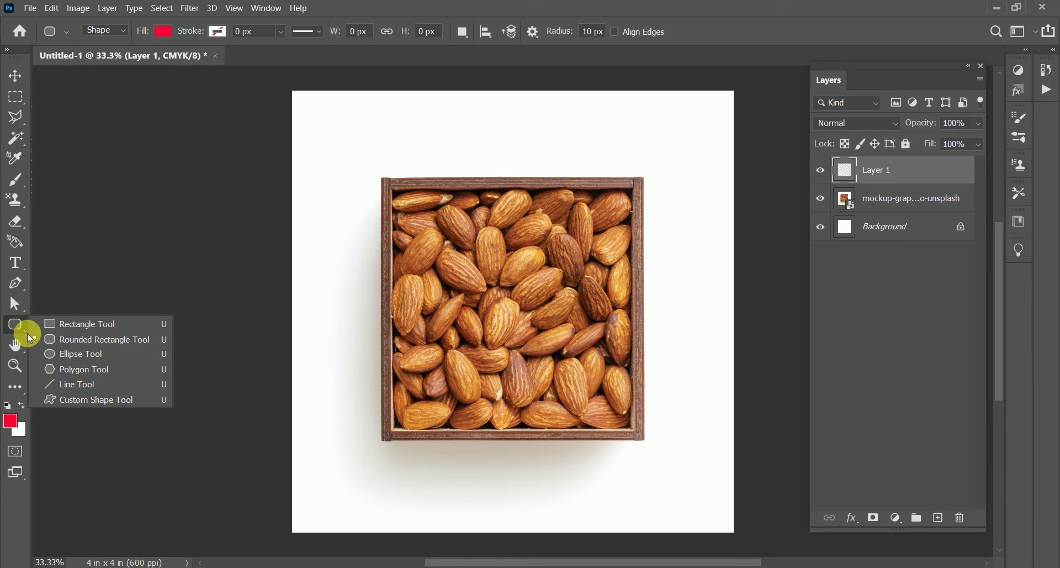
{"action": "left_click", "coordinate": [18, 326]}
{"action": "right_click", "coordinate": [18, 327]}
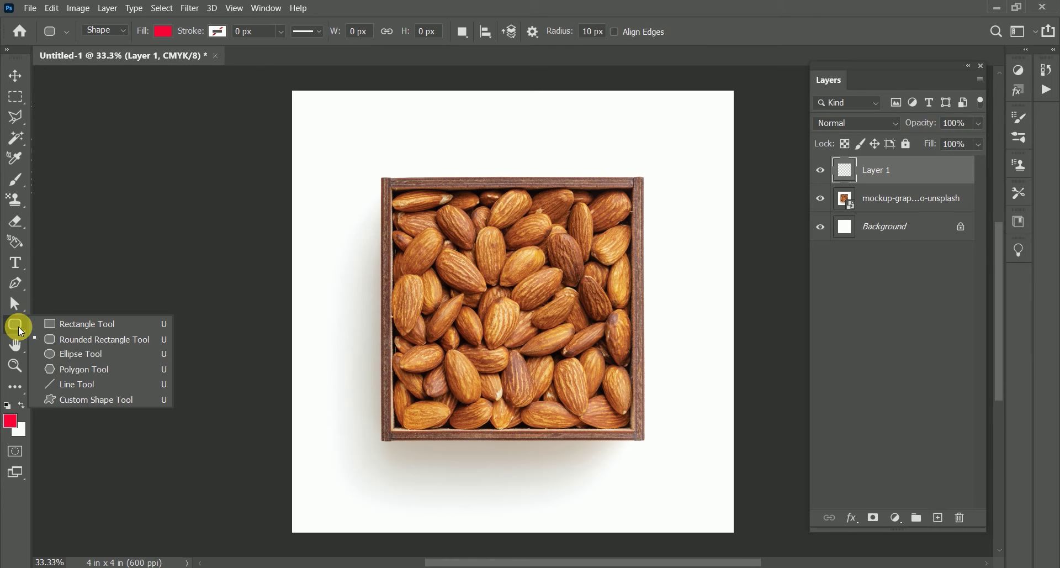
{"action": "left_click", "coordinate": [60, 356]}
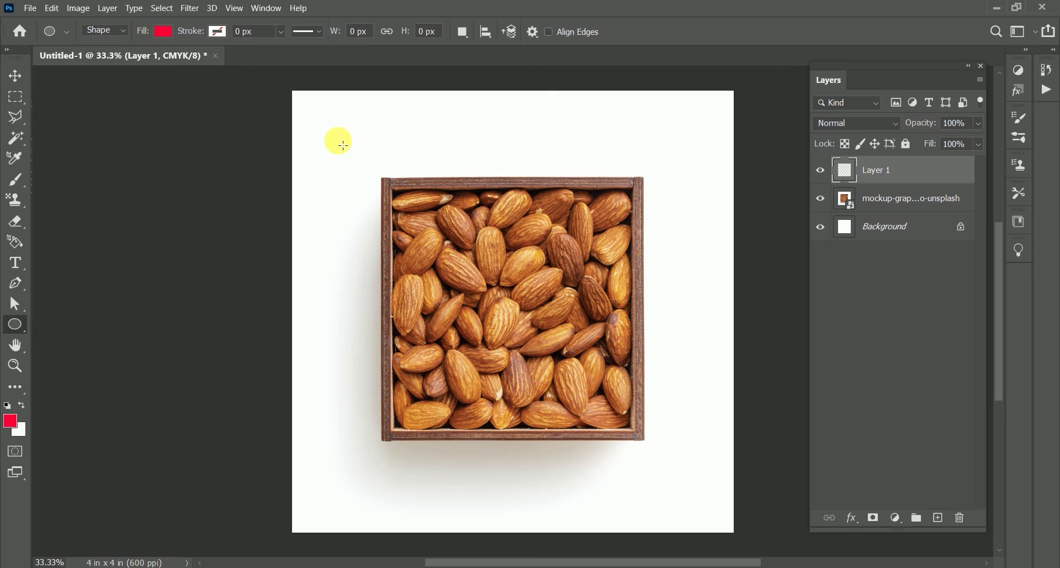
{"action": "mouse_move", "coordinate": [339, 140]}
{"action": "left_mouse_down"}
{"action": "mouse_move", "coordinate": [634, 480]}
{"action": "mouse_move", "coordinate": [748, 558]}
{"action": "mouse_move", "coordinate": [717, 367]}
{"action": "mouse_move", "coordinate": [769, 424]}
{"action": "mouse_move", "coordinate": [734, 369]}
{"action": "left_mouse_up"}
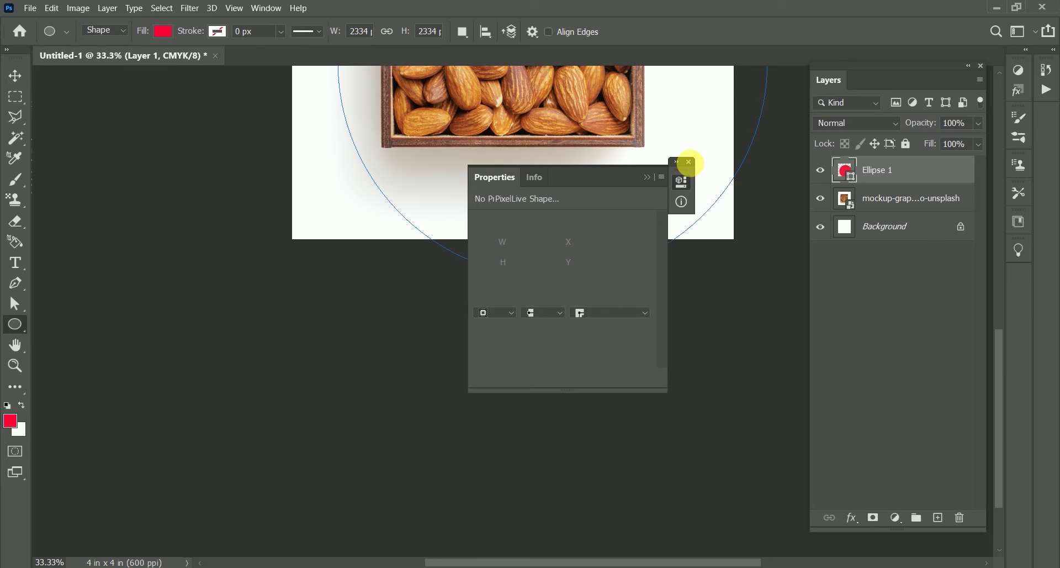
{"action": "left_click", "coordinate": [691, 163]}
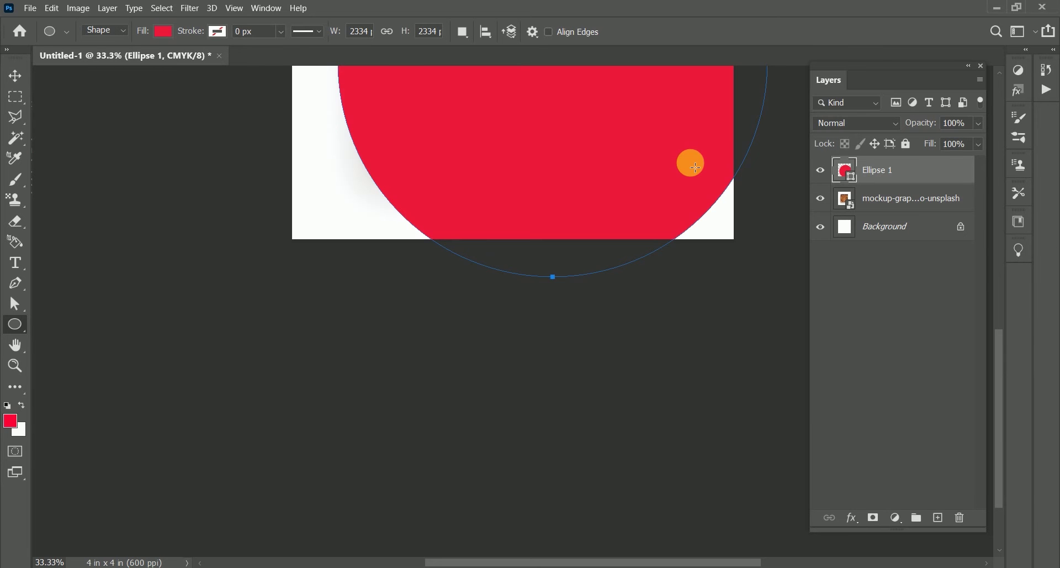
{"action": "key", "text": "ctrl+0"}
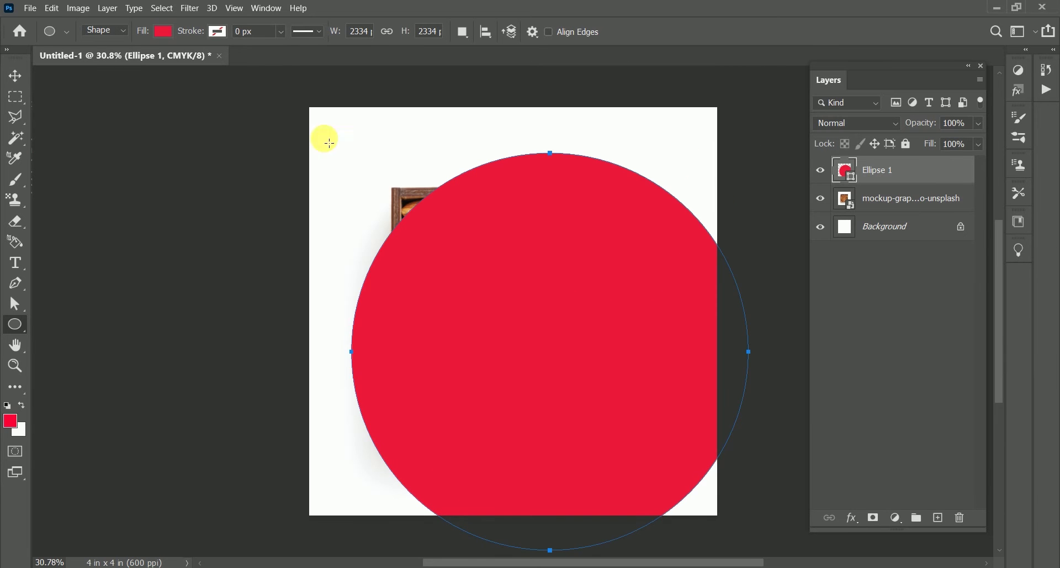
{"action": "left_click", "coordinate": [15, 75]}
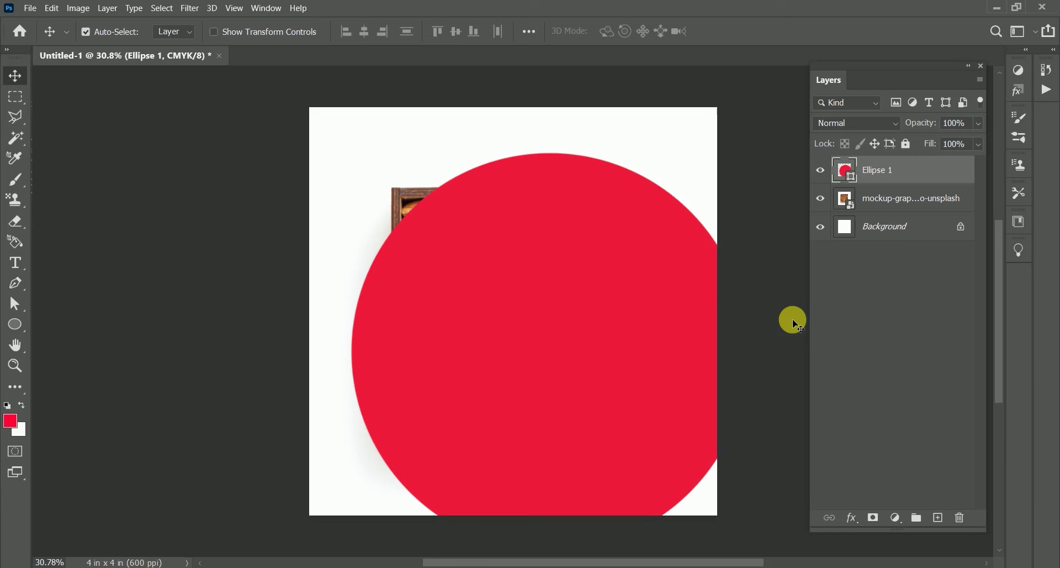
Centre the red circle horizontally and vertically on the canvas using the Background layer
{"action": "left_click", "coordinate": [894, 227], "text": "ctrl"}
{"action": "left_click", "coordinate": [365, 28]}
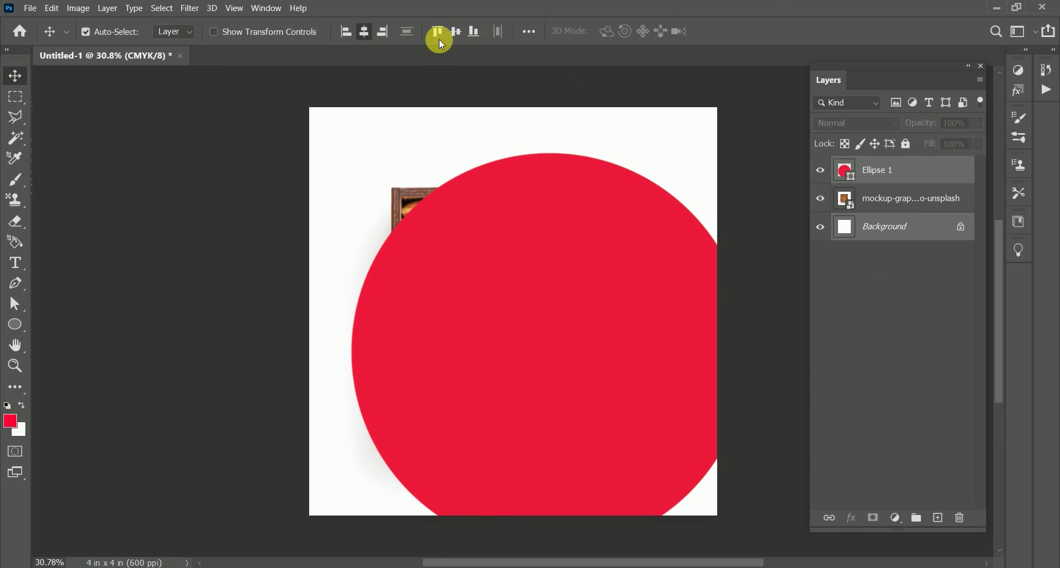
{"action": "left_click", "coordinate": [458, 29]}
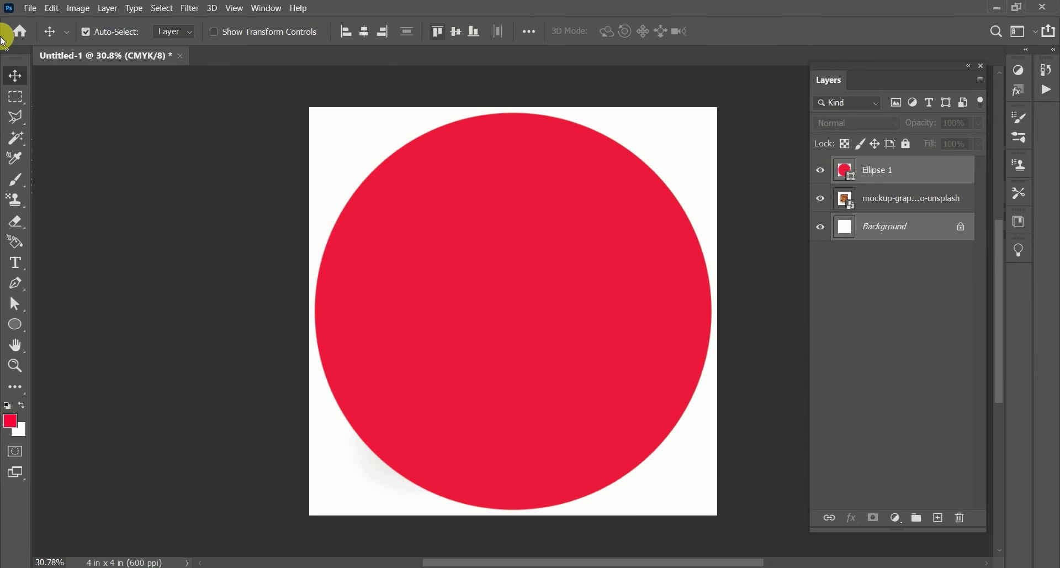
{"action": "left_click", "coordinate": [869, 393]}
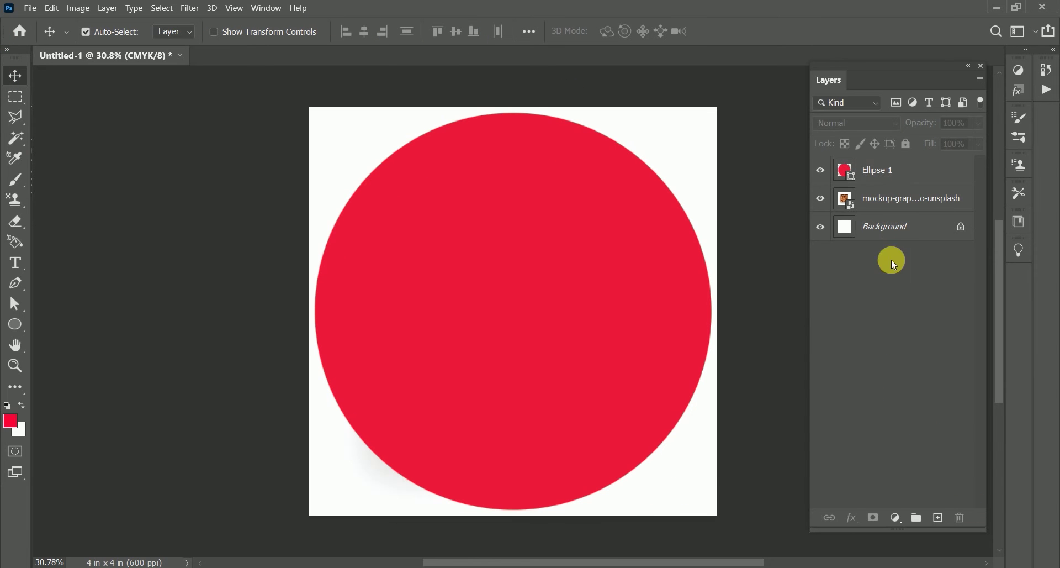
{"action": "left_click", "coordinate": [906, 166]}
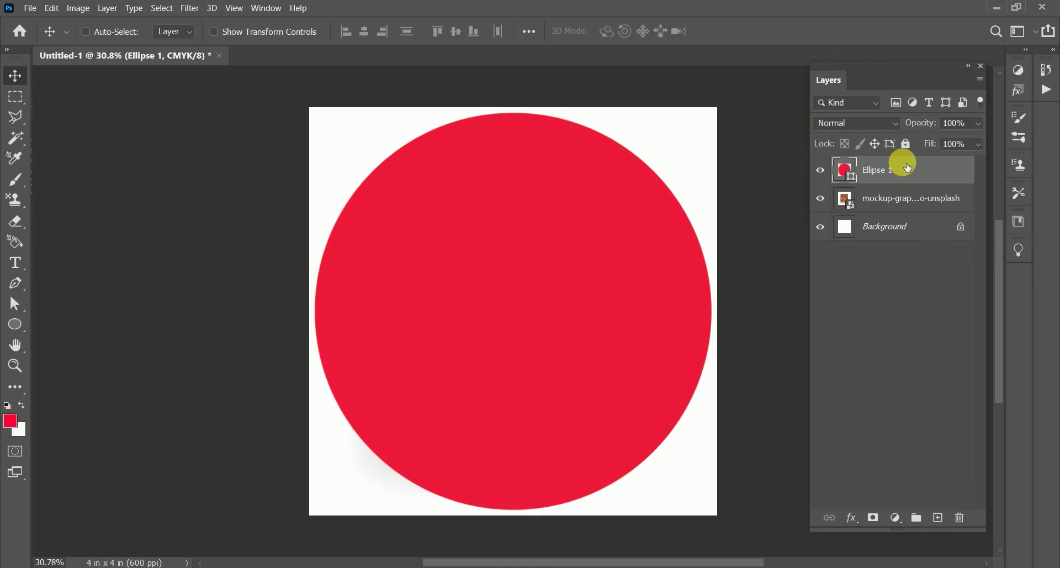
Scale Ellipse 1 proportionally to 102% and commit the transform
{"action": "key", "text": "ctrl+t"}
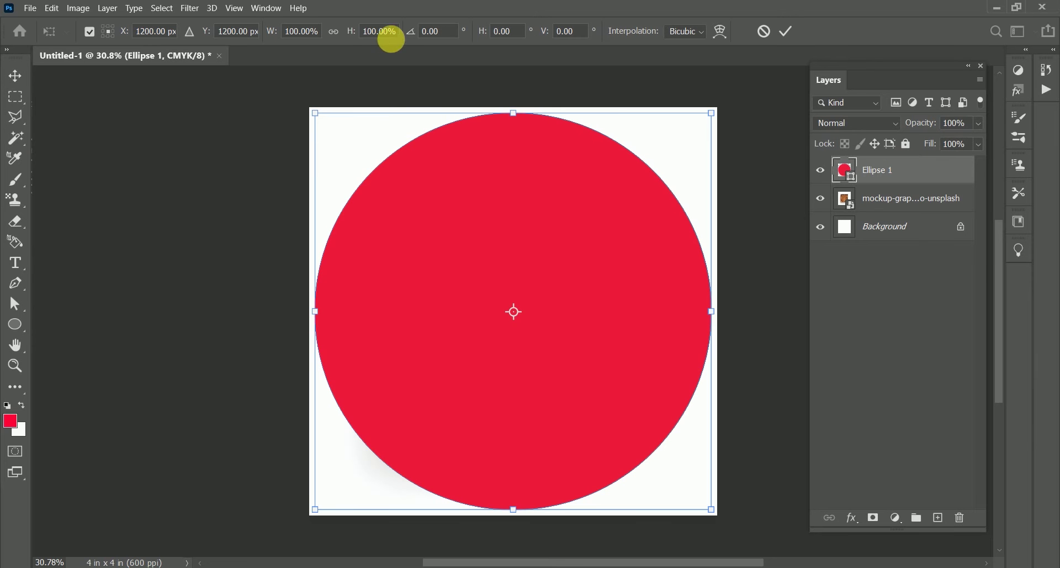
{"action": "left_click", "coordinate": [334, 32]}
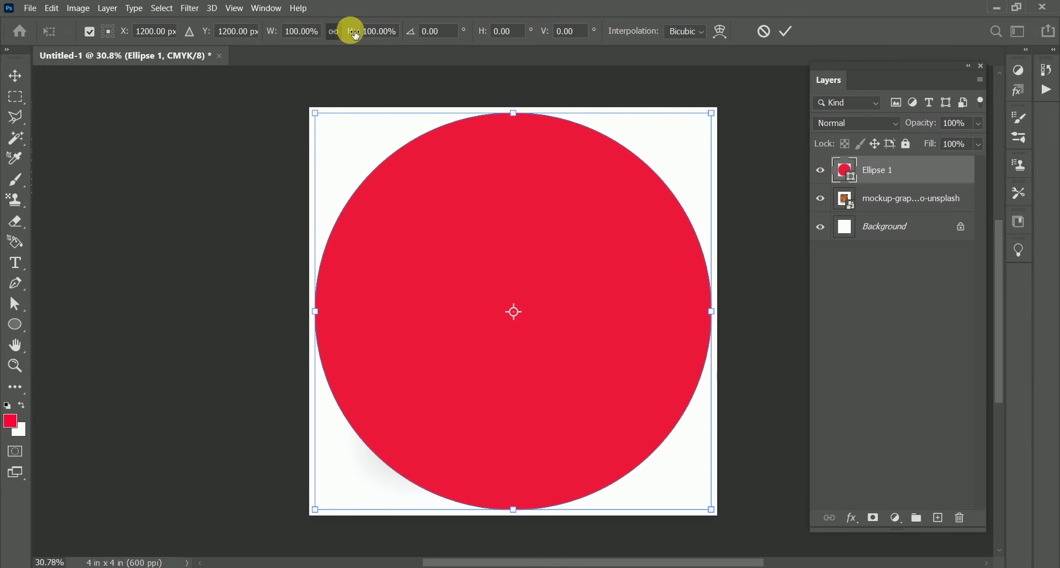
{"action": "left_click_drag", "start_coordinate": [356, 35], "coordinate": [362, 35]}
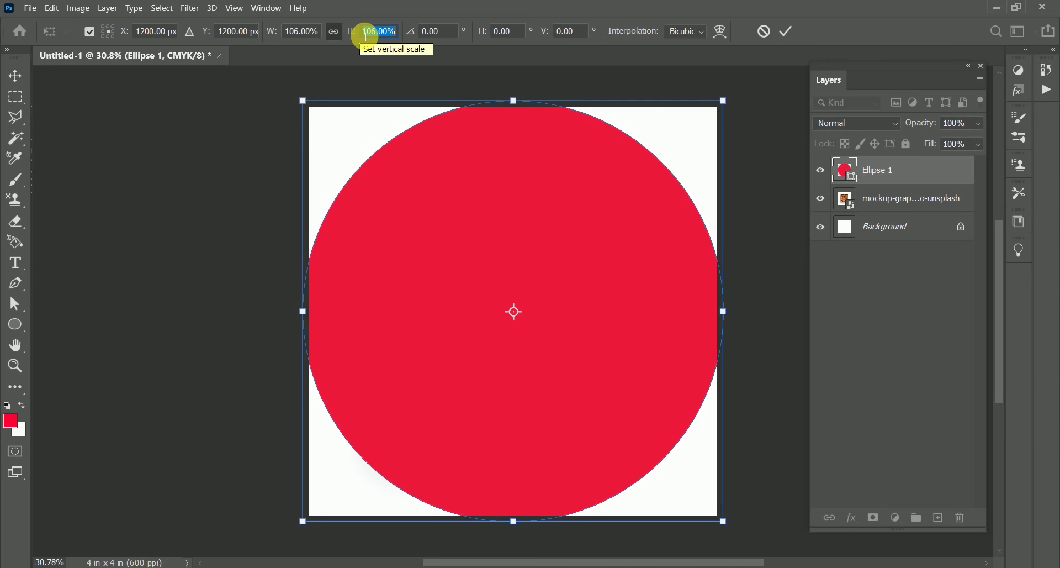
{"action": "type", "text": "10"}
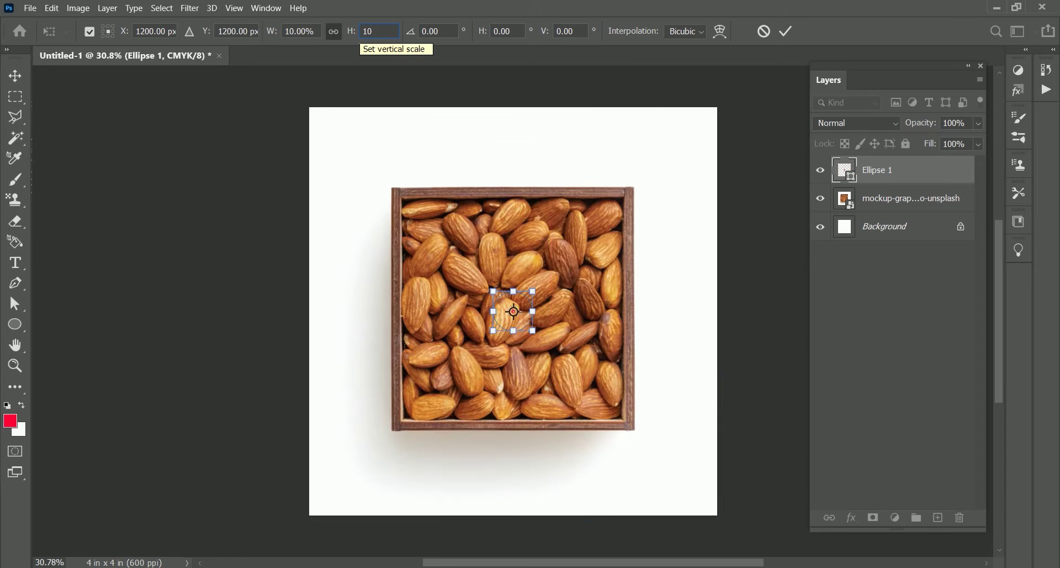
{"action": "type", "text": "2"}
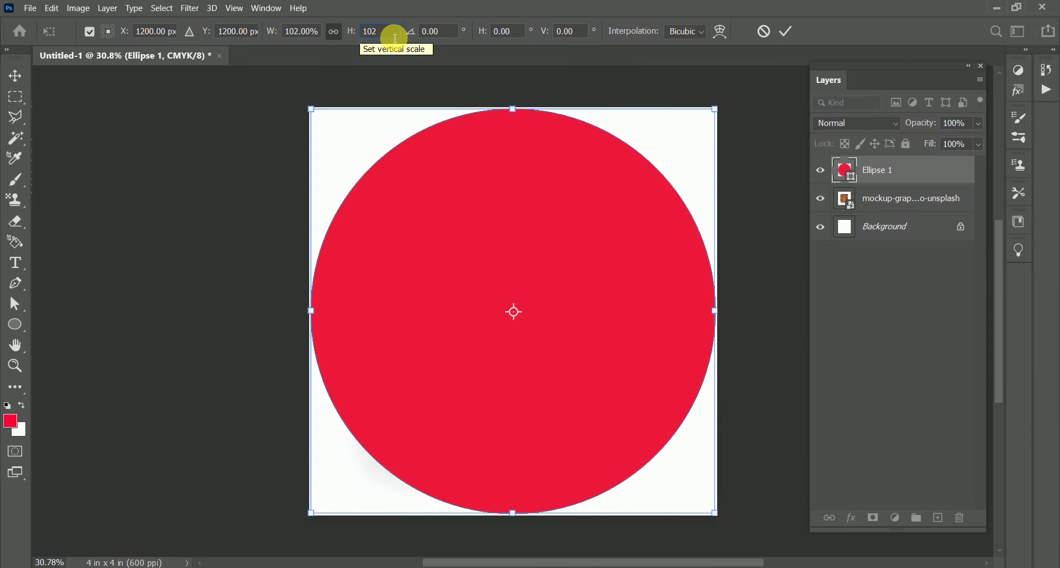
{"action": "key", "text": "BackSpace"}
{"action": "key", "text": "BackSpace"}
{"action": "type", "text": "03"}
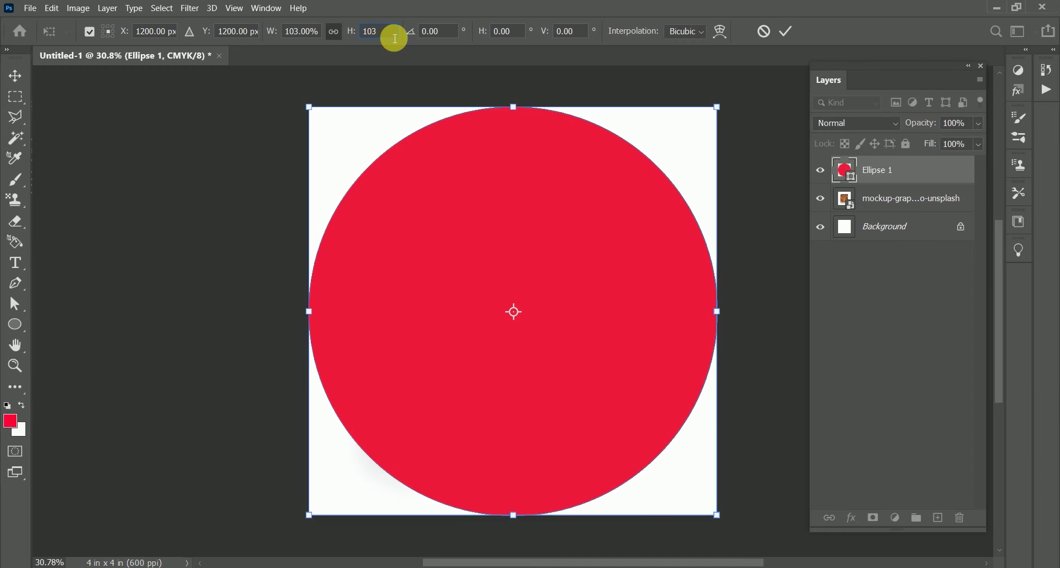
{"action": "key", "text": "BackSpace"}
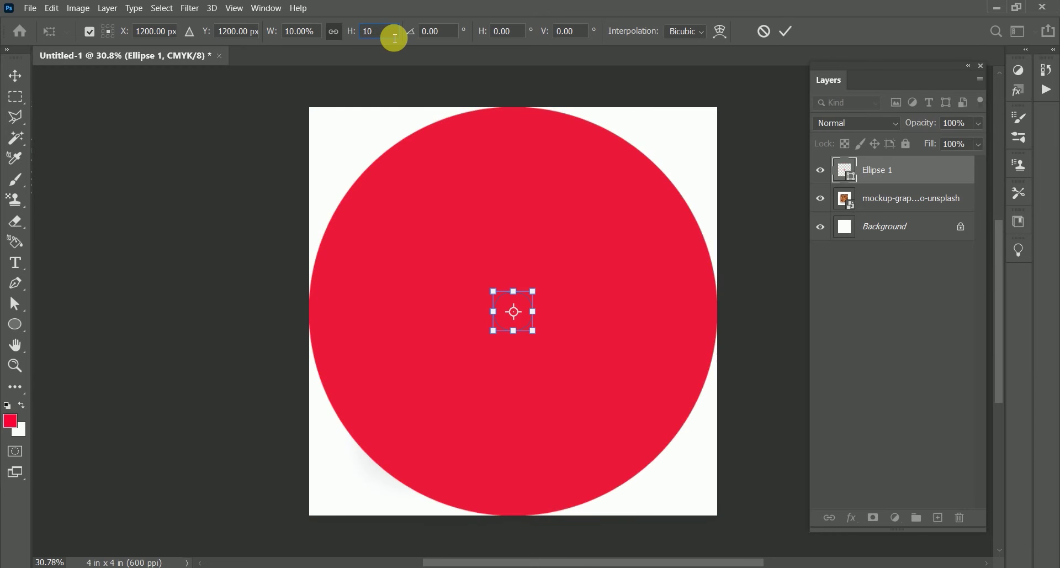
{"action": "type", "text": "2"}
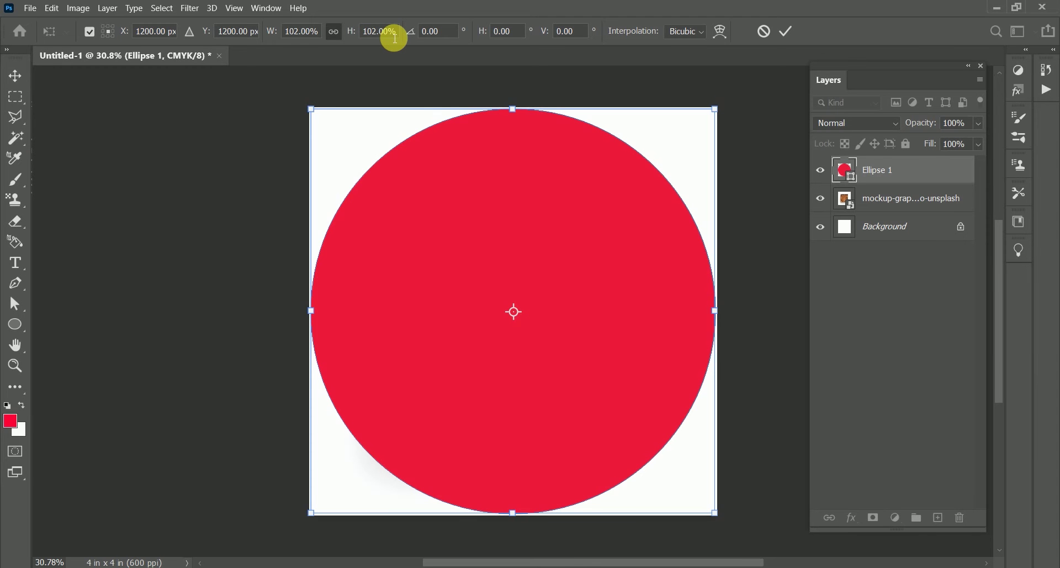
{"action": "key", "text": "Return"}
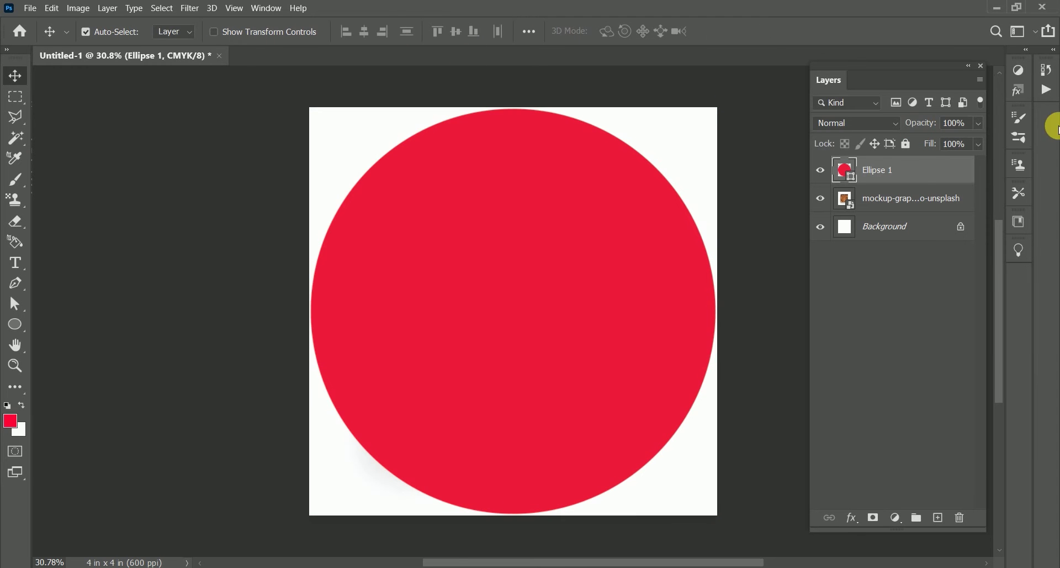
Move Ellipse 1 below the almond photo, clip the photo to it, hide Background, and shift the photo down
{"action": "left_click_drag", "start_coordinate": [916, 170], "coordinate": [918, 214]}
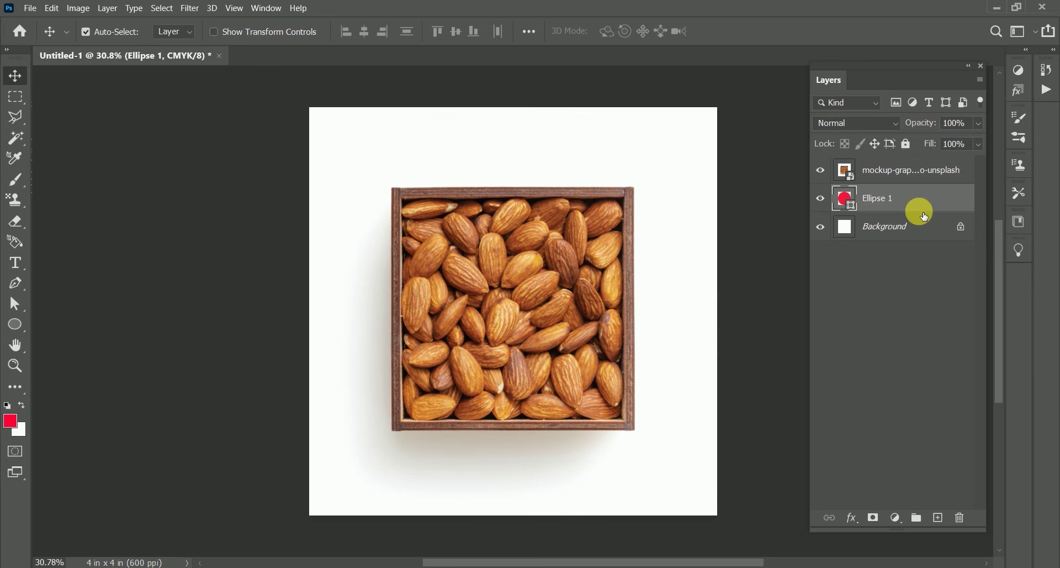
{"action": "left_click", "coordinate": [917, 178]}
{"action": "key", "text": "ctrl+alt+g"}
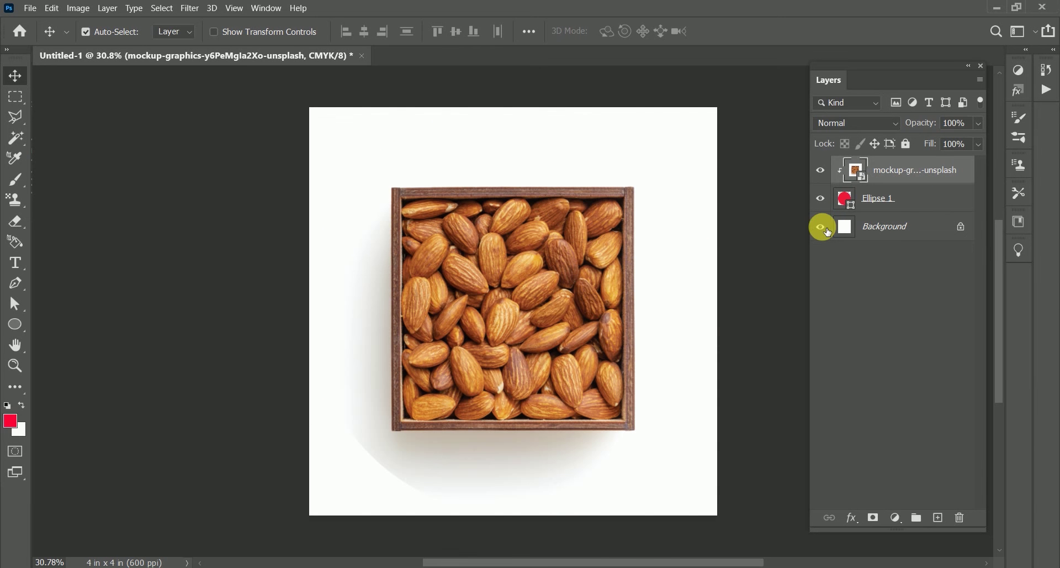
{"action": "left_click", "coordinate": [821, 227]}
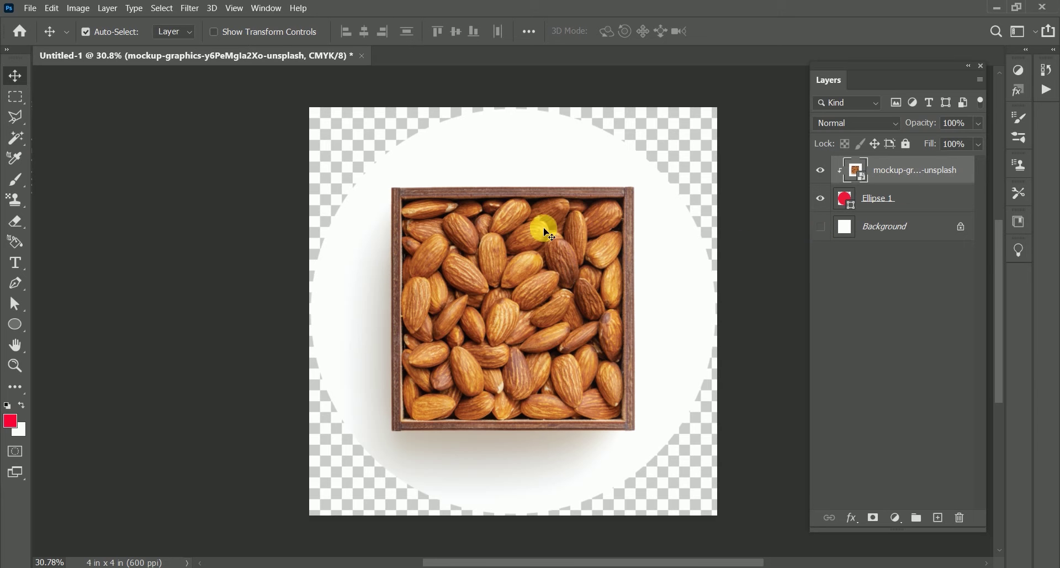
{"action": "mouse_move", "coordinate": [541, 231]}
{"action": "left_mouse_down"}
{"action": "mouse_move", "coordinate": [542, 279]}
{"action": "mouse_move", "coordinate": [562, 180]}
{"action": "mouse_move", "coordinate": [547, 100]}
{"action": "mouse_move", "coordinate": [547, 255]}
{"action": "mouse_move", "coordinate": [546, 242]}
{"action": "mouse_move", "coordinate": [492, 291]}
{"action": "mouse_move", "coordinate": [493, 408]}
{"action": "left_mouse_up"}
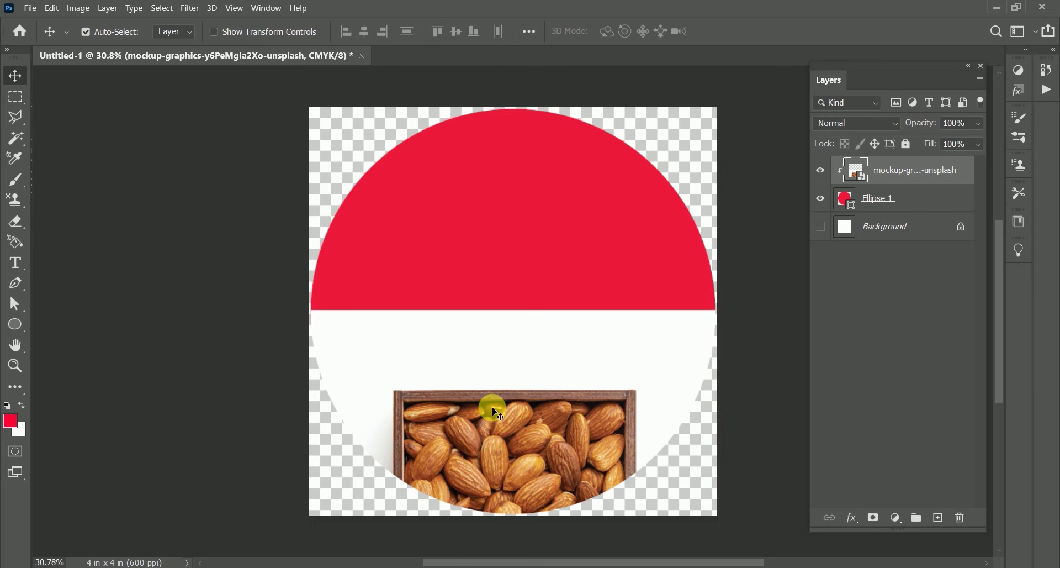
Scale the almond photo proportionally to 12.85% and position it low and centred in the circle
{"action": "key", "text": "ctrl+t"}
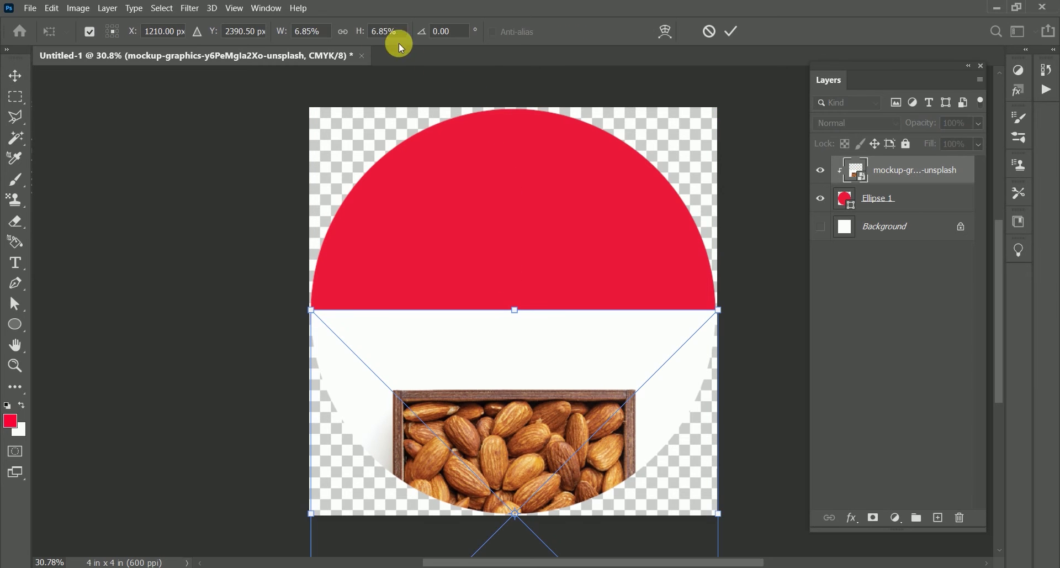
{"action": "left_click", "coordinate": [343, 32]}
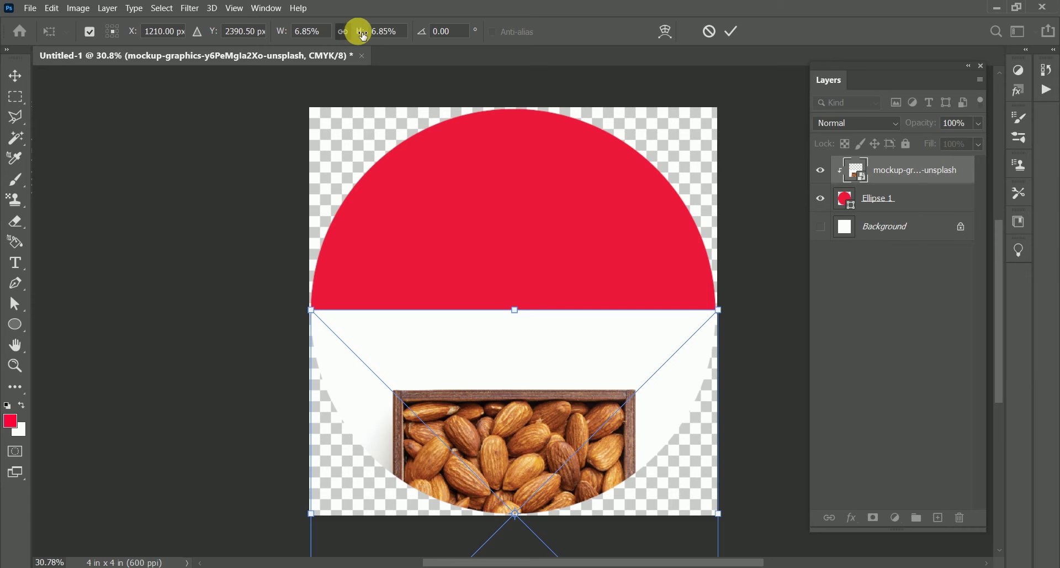
{"action": "left_click_drag", "start_coordinate": [365, 33], "coordinate": [368, 36]}
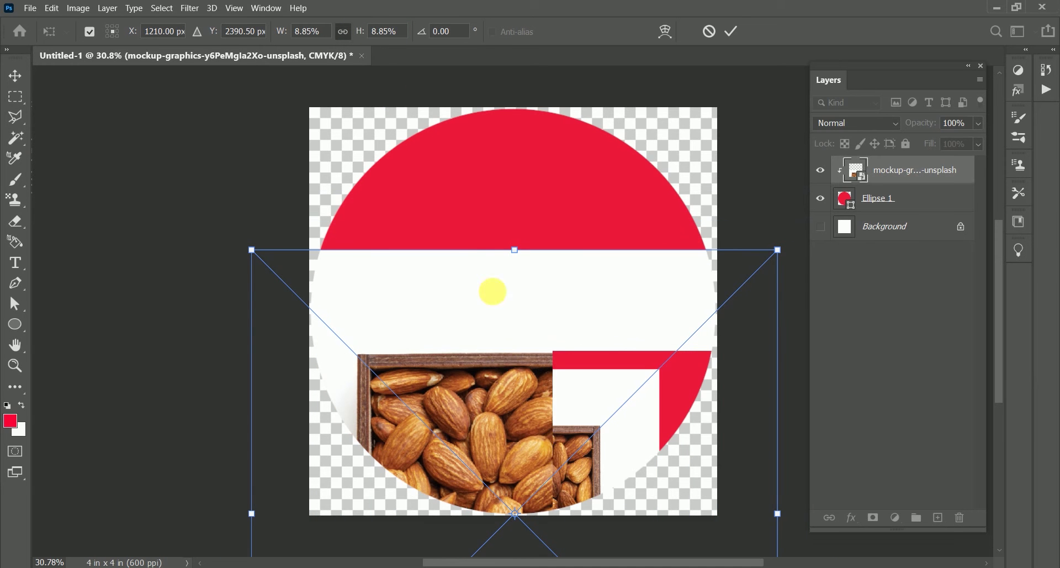
{"action": "left_click_drag", "start_coordinate": [504, 369], "coordinate": [502, 313]}
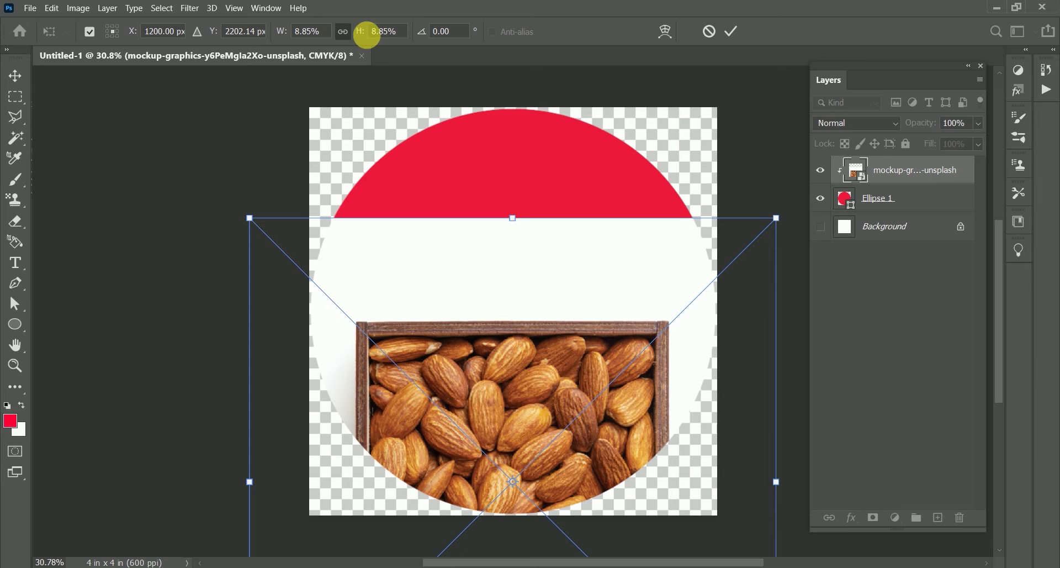
{"action": "left_click_drag", "start_coordinate": [367, 37], "coordinate": [379, 51]}
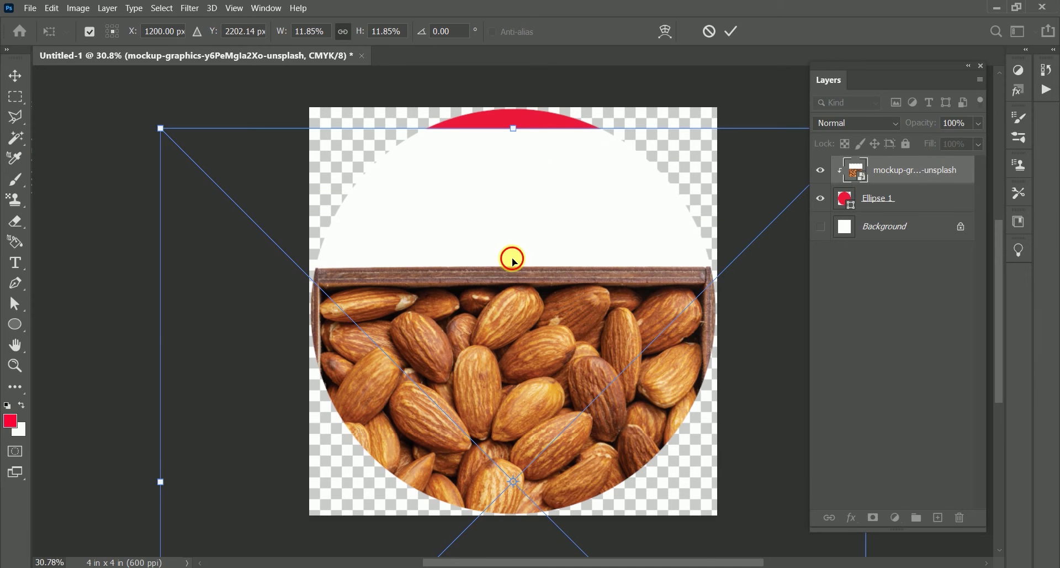
{"action": "left_click_drag", "start_coordinate": [512, 257], "coordinate": [466, 208]}
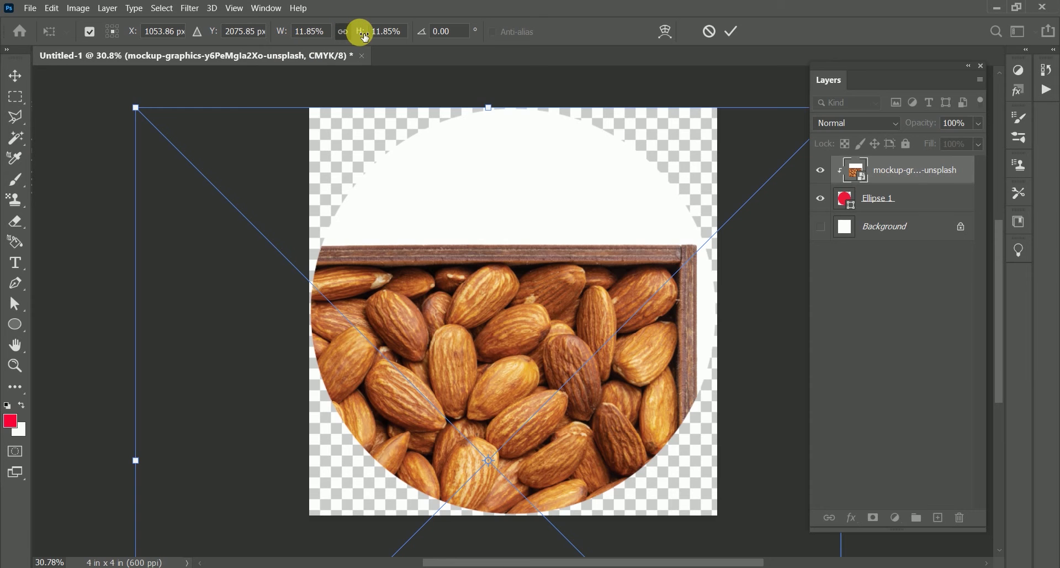
{"action": "left_click_drag", "start_coordinate": [366, 38], "coordinate": [366, 37]}
{"action": "left_click_drag", "start_coordinate": [484, 338], "coordinate": [499, 376]}
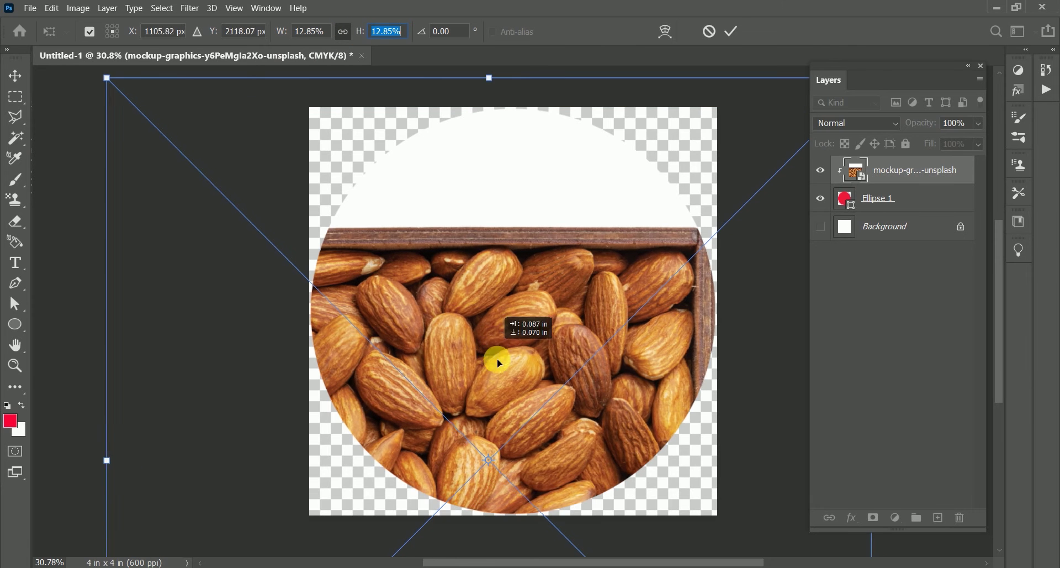
{"action": "left_click_drag", "start_coordinate": [508, 303], "coordinate": [505, 312]}
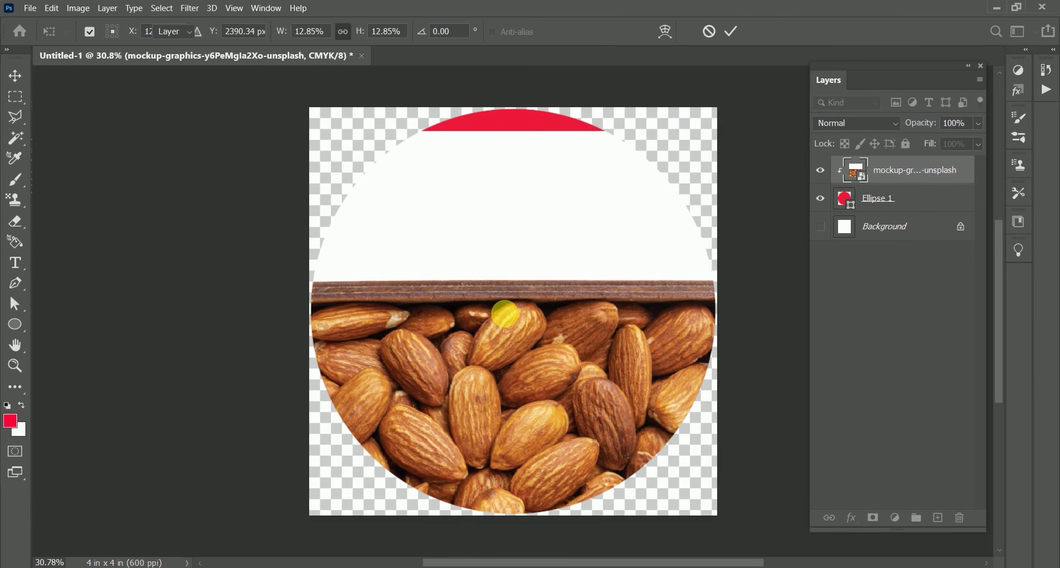
{"action": "key", "text": "Return"}
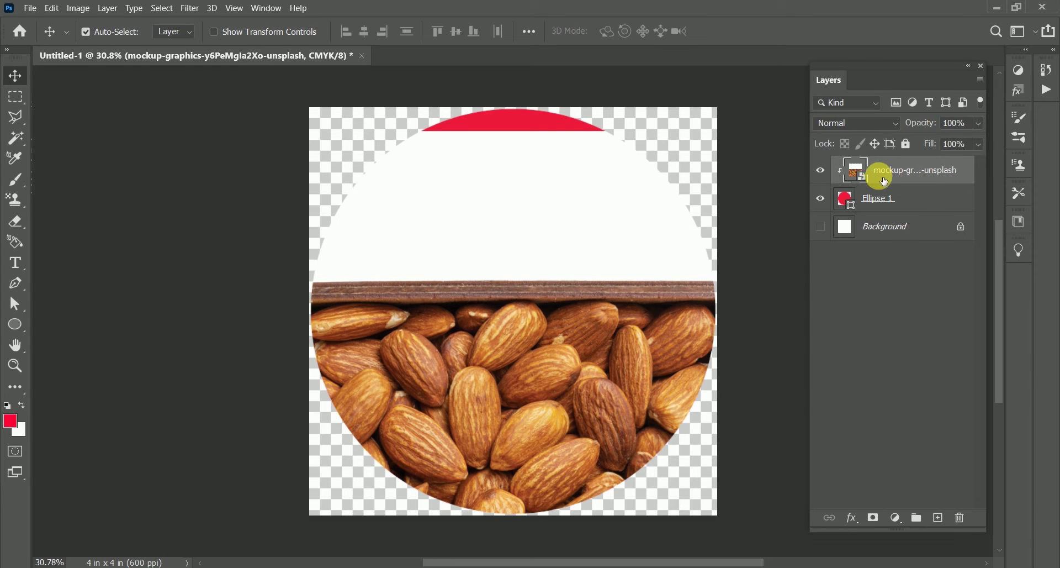
Add a layer mask to the almond photo and Polygonal-Lasso select the white band above the box
{"action": "left_click", "coordinate": [882, 517]}
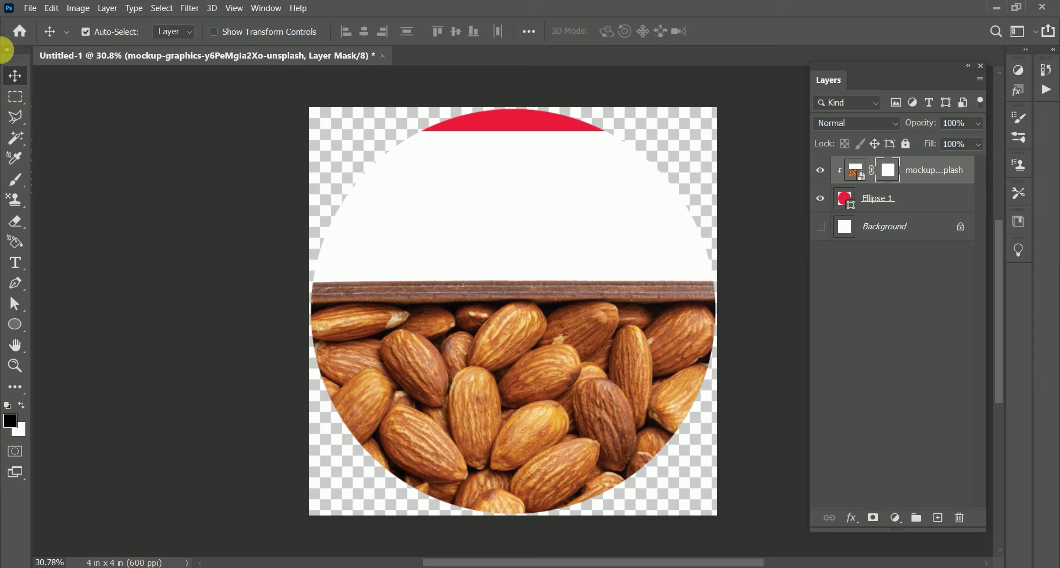
{"action": "left_click", "coordinate": [12, 122]}
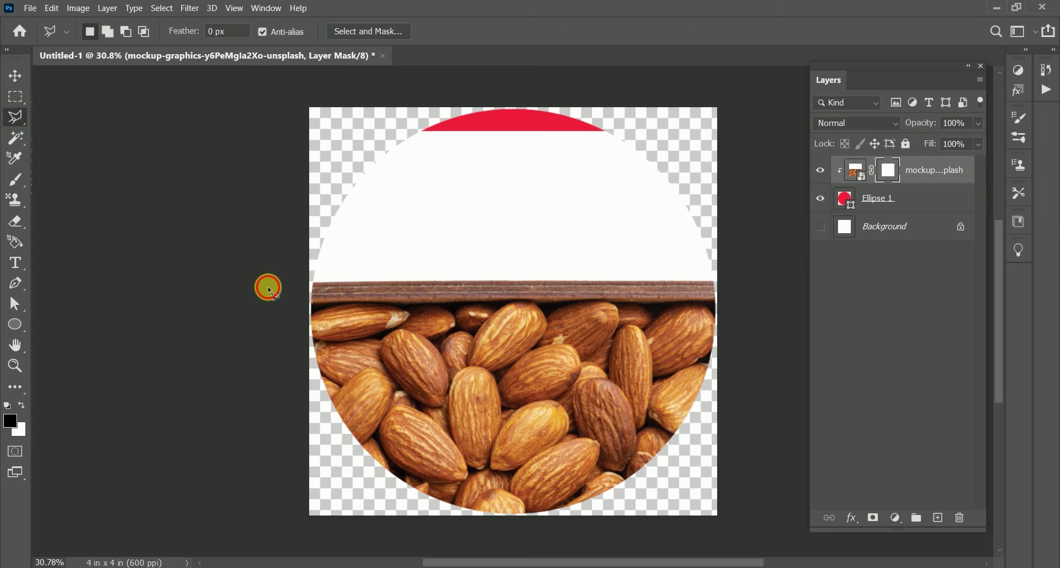
{"action": "left_click", "coordinate": [268, 287]}
{"action": "double_click", "coordinate": [726, 288]}
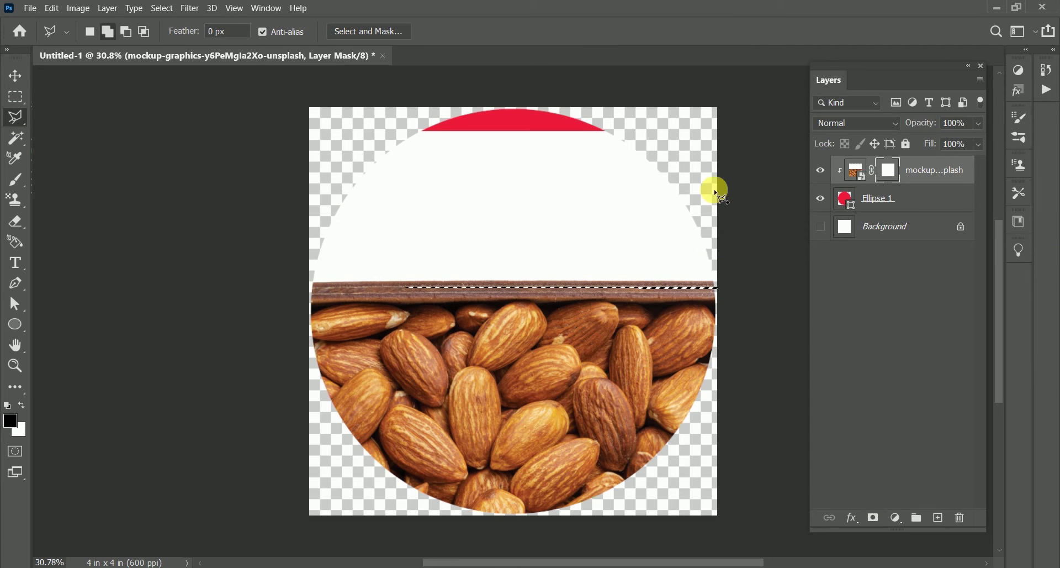
{"action": "left_click", "coordinate": [179, 132]}
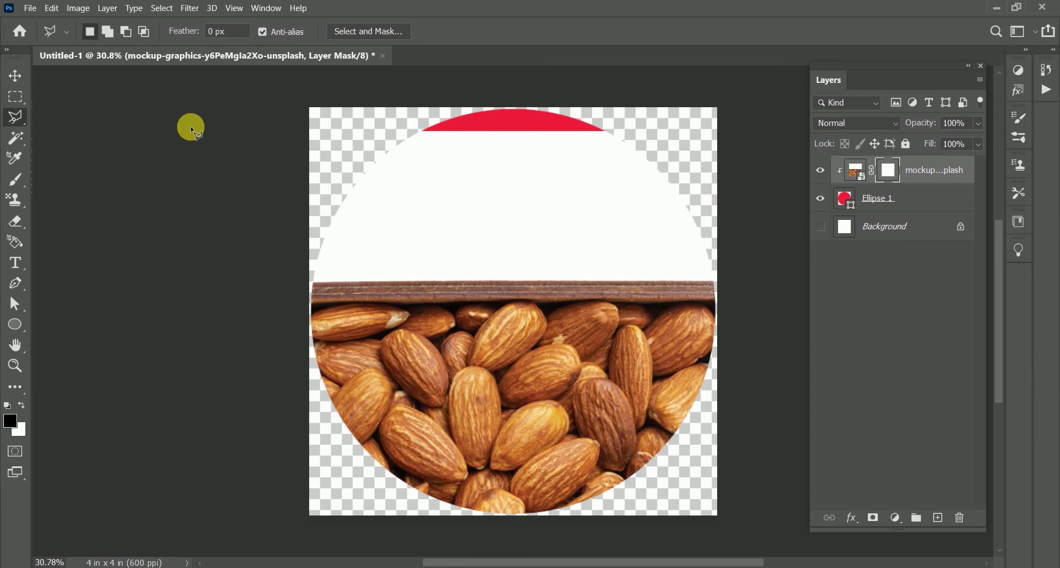
{"action": "left_click", "coordinate": [738, 121]}
{"action": "double_click", "coordinate": [731, 135]}
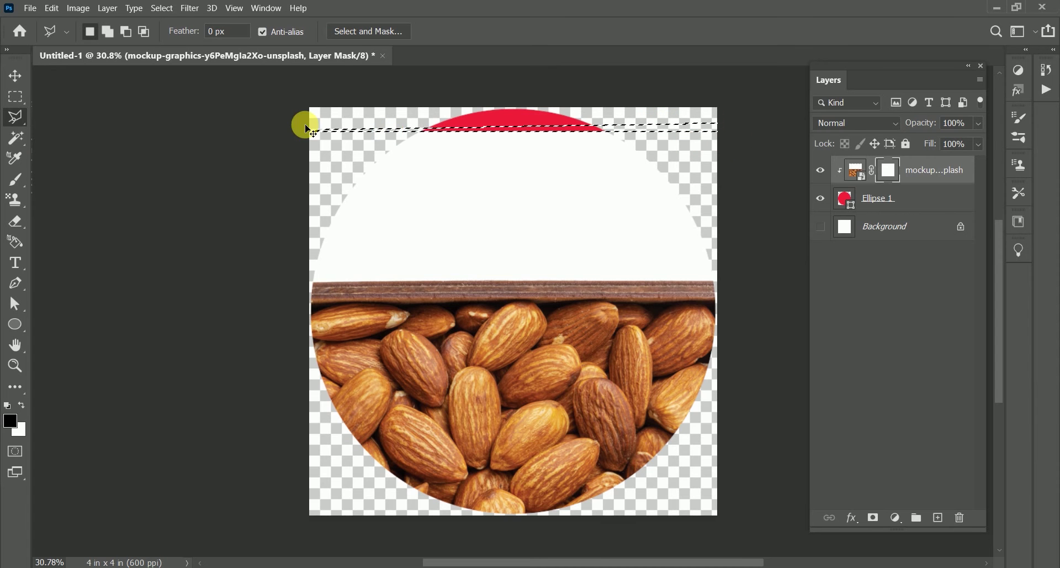
{"action": "left_click", "coordinate": [248, 126]}
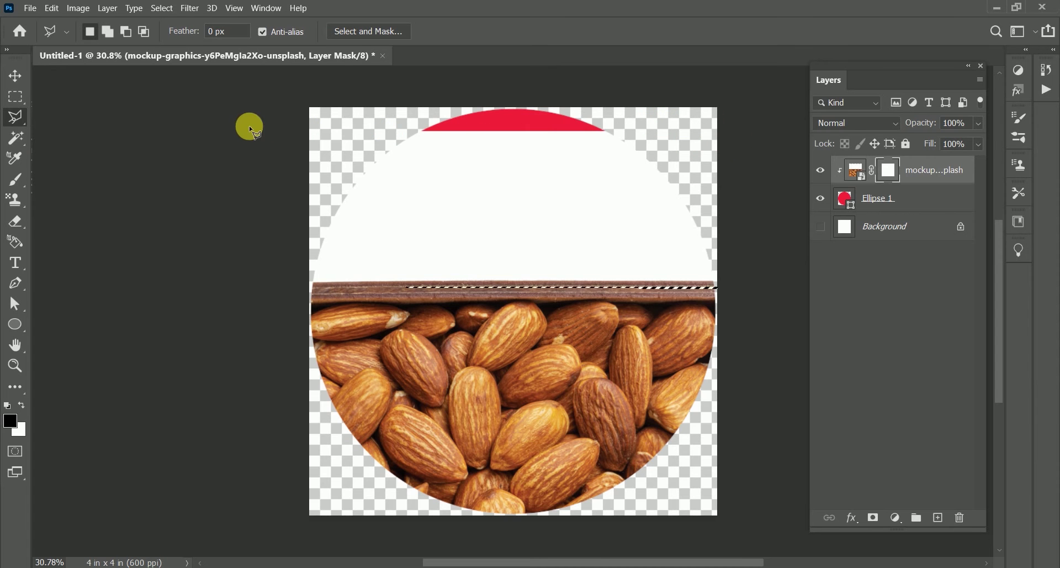
{"action": "left_click", "coordinate": [747, 129]}
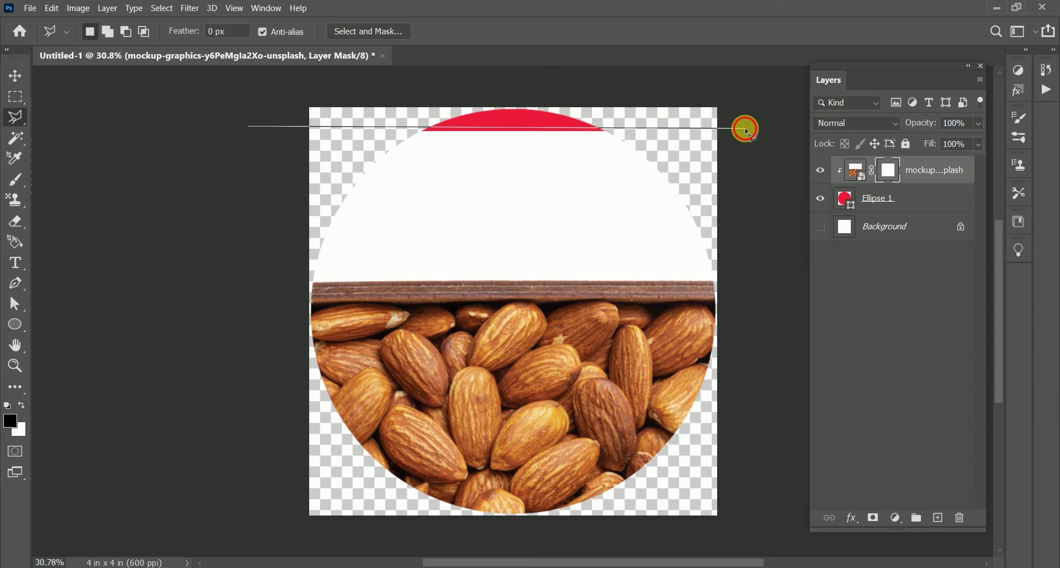
{"action": "left_click", "coordinate": [749, 285]}
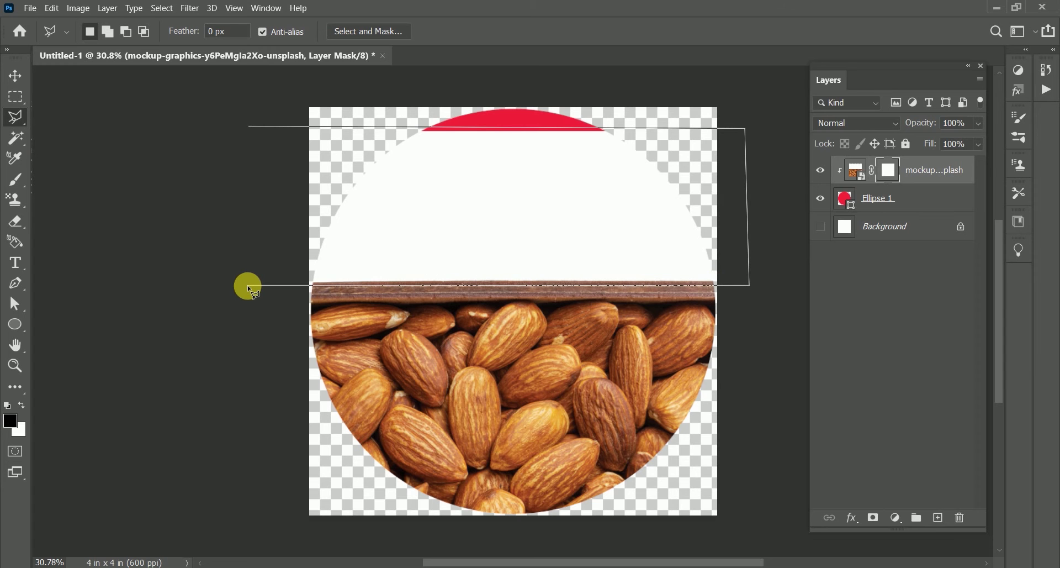
{"action": "double_click", "coordinate": [250, 286]}
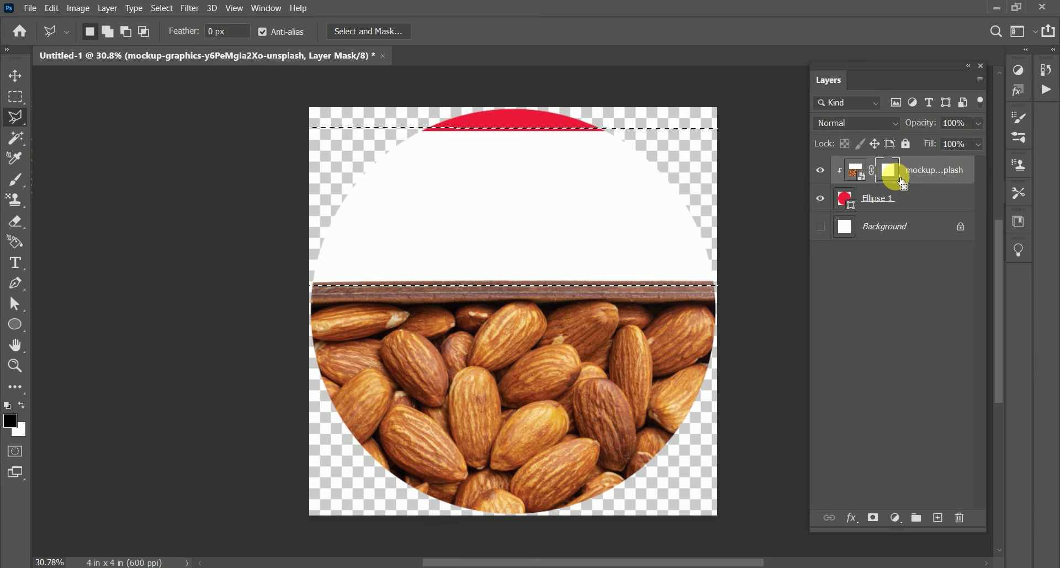
Fill the selected mask area with black, deselect, and nudge the photo slightly down
{"action": "key", "text": "alt+BackSpace"}
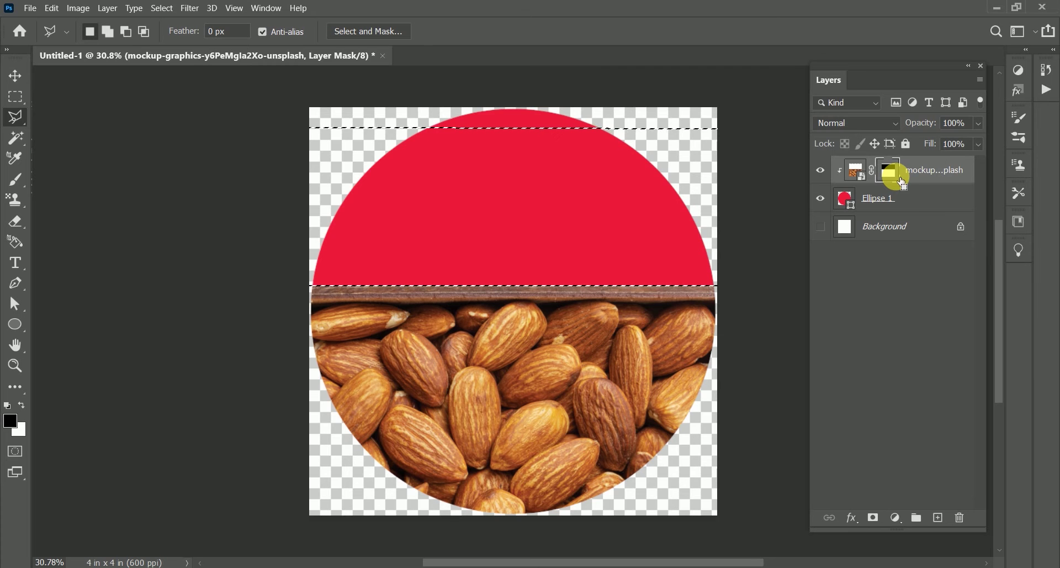
{"action": "key", "text": "ctrl+d"}
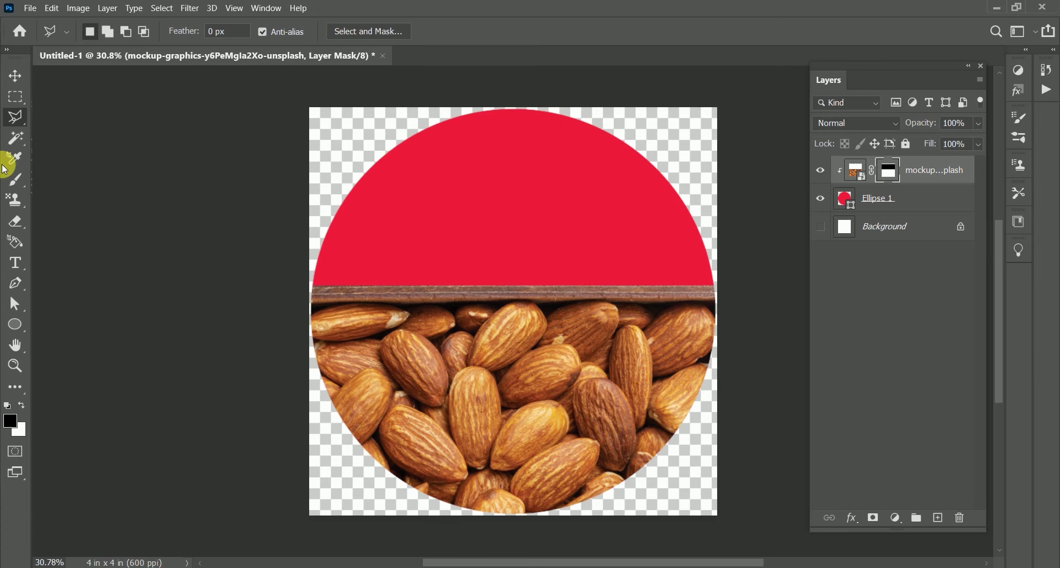
{"action": "left_click", "coordinate": [14, 76]}
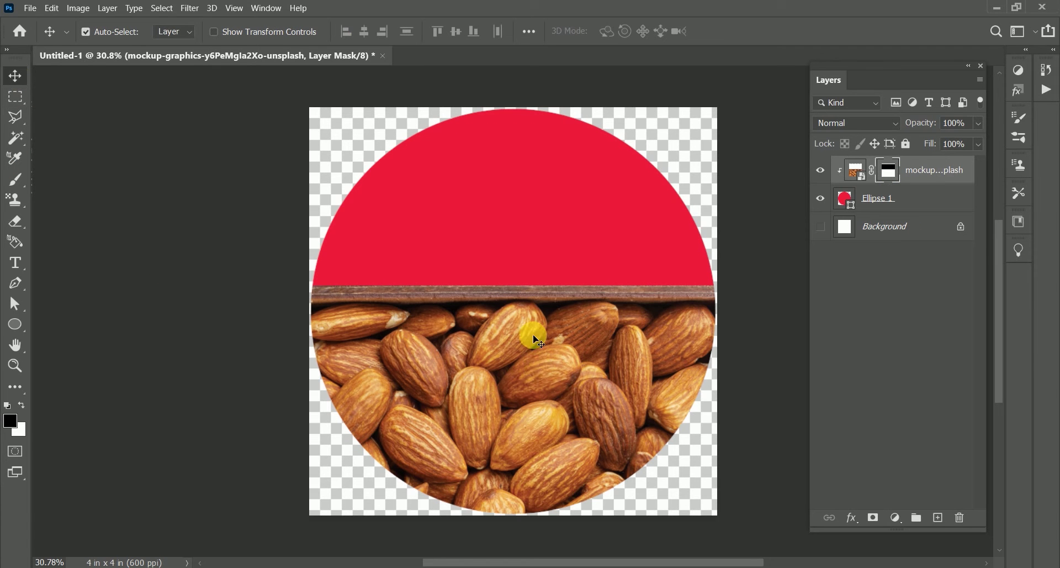
{"action": "left_click_drag", "start_coordinate": [535, 331], "coordinate": [533, 327]}
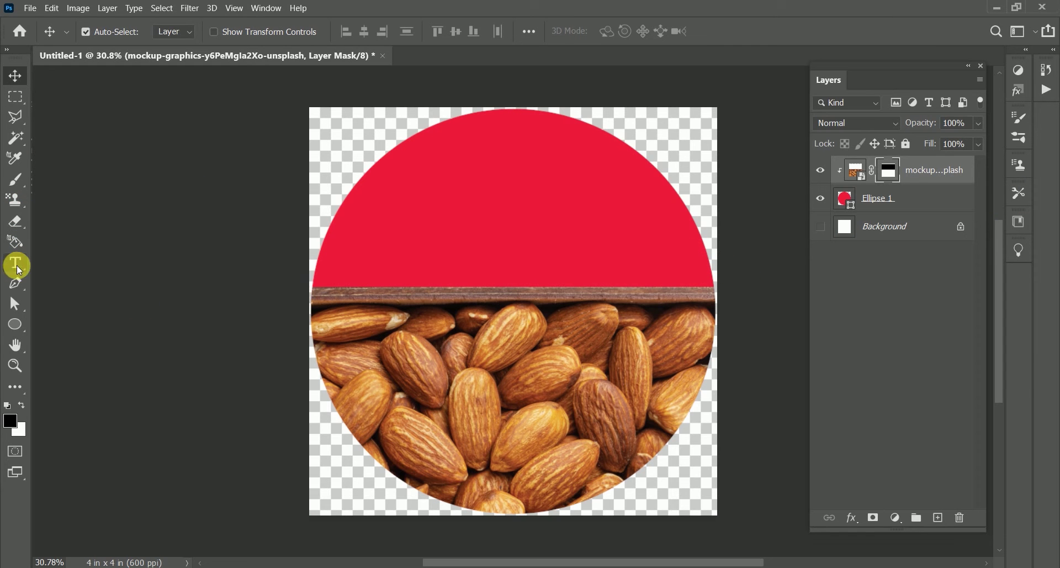
Type the ALMONDS title as a text line on the red upper area
{"action": "left_click", "coordinate": [394, 233]}
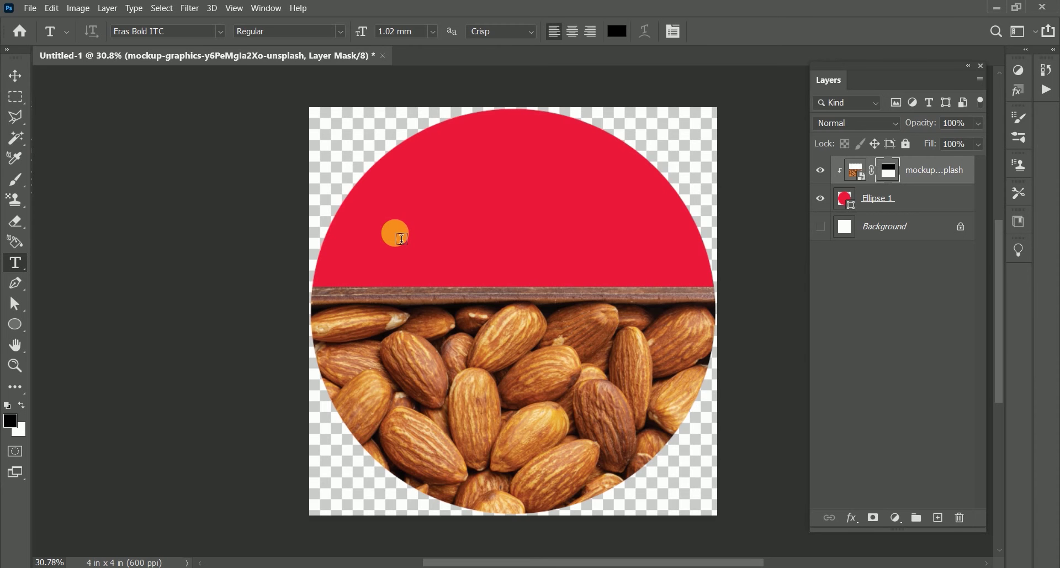
{"action": "left_click", "coordinate": [394, 233]}
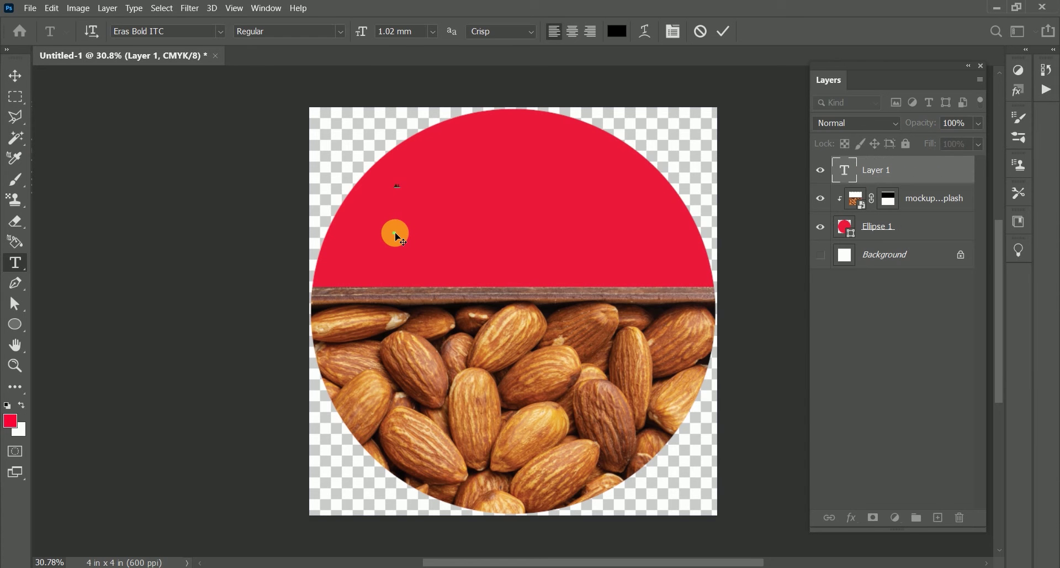
{"action": "type", "text": "A"}
{"action": "type", "text": "LMONDS"}
Scale the ALMONDS text up about 1183% and centre it in the red upper half
{"action": "left_click", "coordinate": [15, 76]}
{"action": "key", "text": "ctrl+t"}
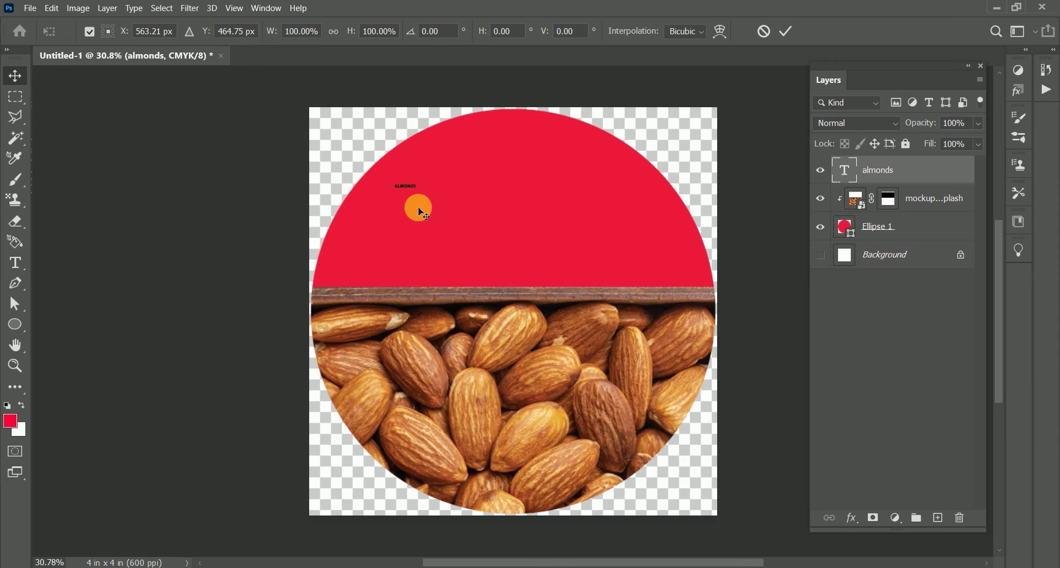
{"action": "left_click_drag", "start_coordinate": [422, 185], "coordinate": [648, 94]}
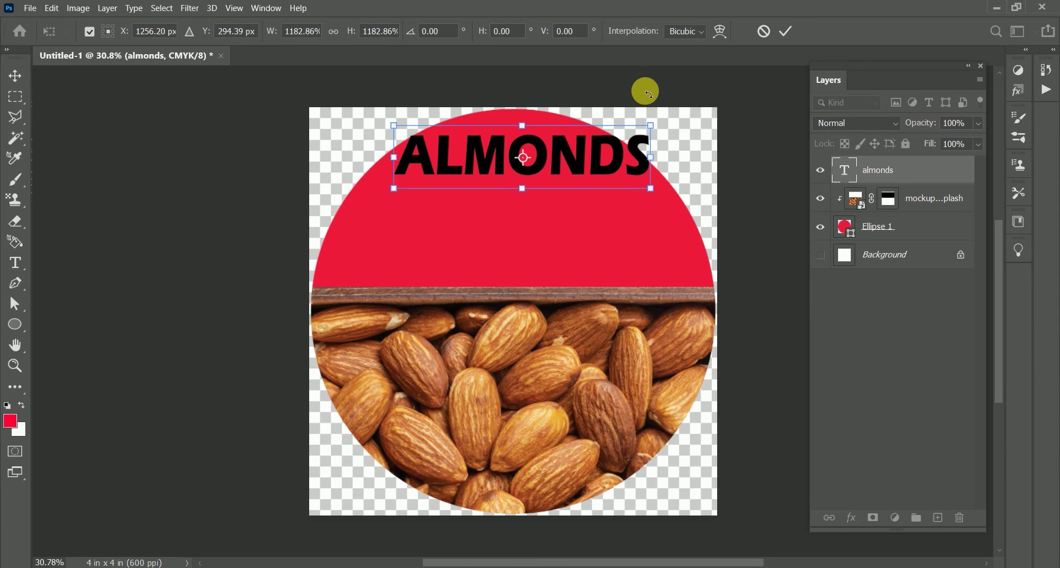
{"action": "key", "text": "Return"}
{"action": "left_click_drag", "start_coordinate": [552, 166], "coordinate": [539, 230]}
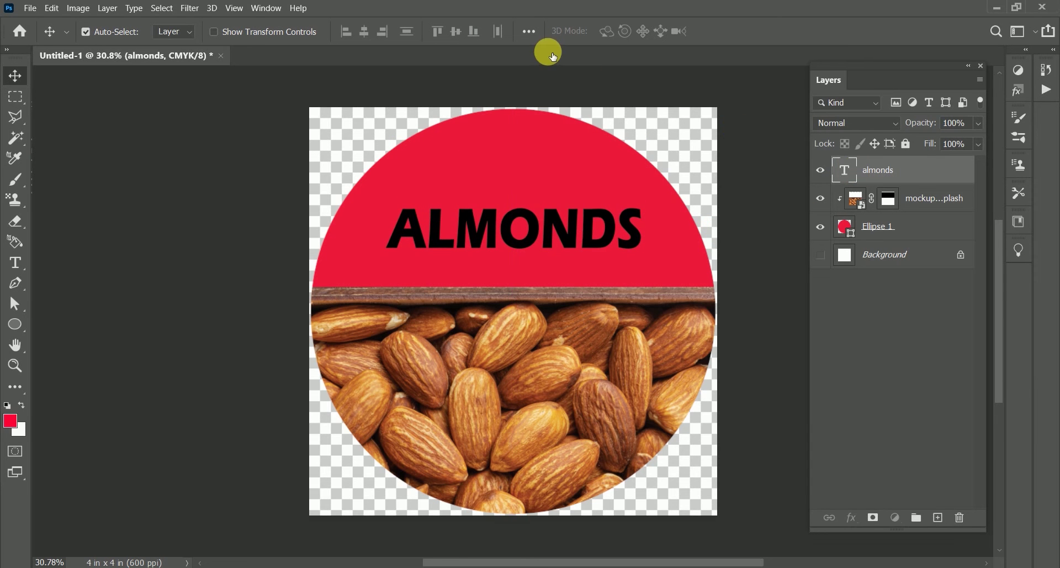
Select the ALMONDS letters and set their colour to white (ffffff) in the Color Picker
{"action": "key", "text": "t"}
{"action": "key", "text": "Return"}
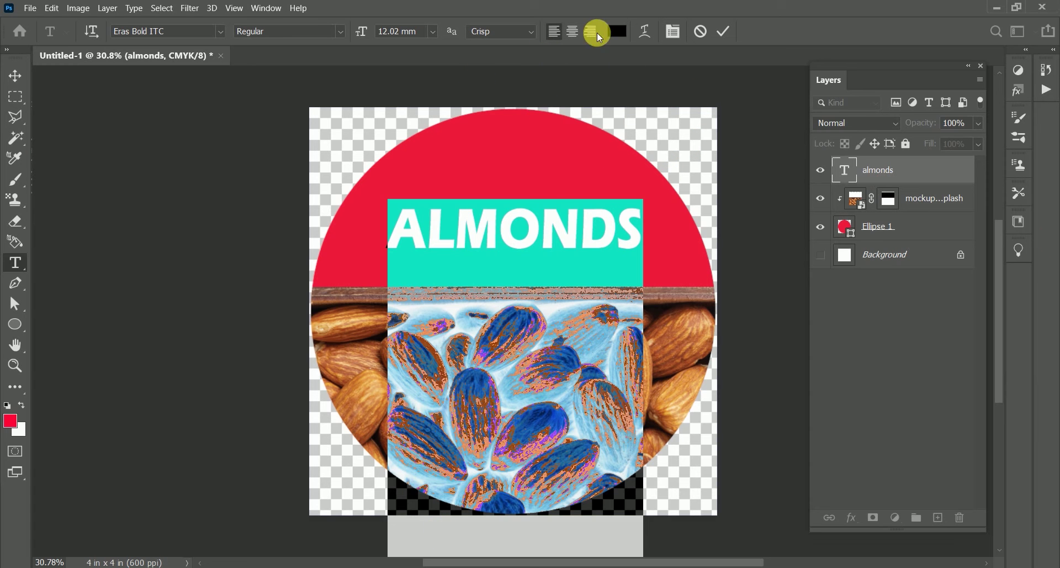
{"action": "left_click", "coordinate": [705, 281]}
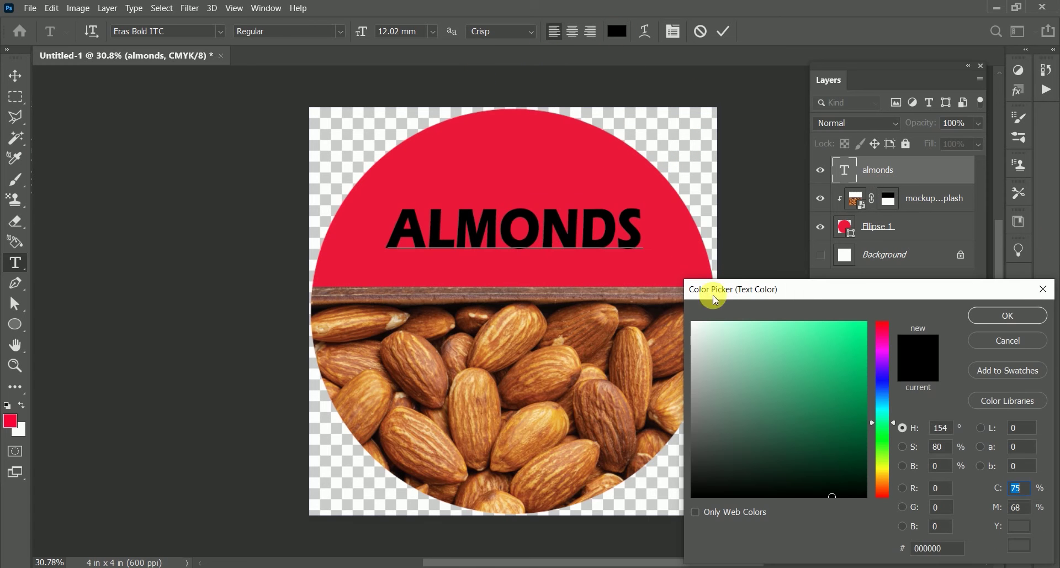
{"action": "left_click", "coordinate": [715, 337]}
{"action": "left_click", "coordinate": [694, 322]}
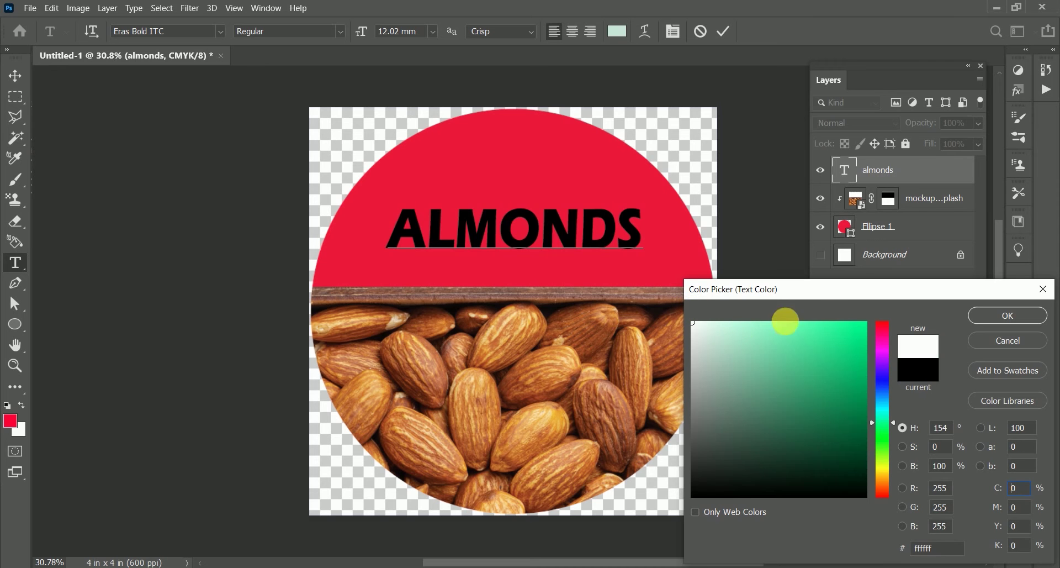
{"action": "left_click", "coordinate": [997, 330]}
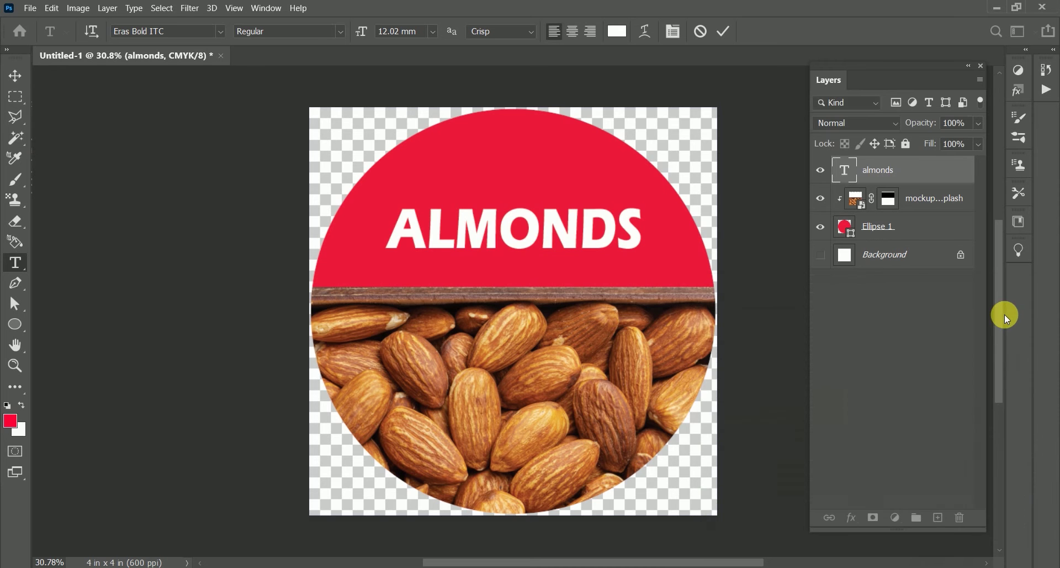
{"action": "left_click", "coordinate": [617, 30]}
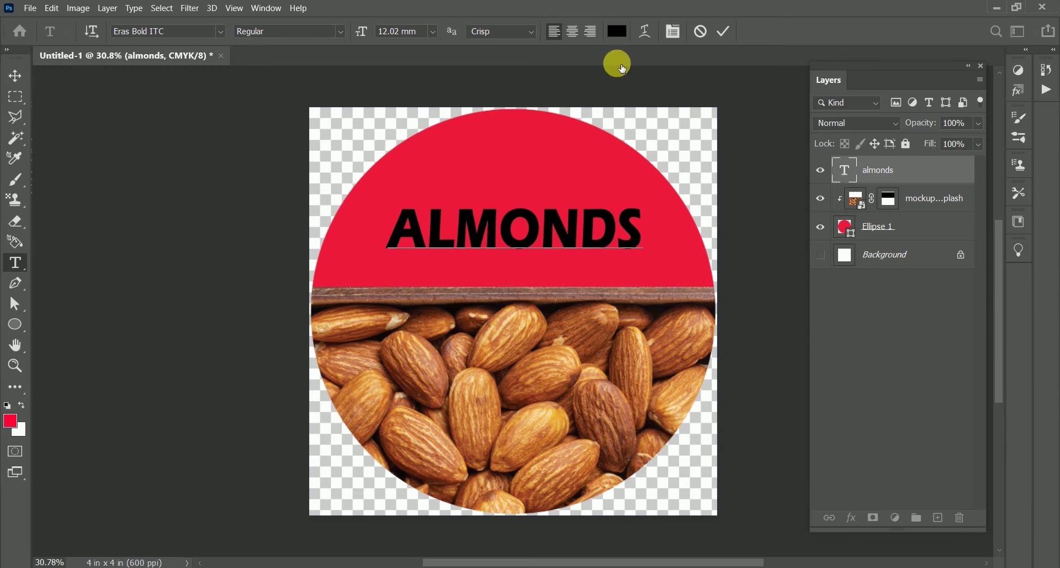
{"action": "left_click_drag", "start_coordinate": [718, 338], "coordinate": [681, 291]}
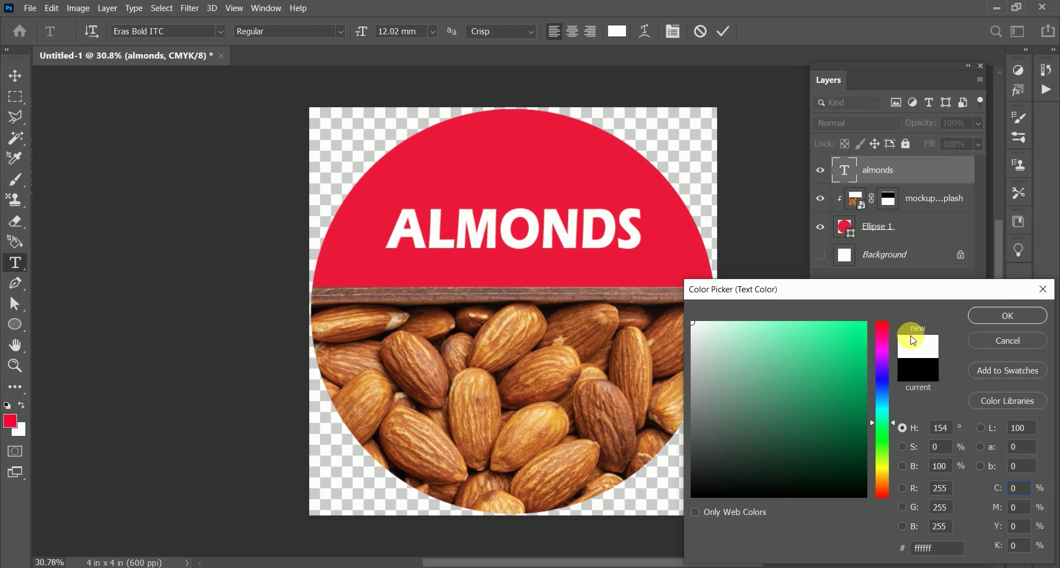
{"action": "left_click", "coordinate": [991, 316]}
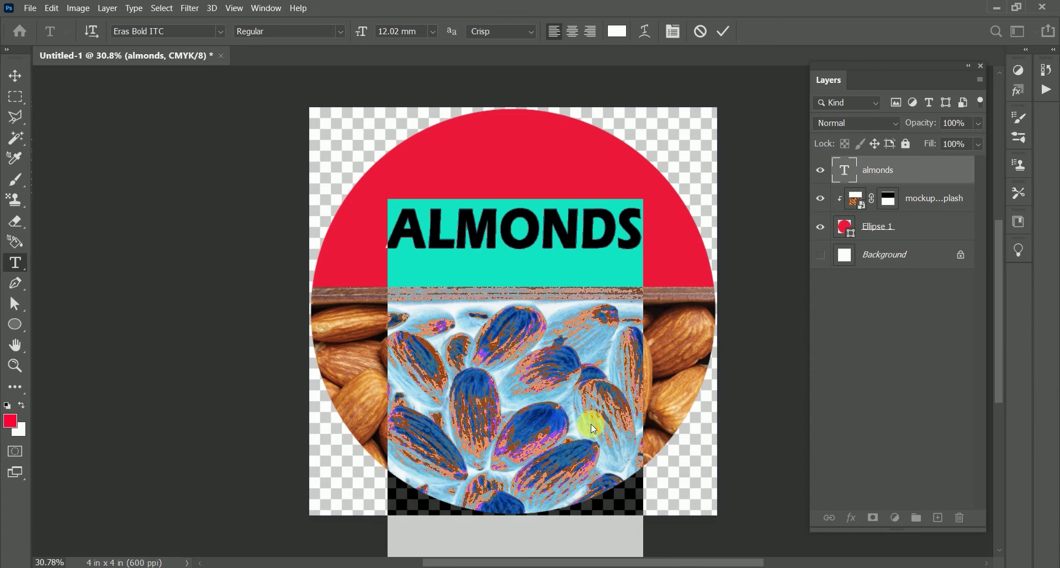
{"action": "left_click", "coordinate": [886, 286]}
{"action": "key", "text": "v"}
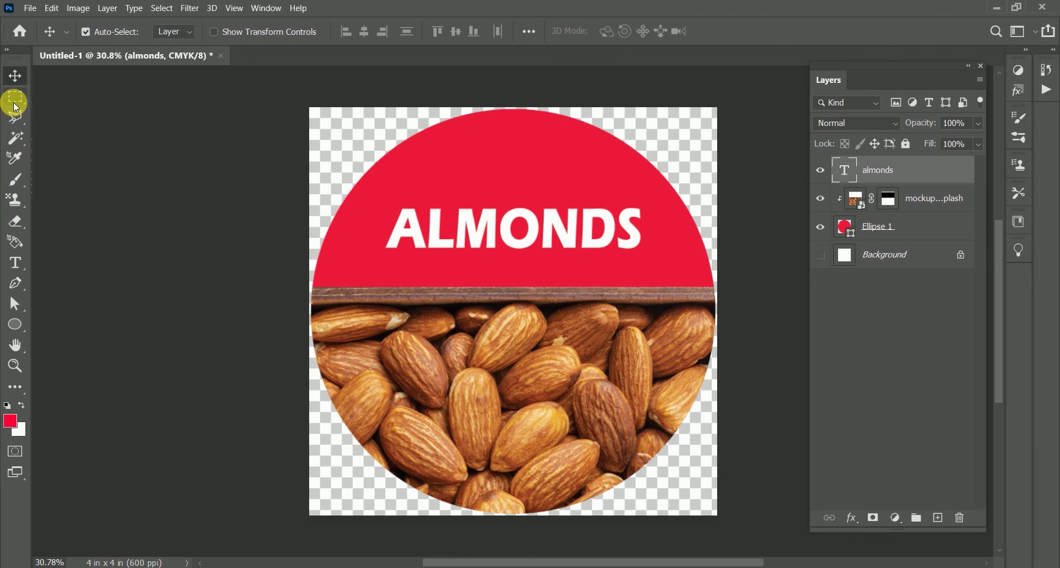
Draw a rectangle band across the circle through the title and fill it with peach
{"action": "left_click", "coordinate": [19, 327]}
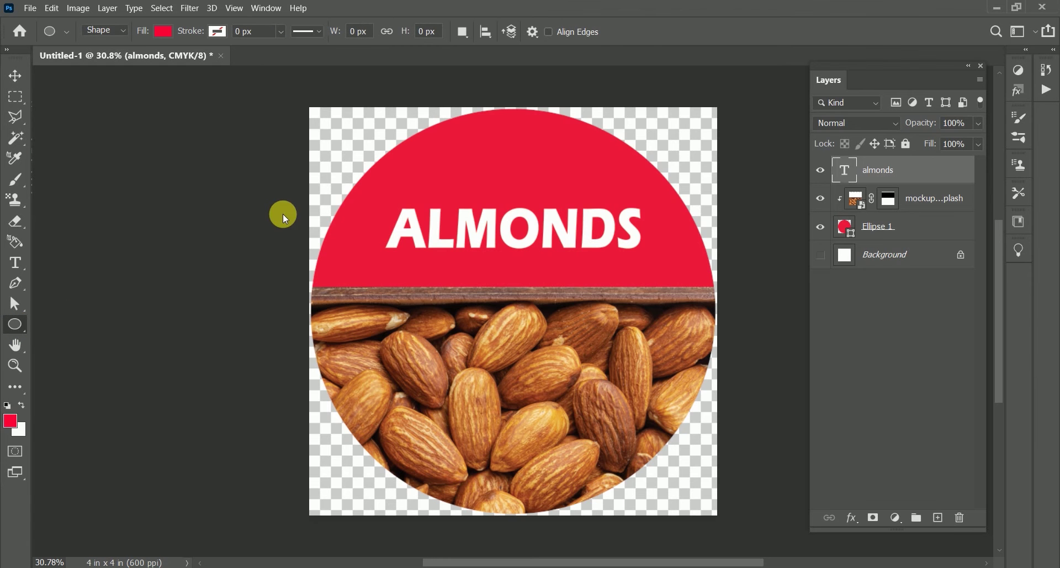
{"action": "key", "text": "shift+u"}
{"action": "mouse_move", "coordinate": [314, 204]}
{"action": "left_mouse_down"}
{"action": "mouse_move", "coordinate": [623, 257]}
{"action": "mouse_move", "coordinate": [734, 259]}
{"action": "left_mouse_up"}
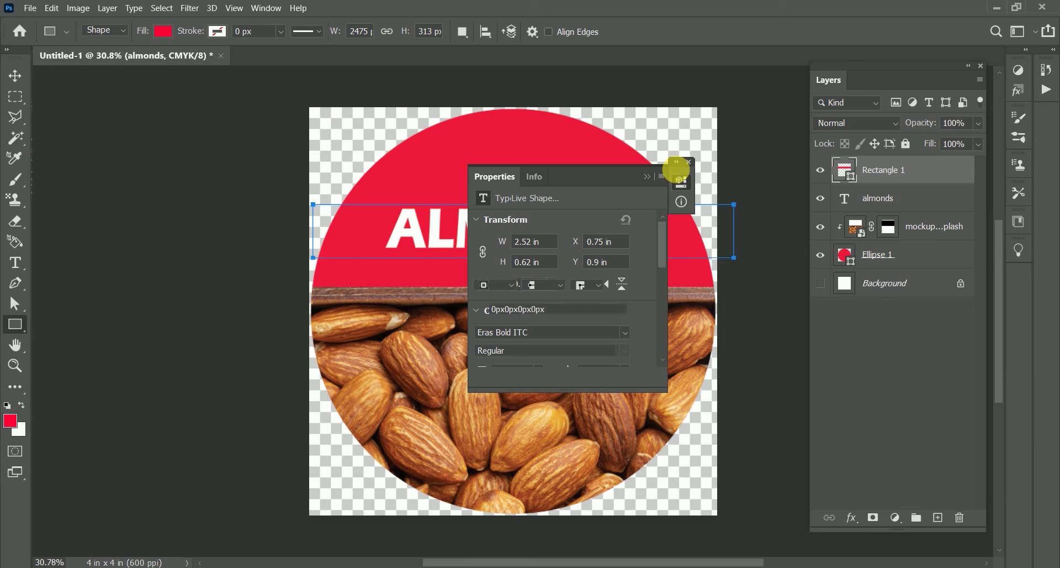
{"action": "left_click", "coordinate": [650, 176]}
{"action": "left_click", "coordinate": [689, 162]}
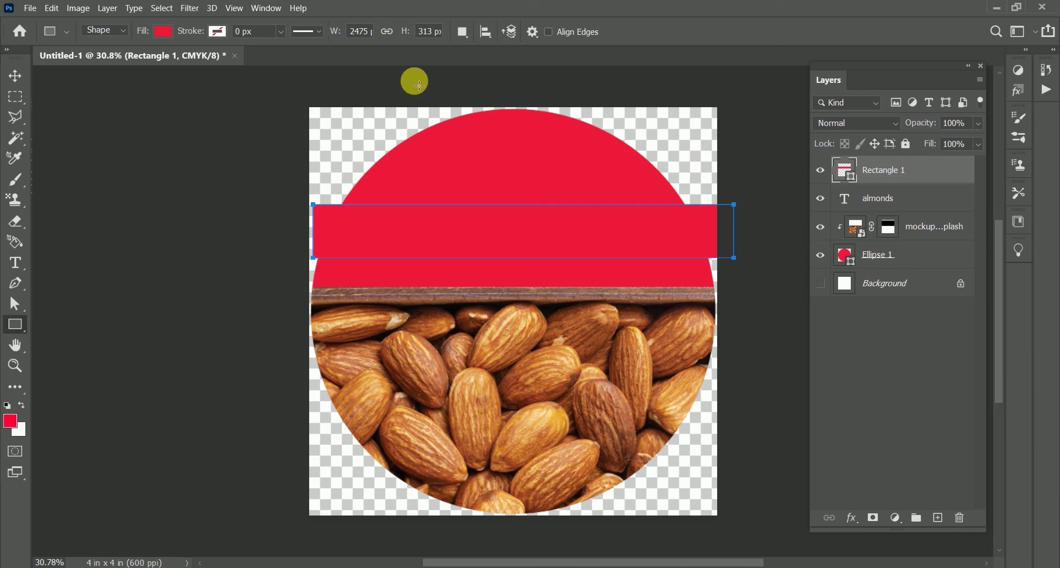
{"action": "left_click", "coordinate": [164, 32]}
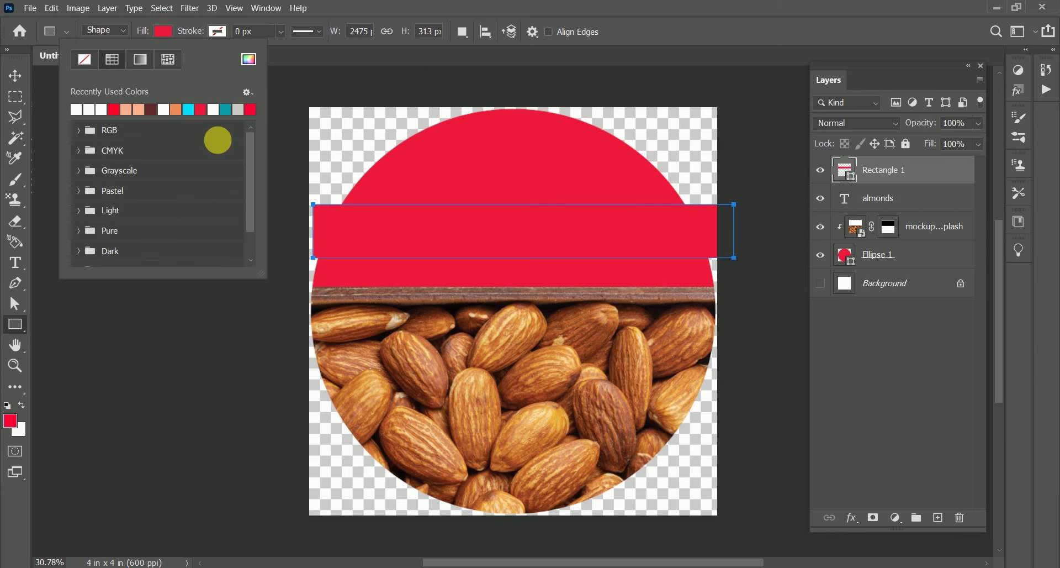
{"action": "left_click", "coordinate": [136, 110]}
Move Rectangle 1 beneath the ALMONDS text layer and line the band up across the circle
{"action": "left_click", "coordinate": [14, 72]}
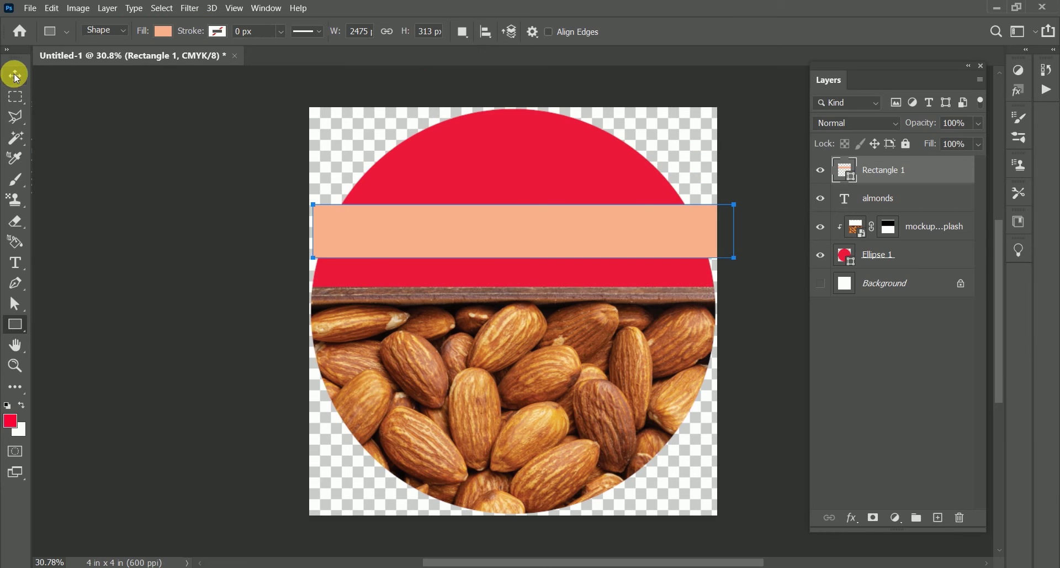
{"action": "left_click_drag", "start_coordinate": [922, 173], "coordinate": [921, 222]}
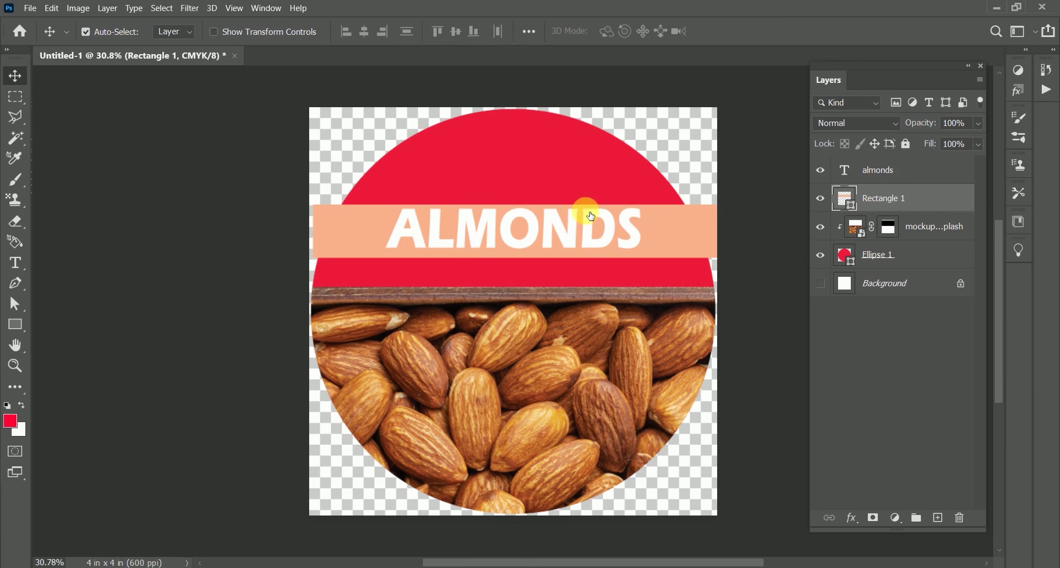
{"action": "left_click_drag", "start_coordinate": [683, 234], "coordinate": [679, 232]}
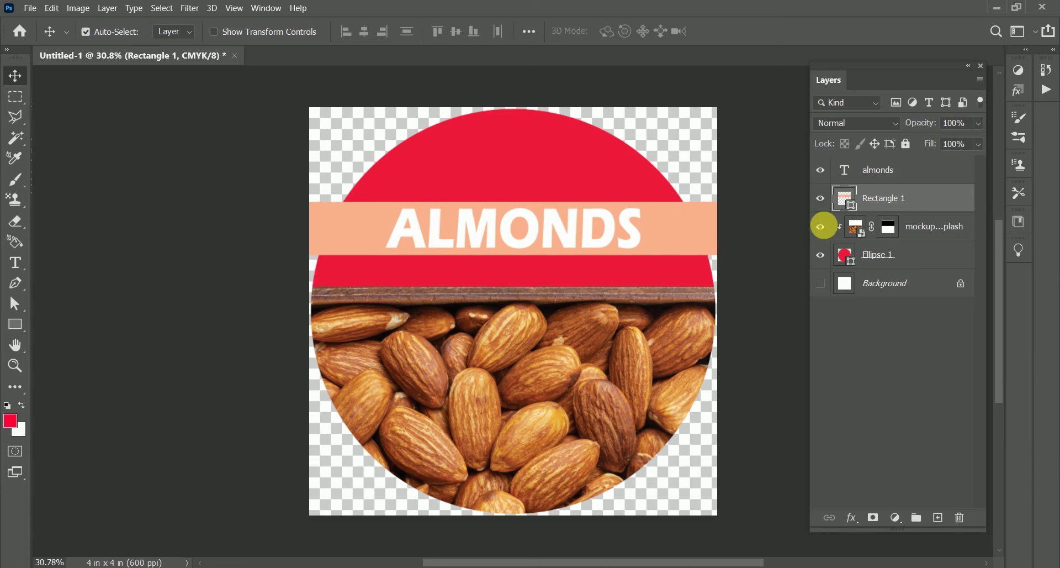
Recolour the Rectangle 1 banner band to bright orange #ff6200
{"action": "double_click", "coordinate": [850, 215]}
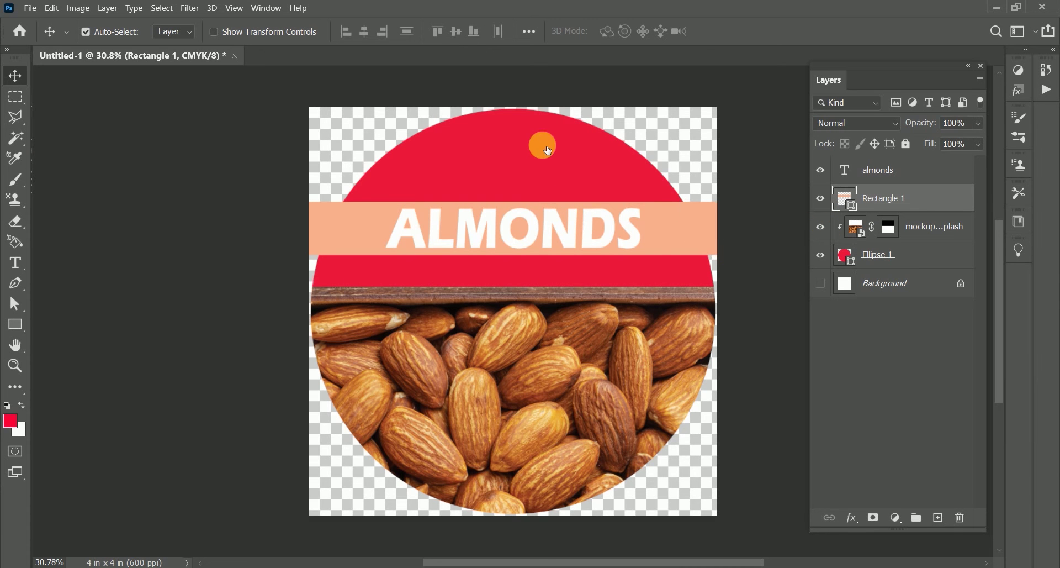
{"action": "left_click", "coordinate": [542, 145]}
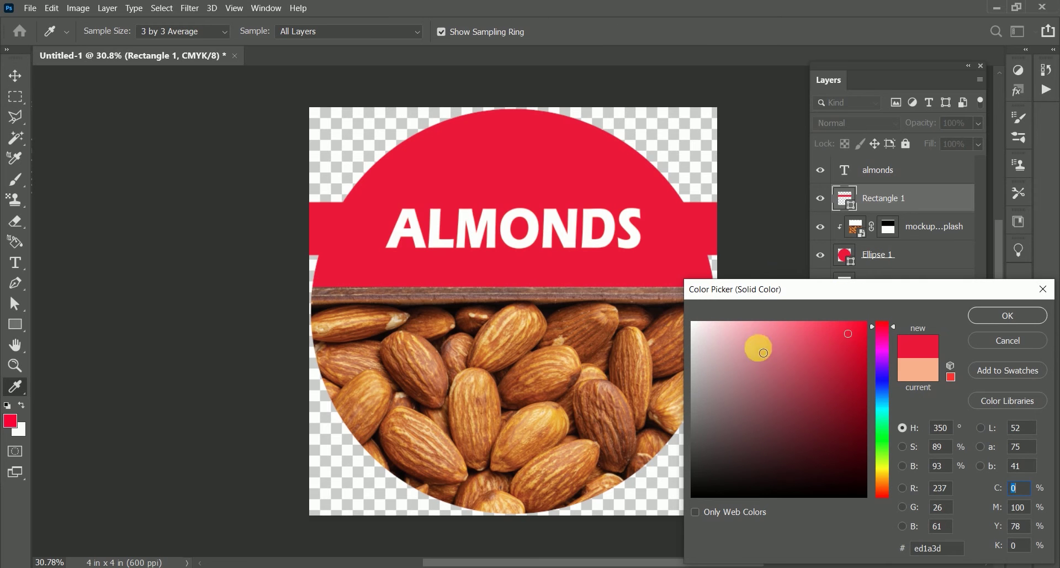
{"action": "left_click_drag", "start_coordinate": [749, 333], "coordinate": [747, 315]}
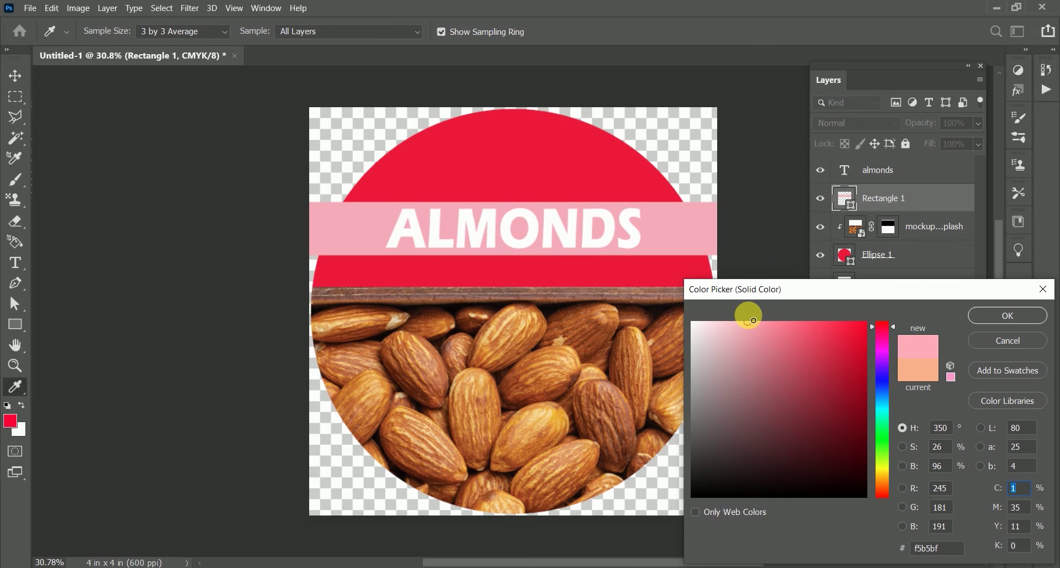
{"action": "left_click", "coordinate": [628, 353]}
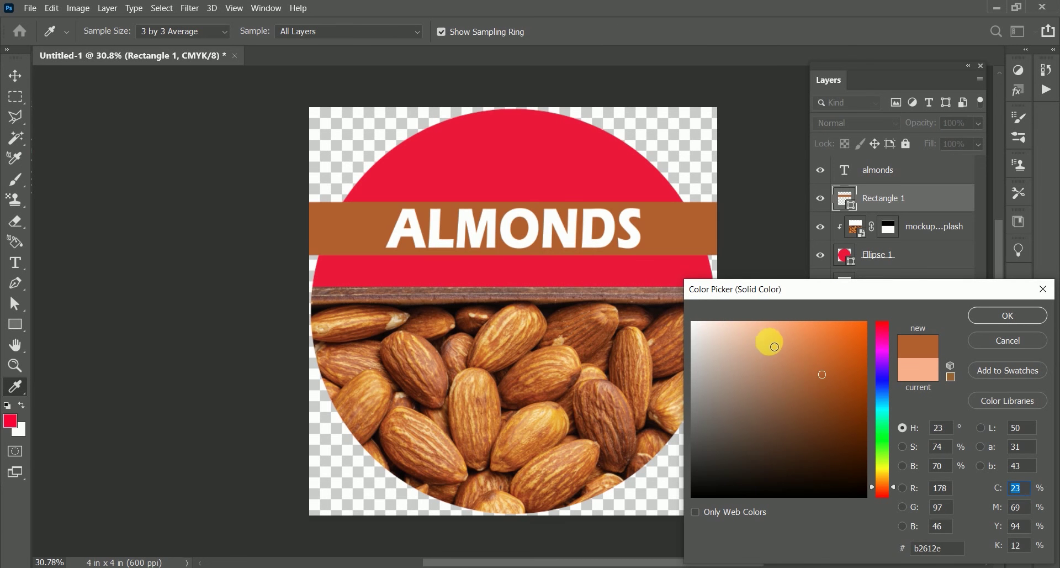
{"action": "left_click", "coordinate": [847, 334]}
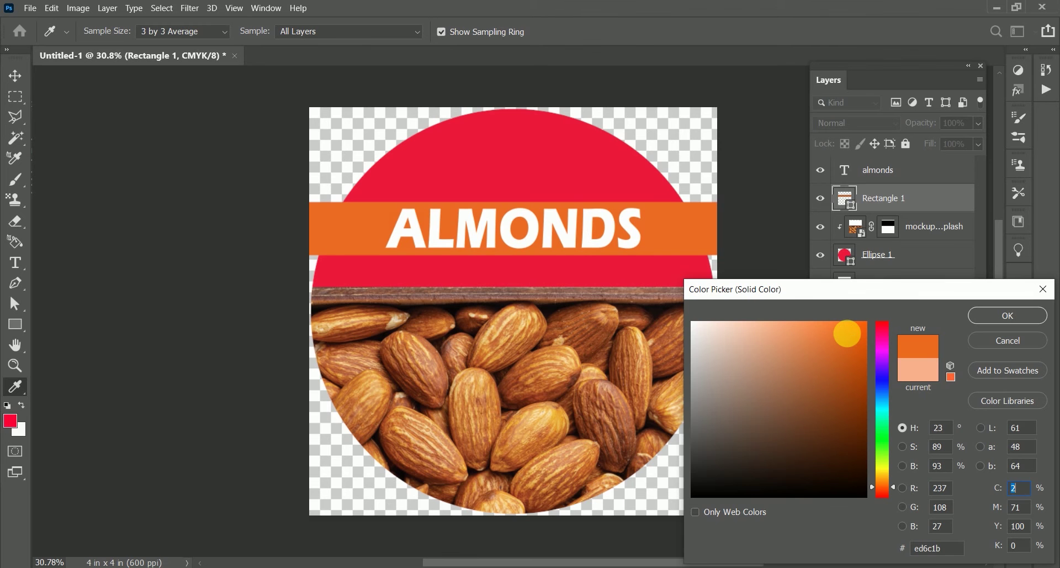
{"action": "left_click_drag", "start_coordinate": [847, 334], "coordinate": [886, 297]}
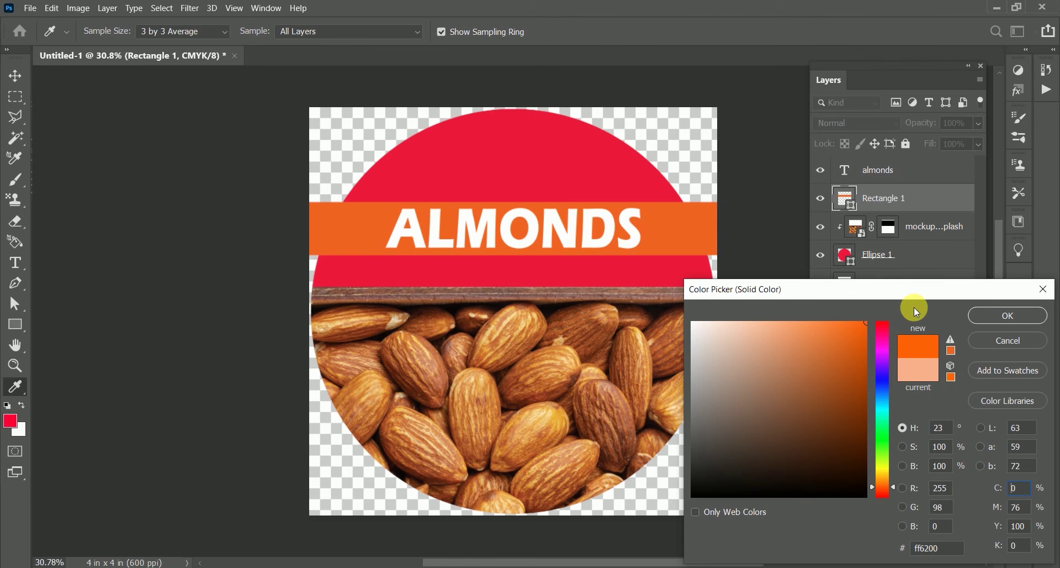
{"action": "left_click", "coordinate": [983, 313]}
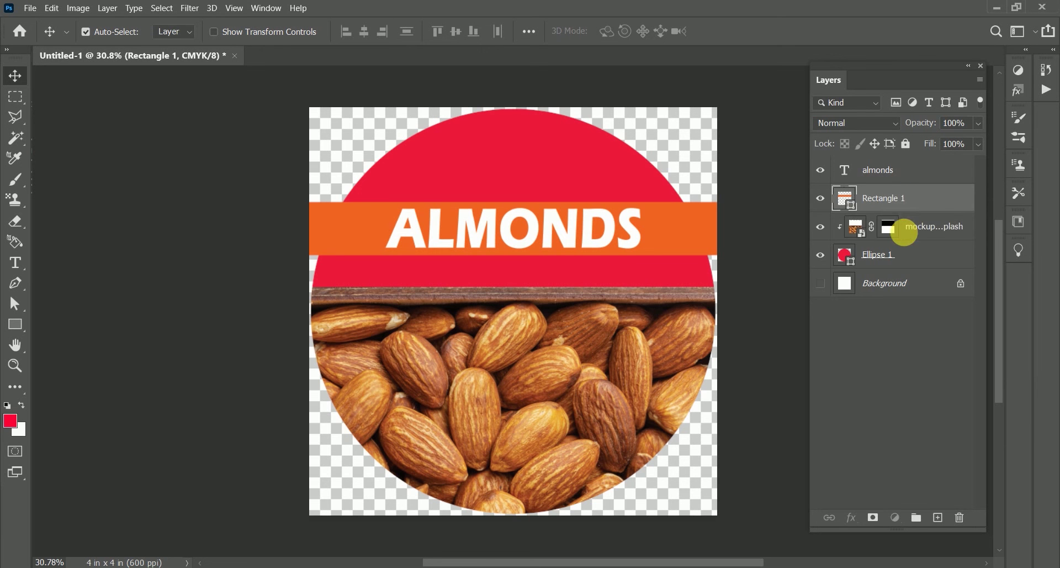
Move Rectangle 1 below the almond photo layer and clip it into the circle
{"action": "left_click_drag", "start_coordinate": [904, 232], "coordinate": [903, 236]}
{"action": "left_click", "coordinate": [905, 240], "text": "alt"}
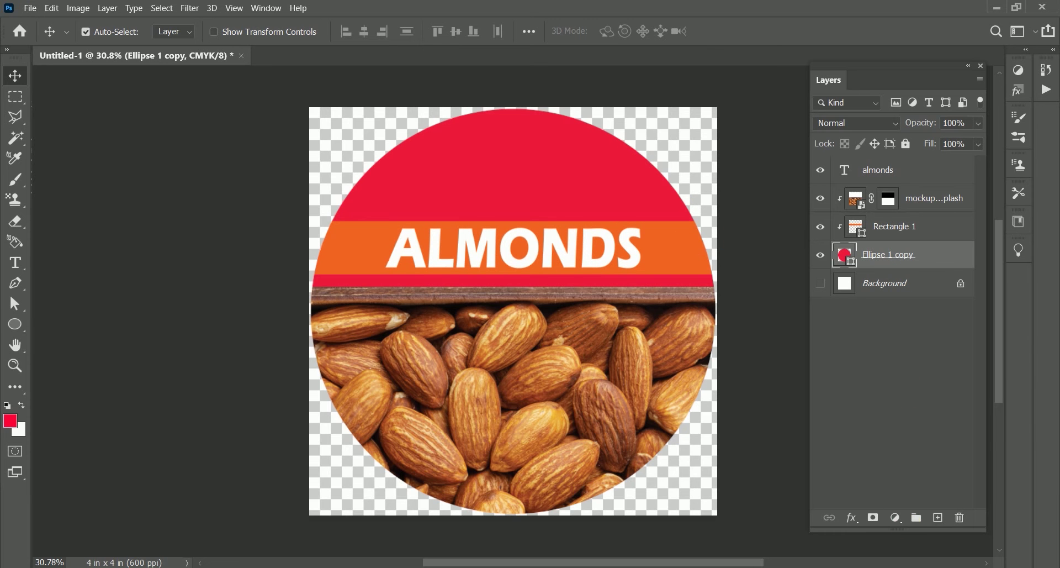
{"action": "left_click", "coordinate": [896, 518]}
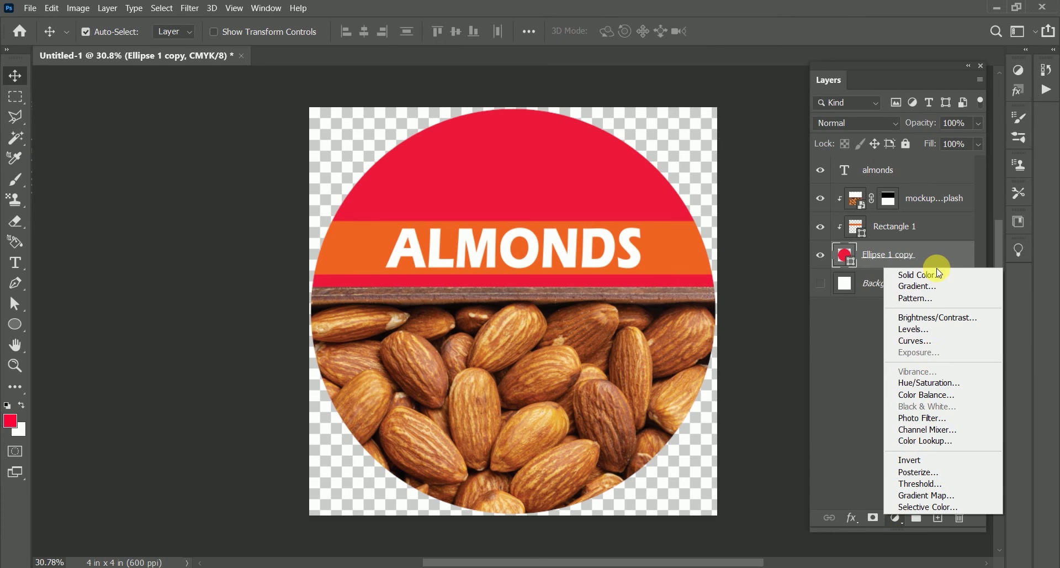
Add a solid Color Fill layer set to almond tan #e8bc70 sampled from the photo
{"action": "left_click", "coordinate": [936, 273]}
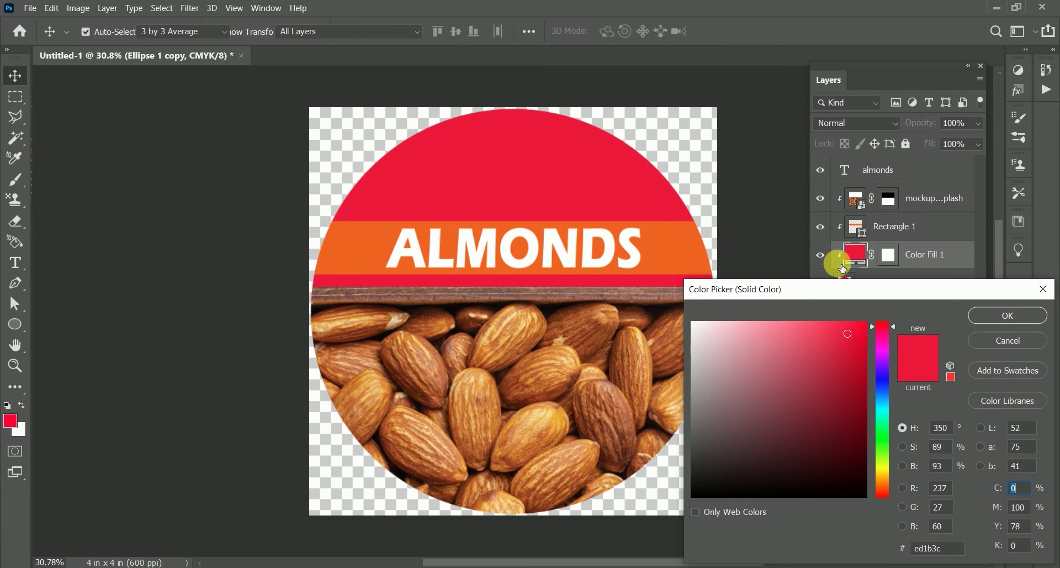
{"action": "left_click_drag", "start_coordinate": [779, 344], "coordinate": [874, 302]}
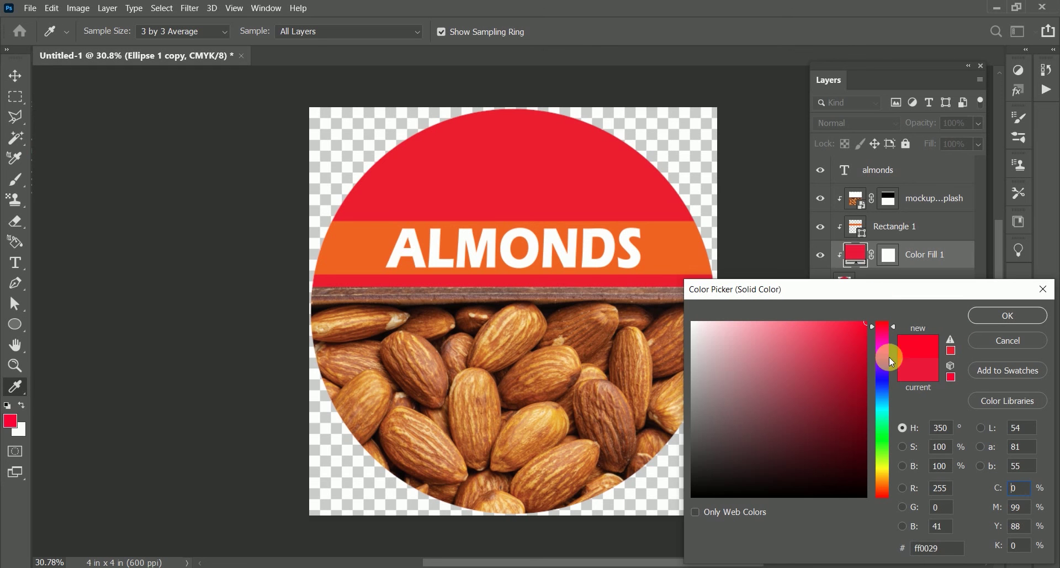
{"action": "left_click_drag", "start_coordinate": [859, 366], "coordinate": [879, 308]}
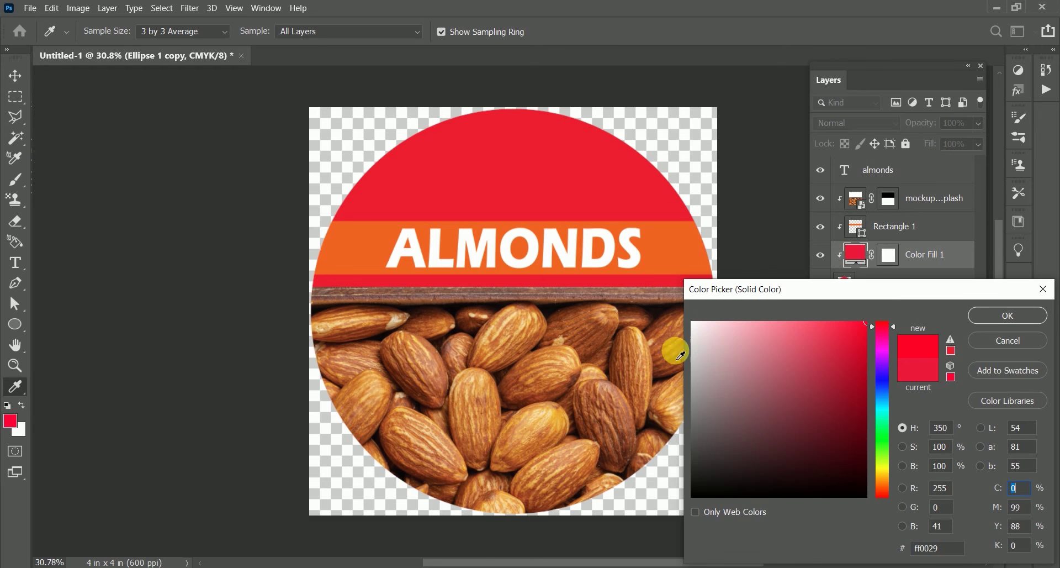
{"action": "left_click", "coordinate": [499, 344]}
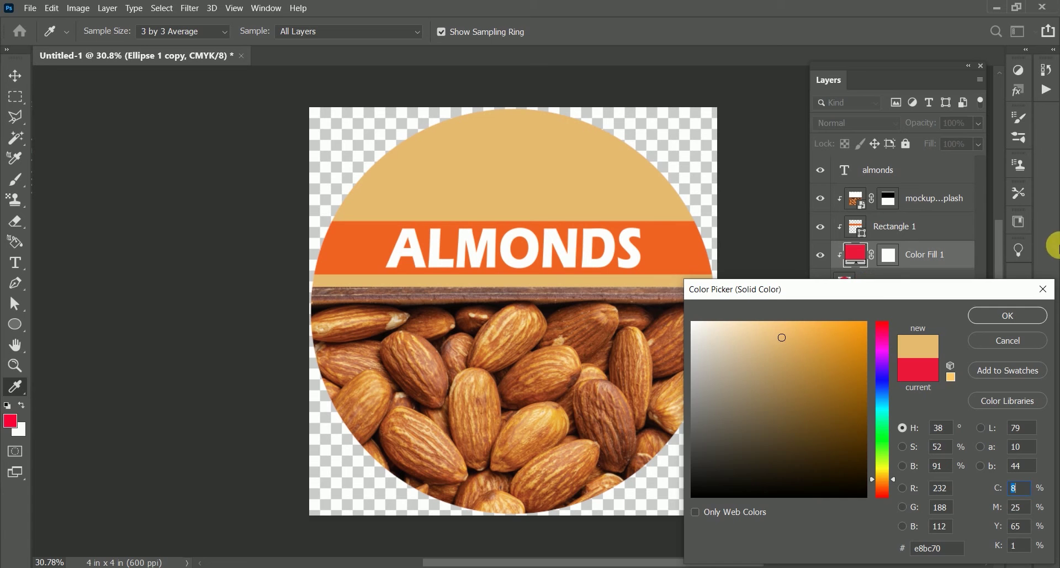
{"action": "left_click", "coordinate": [1015, 314]}
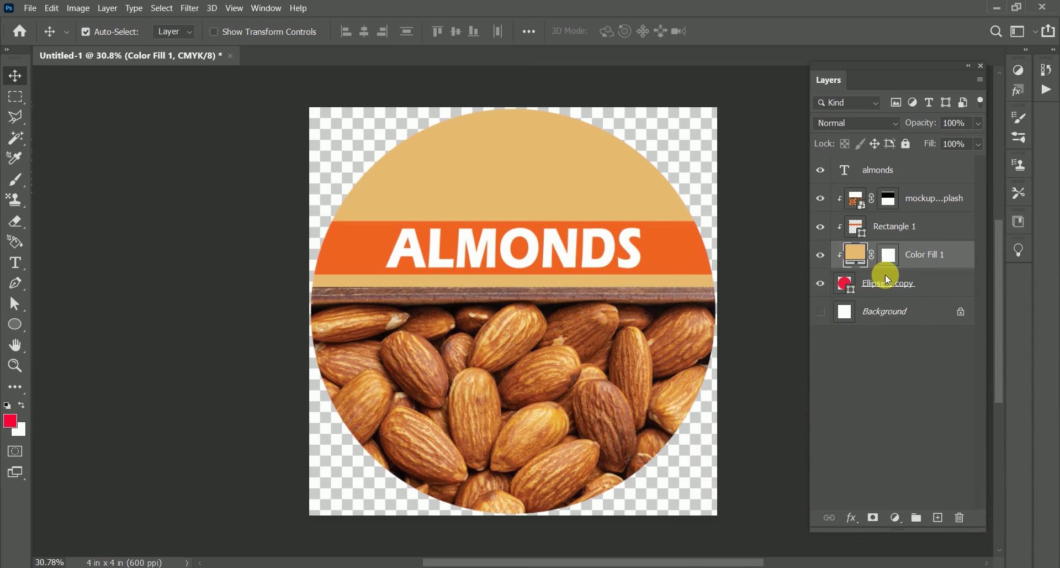
Place Color Fill 1 just above the almond photo, clip it, and blend with Lighten
{"action": "left_click_drag", "start_coordinate": [921, 255], "coordinate": [914, 157]}
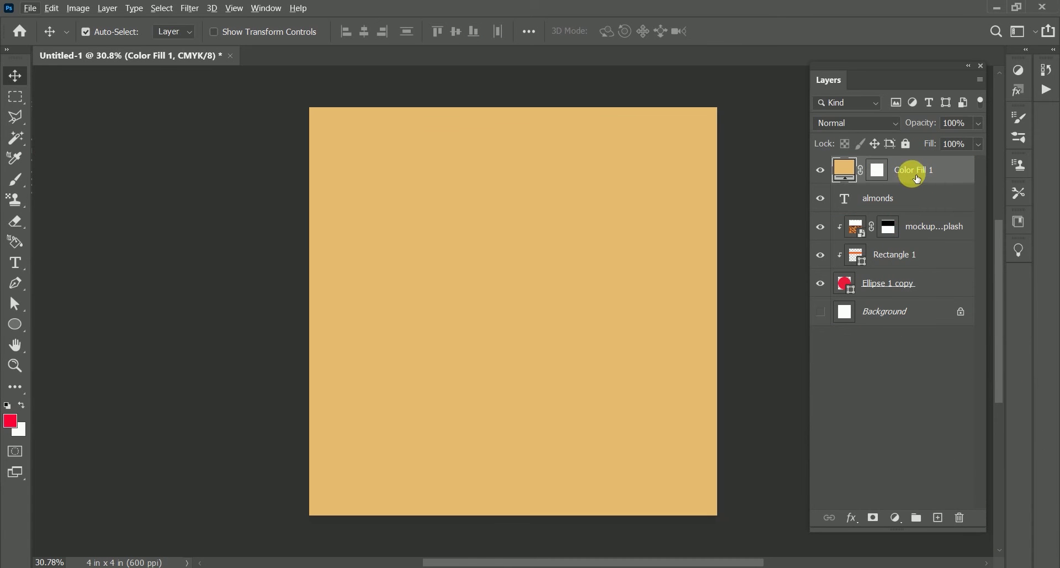
{"action": "left_click_drag", "start_coordinate": [911, 174], "coordinate": [919, 220]}
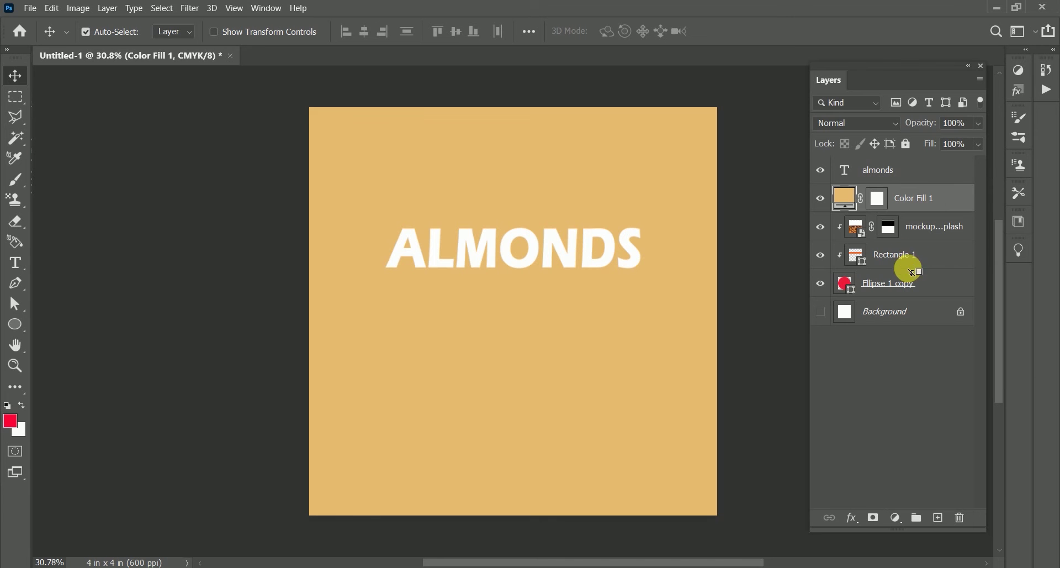
{"action": "left_click", "coordinate": [910, 213], "text": "alt"}
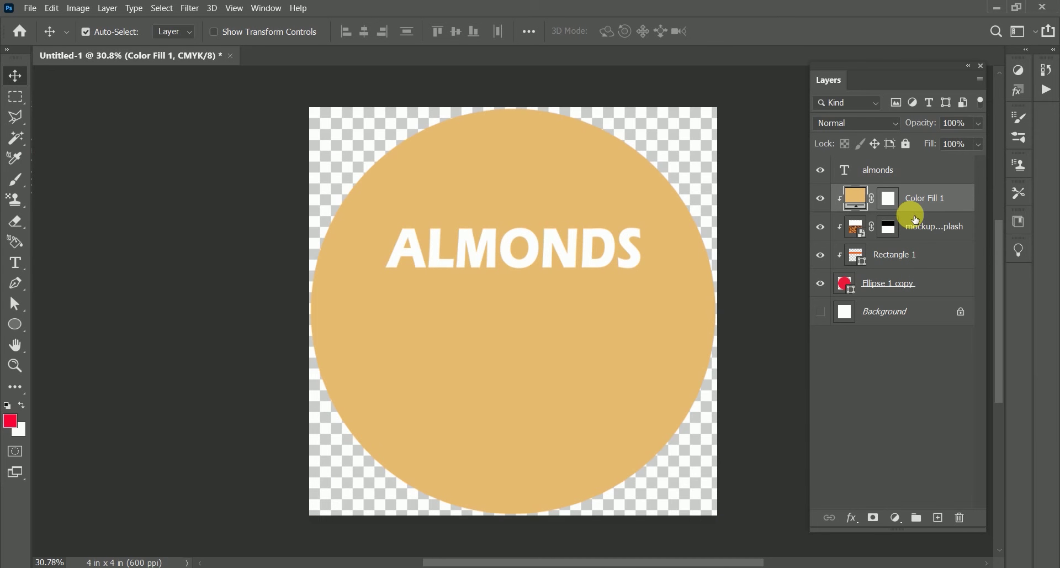
{"action": "left_click", "coordinate": [870, 127]}
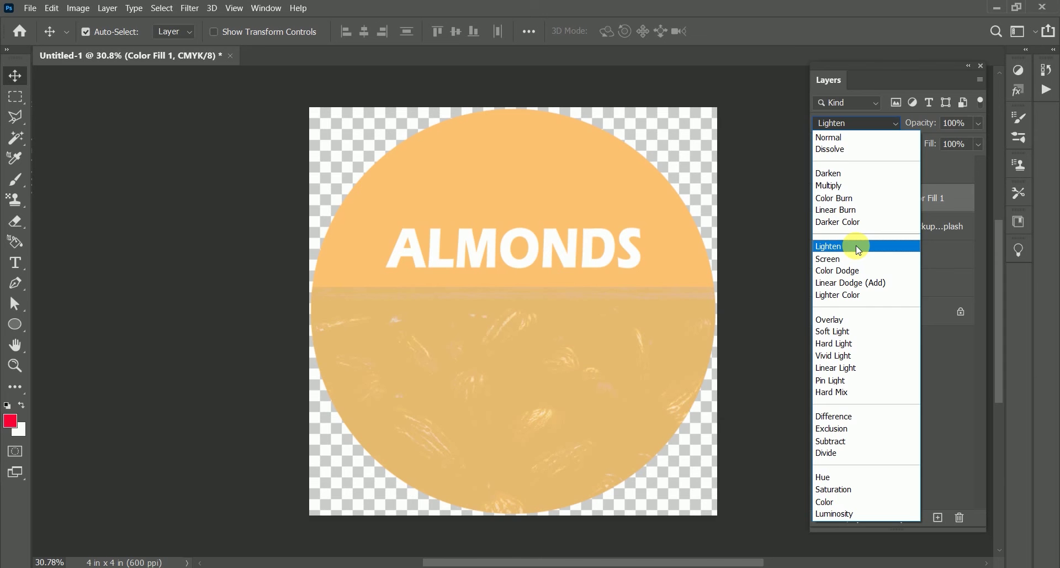
{"action": "left_click", "coordinate": [857, 247]}
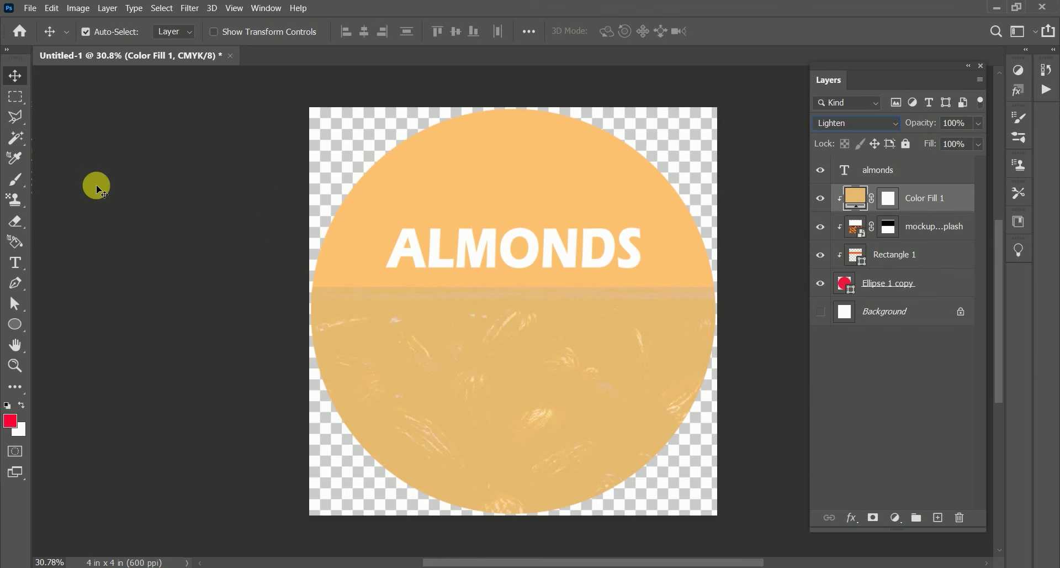
Paint Color Fill 1's mask with a large, faint, low-flow brush over the almonds and banner
{"action": "left_click", "coordinate": [15, 177]}
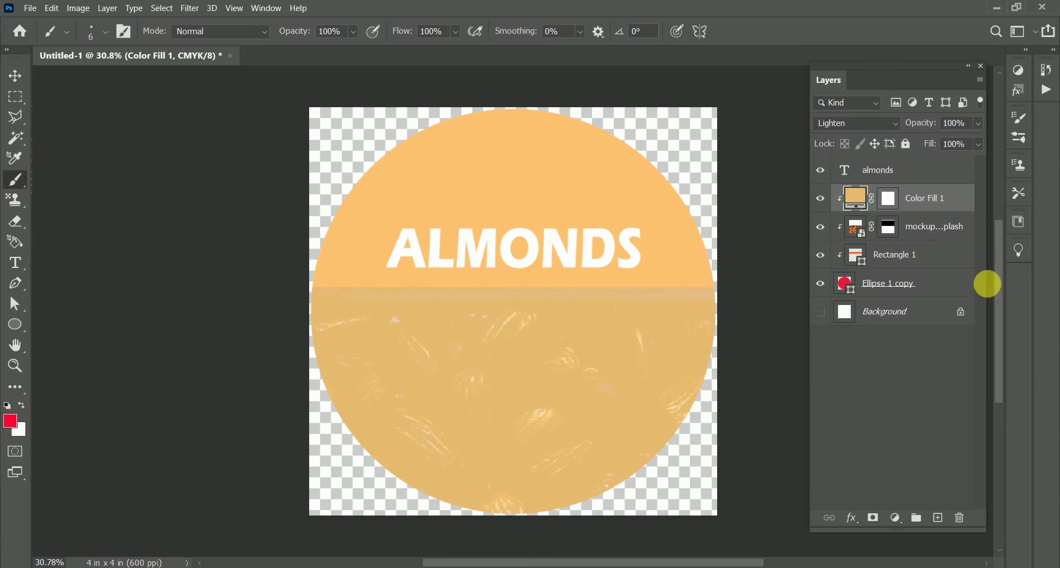
{"action": "left_click", "coordinate": [889, 199]}
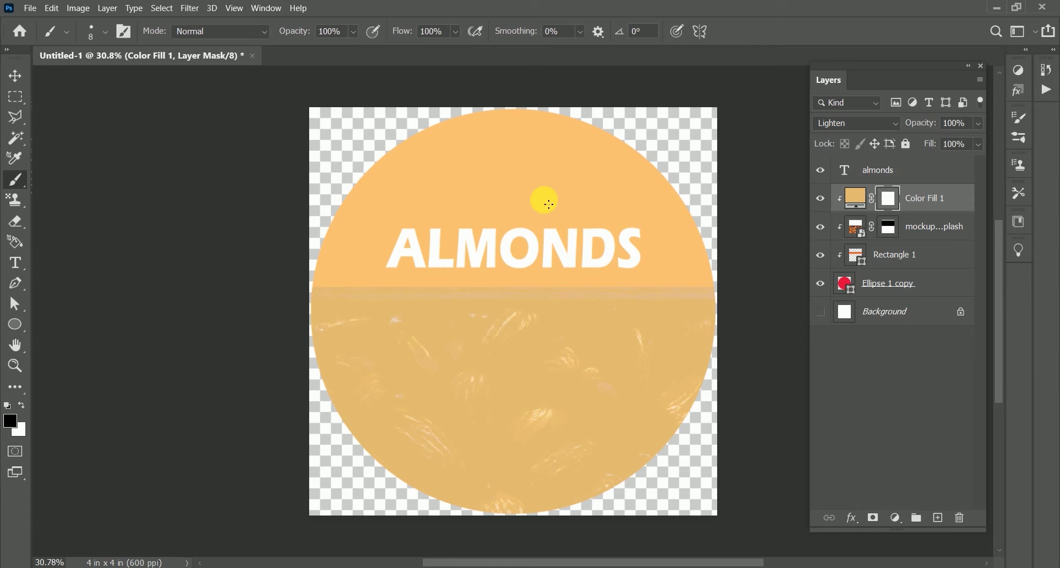
{"action": "key", "text": "bracketright"}
{"action": "key", "text": "bracketright"}
{"action": "key", "text": "bracketright"}
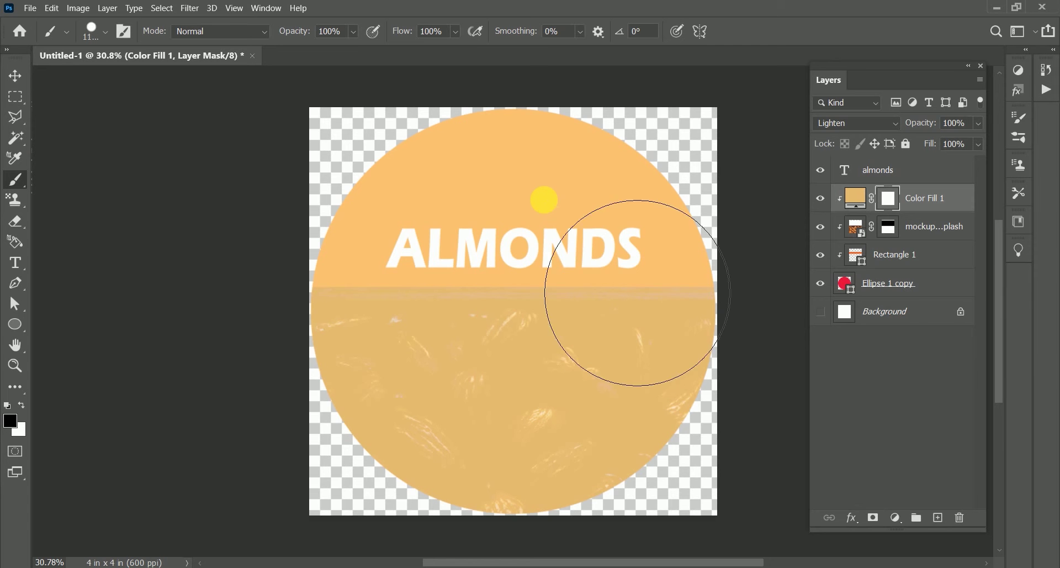
{"action": "key", "text": "1"}
{"action": "key", "text": "shift+2"}
{"action": "key", "text": "shift+8"}
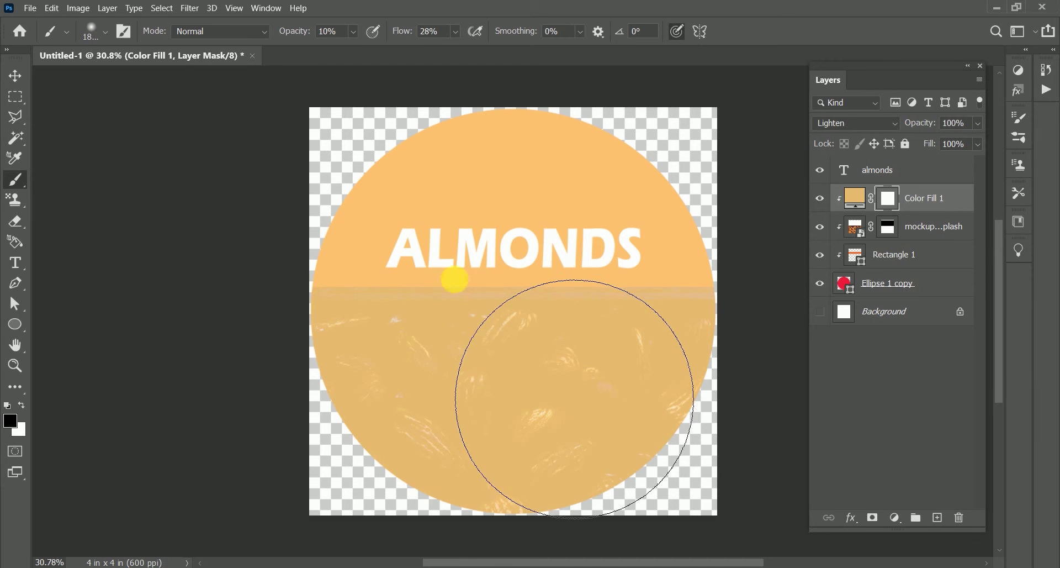
{"action": "mouse_move", "coordinate": [600, 404]}
{"action": "left_mouse_down"}
{"action": "mouse_move", "coordinate": [652, 401]}
{"action": "mouse_move", "coordinate": [613, 400]}
{"action": "left_mouse_up"}
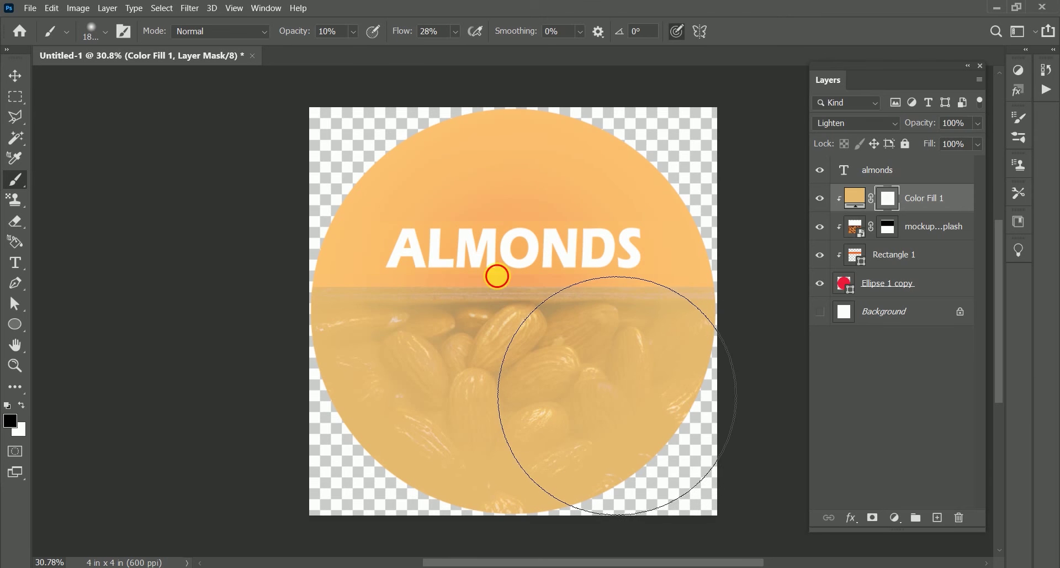
{"action": "mouse_move", "coordinate": [430, 120]}
{"action": "left_mouse_down"}
{"action": "mouse_move", "coordinate": [558, 357]}
{"action": "mouse_move", "coordinate": [439, 179]}
{"action": "mouse_move", "coordinate": [552, 385]}
{"action": "mouse_move", "coordinate": [706, 465]}
{"action": "mouse_move", "coordinate": [658, 432]}
{"action": "left_mouse_up"}
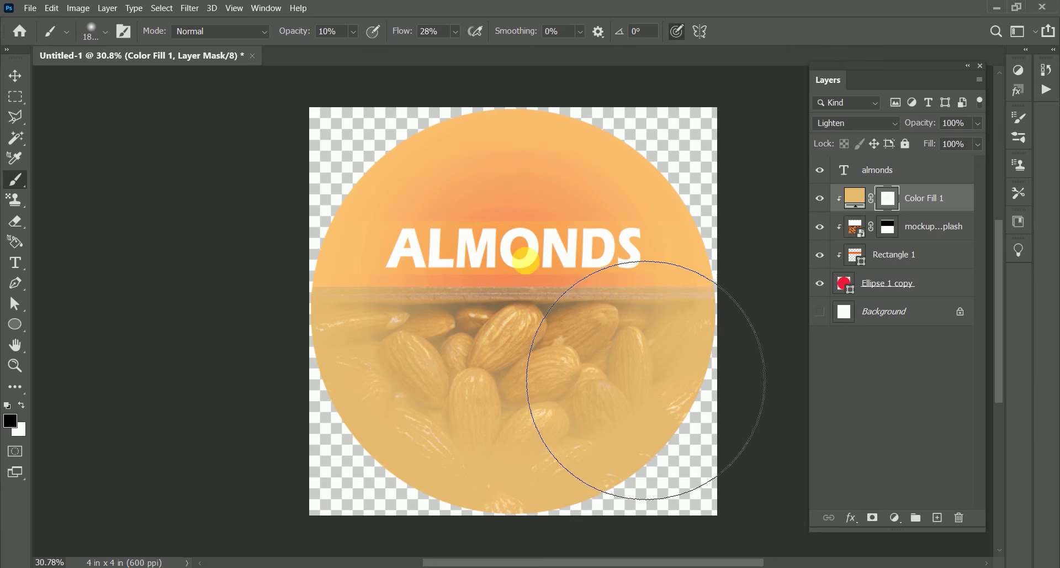
{"action": "mouse_move", "coordinate": [591, 383]}
{"action": "left_mouse_down"}
{"action": "mouse_move", "coordinate": [586, 457]}
{"action": "mouse_move", "coordinate": [605, 478]}
{"action": "mouse_move", "coordinate": [723, 427]}
{"action": "mouse_move", "coordinate": [643, 363]}
{"action": "mouse_move", "coordinate": [611, 394]}
{"action": "mouse_move", "coordinate": [585, 397]}
{"action": "mouse_move", "coordinate": [586, 449]}
{"action": "mouse_move", "coordinate": [600, 476]}
{"action": "left_mouse_up"}
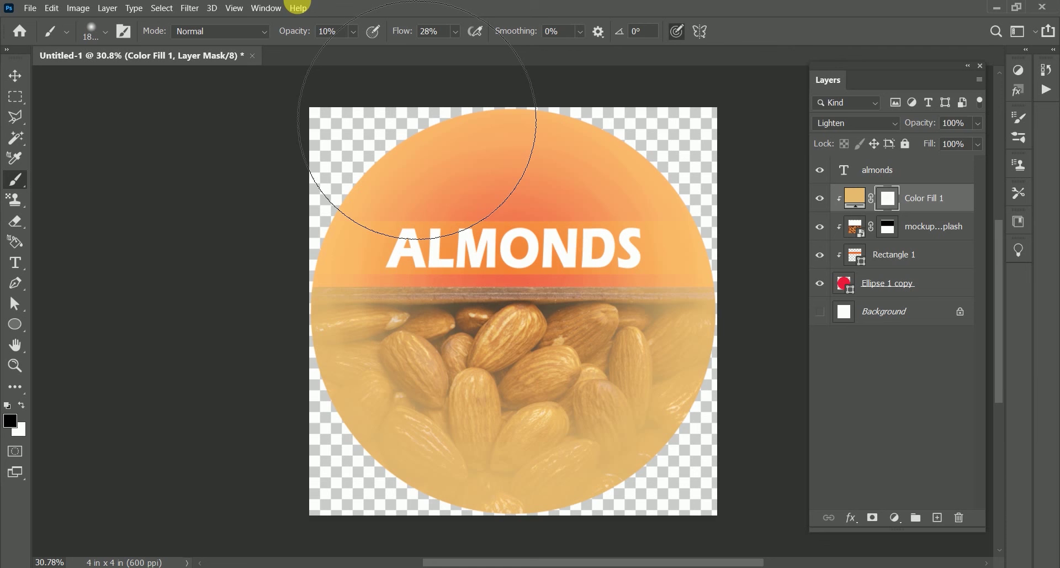
Raise the brush opacity to 30% and paint more of the mask over the almonds
{"action": "left_click", "coordinate": [418, 119]}
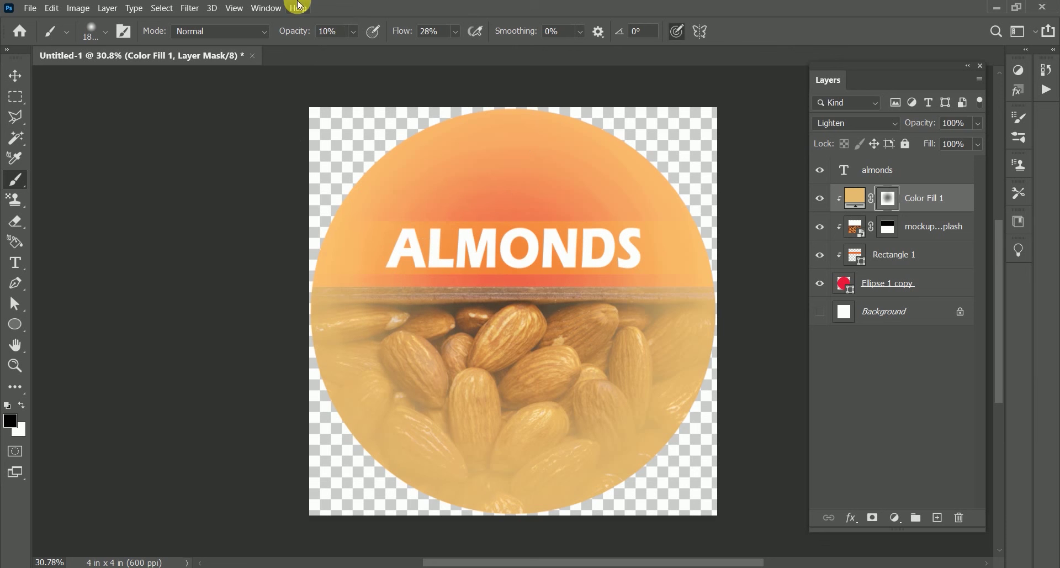
{"action": "left_click_drag", "start_coordinate": [306, 36], "coordinate": [317, 35]}
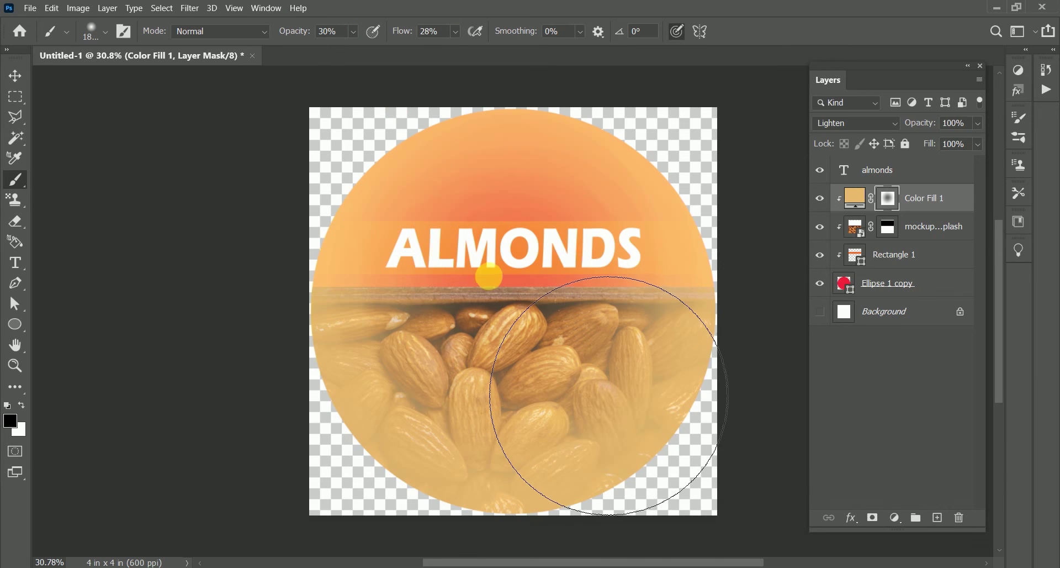
{"action": "key", "text": "bracketright"}
{"action": "key", "text": "bracketright"}
{"action": "key", "text": "bracketright"}
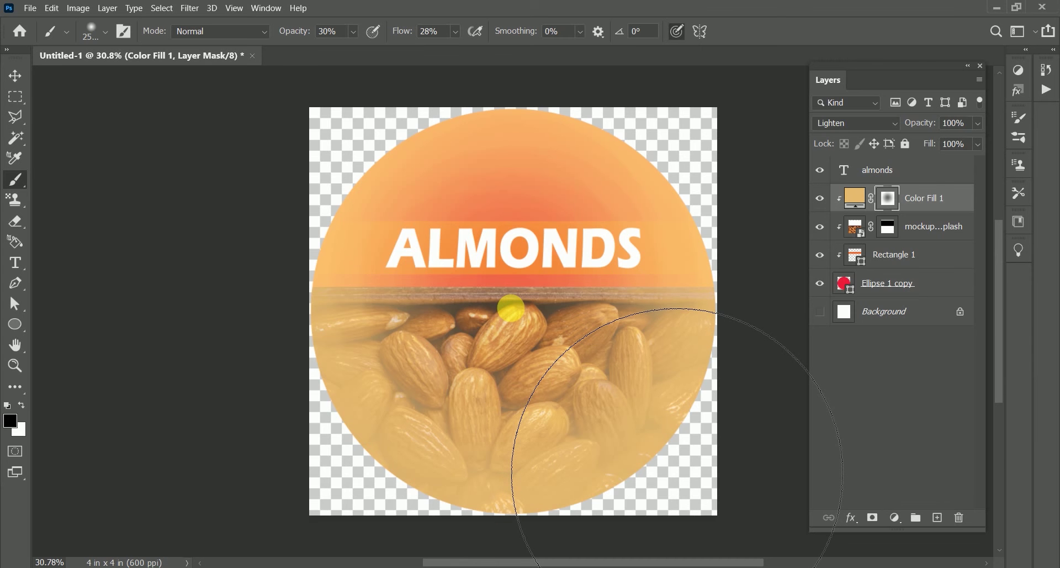
{"action": "left_click", "coordinate": [511, 308]}
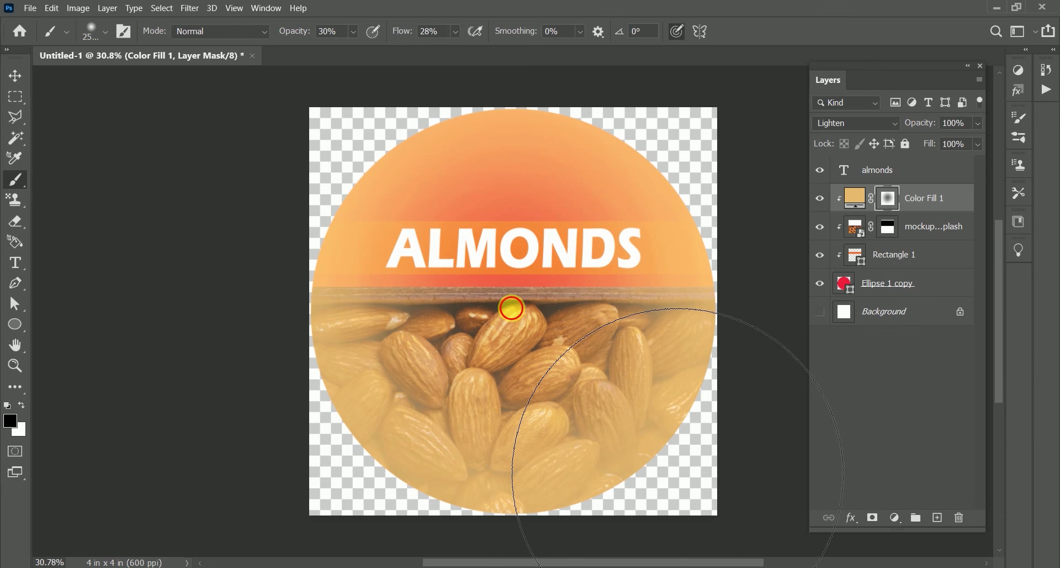
{"action": "left_click_drag", "start_coordinate": [511, 309], "coordinate": [505, 299]}
{"action": "left_click", "coordinate": [513, 300]}
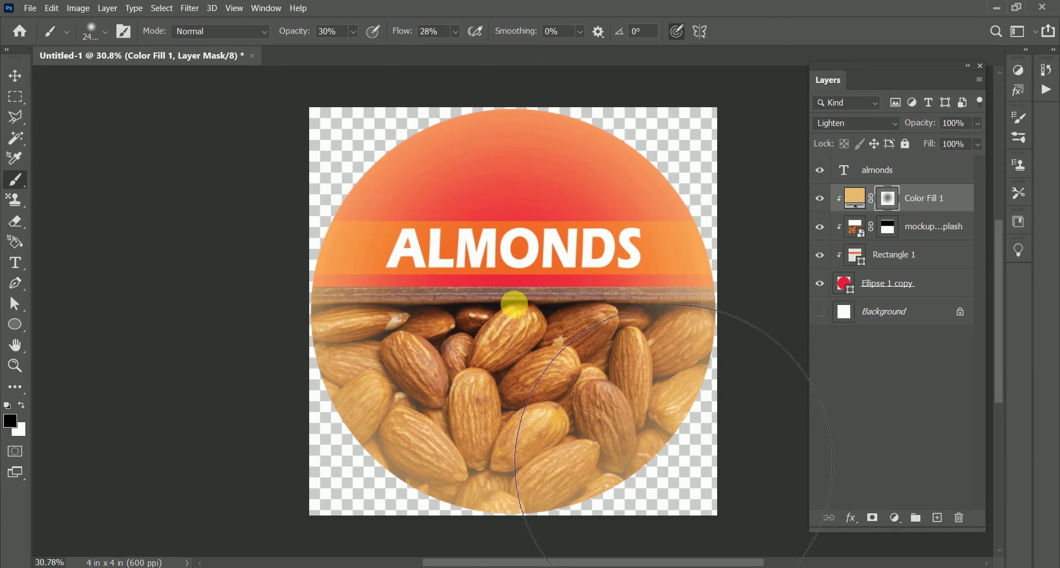
Readjust the brush size, then duplicate the fill as Color Fill 1 copy
{"action": "key", "text": "bracketleft"}
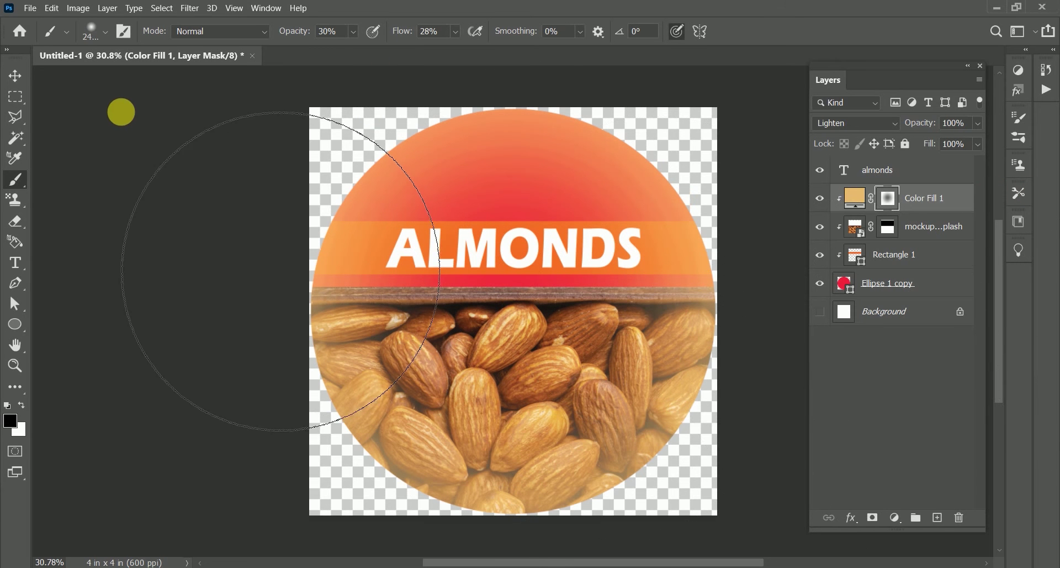
{"action": "key", "text": "bracketleft"}
{"action": "key", "text": "bracketleft"}
{"action": "key", "text": "bracketleft"}
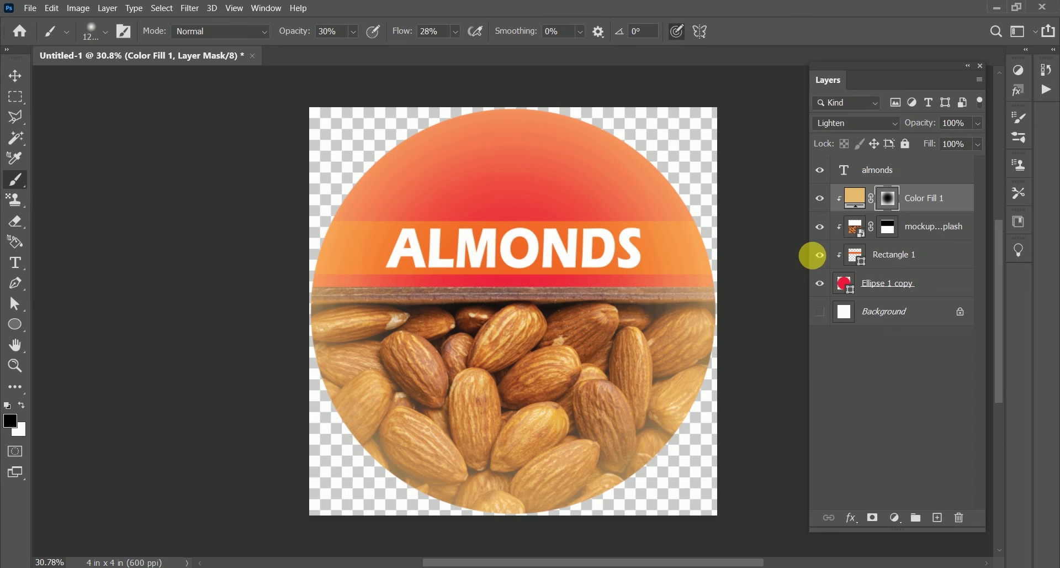
{"action": "key", "text": "bracketright"}
{"action": "key", "text": "bracketright"}
{"action": "key", "text": "bracketright"}
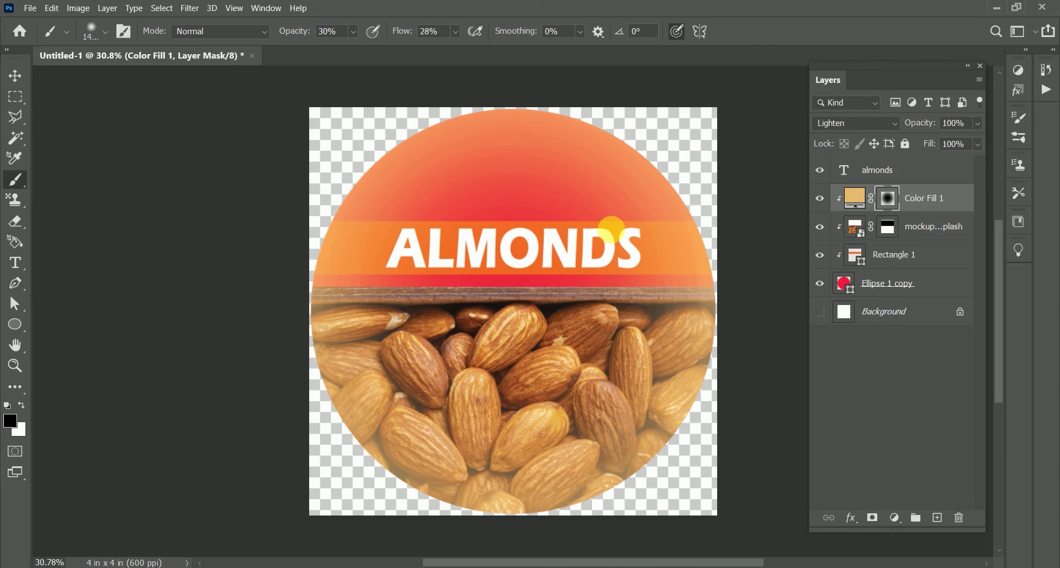
{"action": "key", "text": "bracketright"}
{"action": "key", "text": "bracketright"}
{"action": "key", "text": "bracketright"}
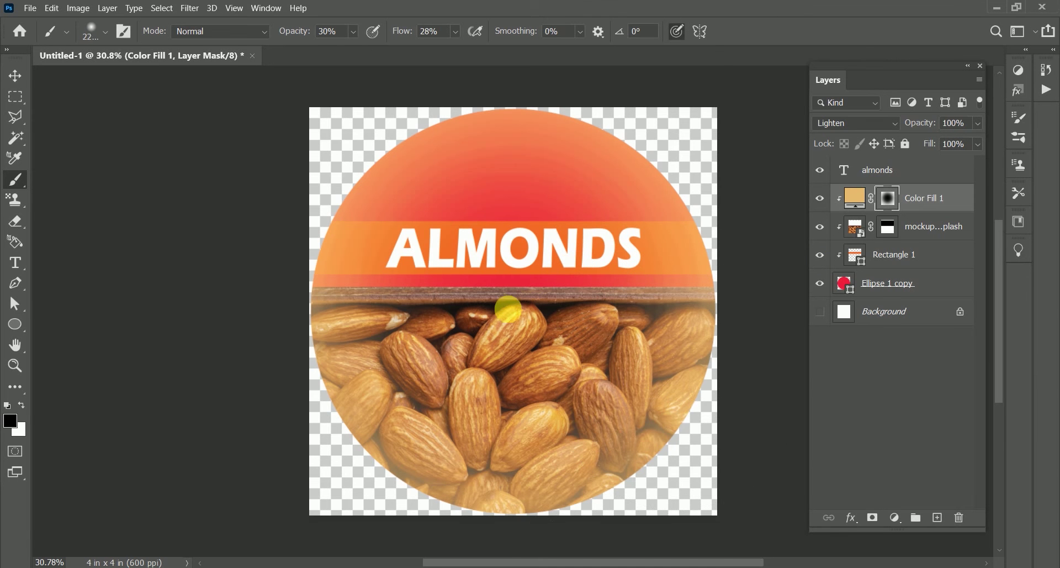
{"action": "key", "text": "bracketright"}
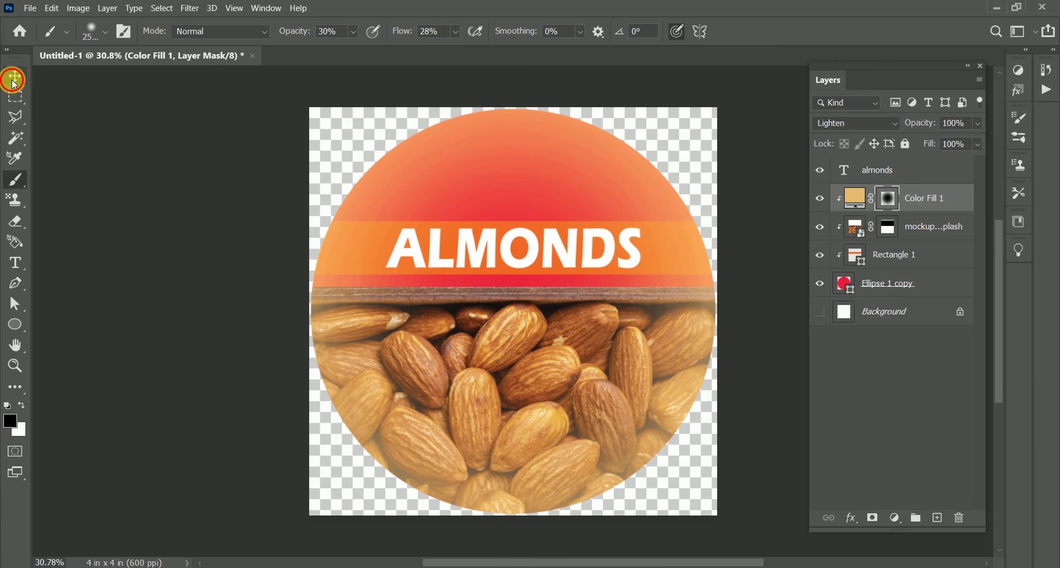
{"action": "left_click", "coordinate": [14, 80]}
{"action": "key", "text": "ctrl+j"}
Clip Color Fill 1 copy to the layer below it
{"action": "key", "text": "ctrl+alt+g"}
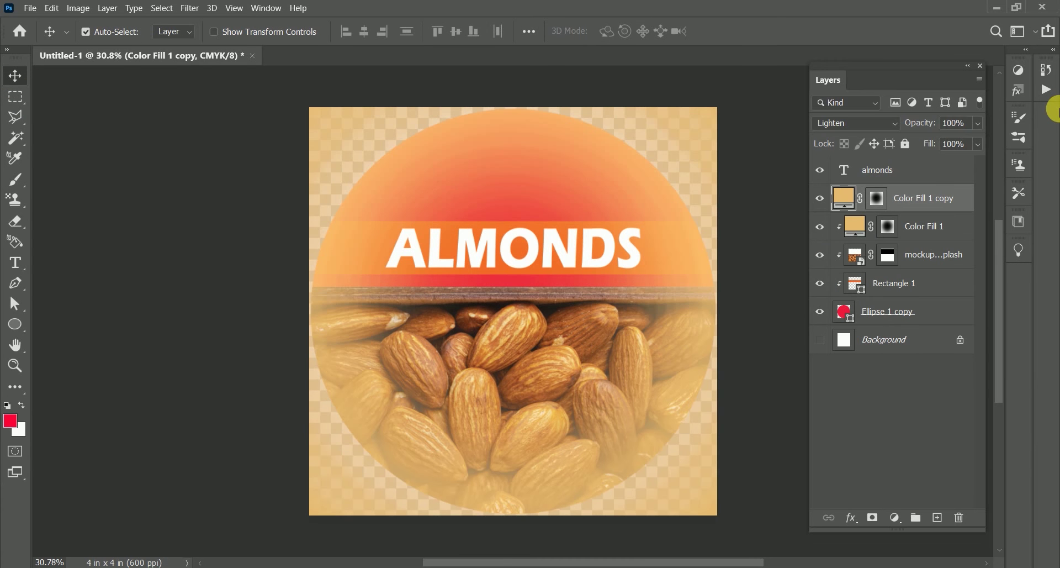
{"action": "left_click", "coordinate": [907, 215], "text": "alt"}
{"action": "left_click", "coordinate": [906, 214], "text": "alt"}
{"action": "left_click", "coordinate": [920, 216], "text": "alt"}
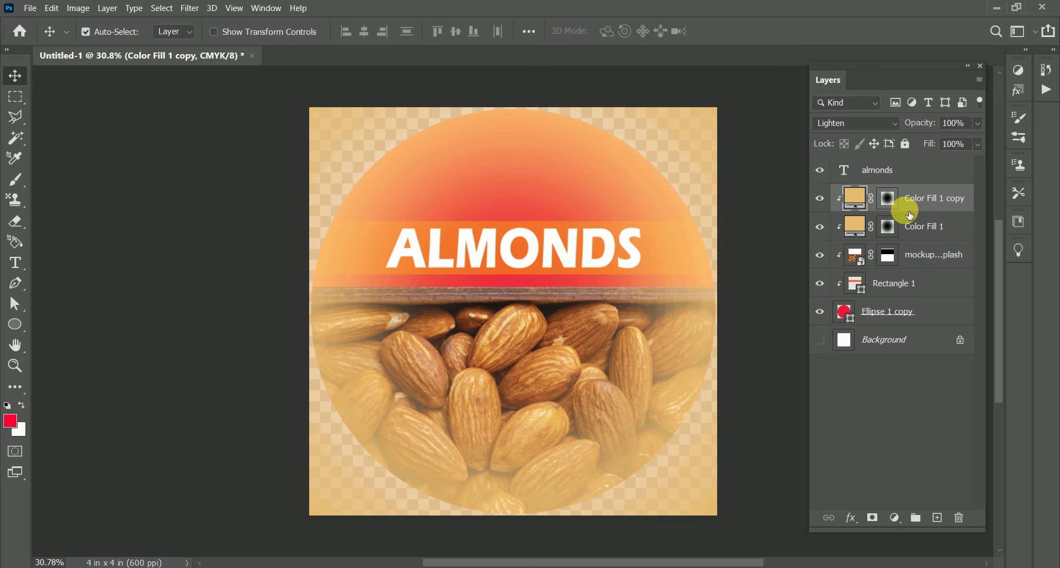
{"action": "left_click_drag", "start_coordinate": [887, 210], "coordinate": [894, 217]}
{"action": "double_click", "coordinate": [895, 219]}
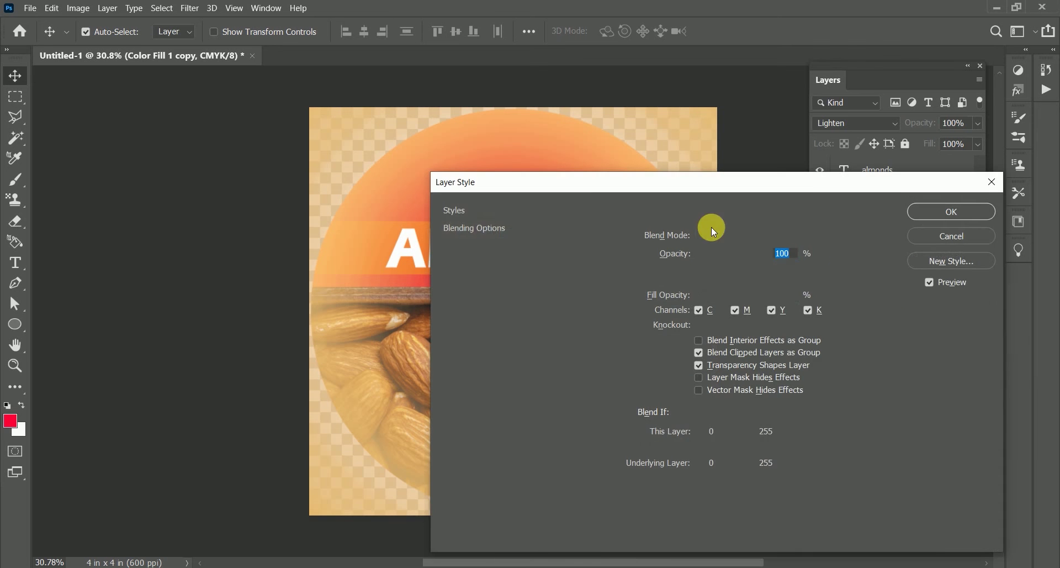
{"action": "left_click", "coordinate": [994, 184]}
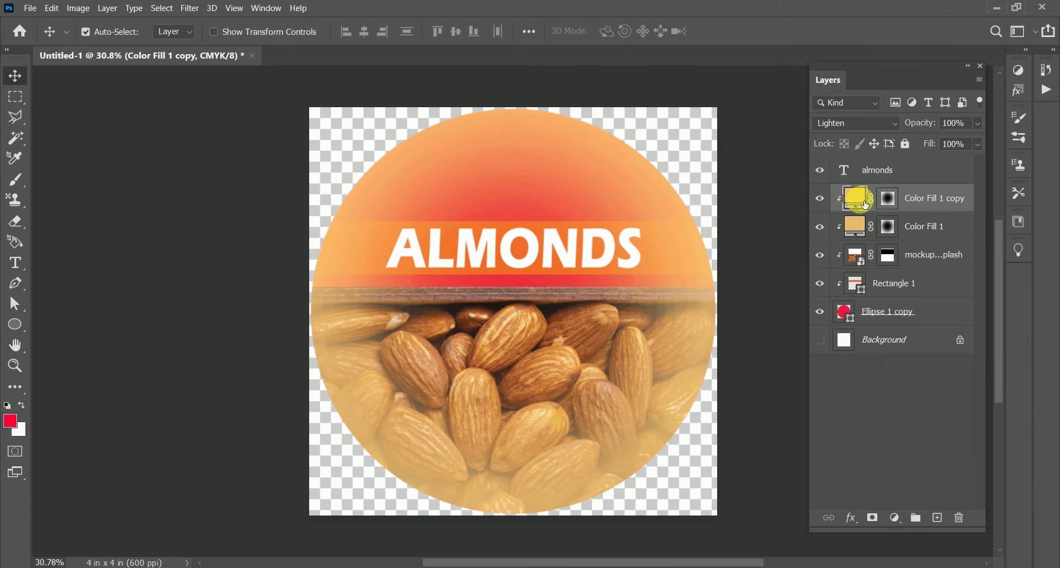
Change Color Fill 1 copy's colour to bright green #5df800
{"action": "double_click", "coordinate": [860, 197]}
{"action": "left_click", "coordinate": [528, 204]}
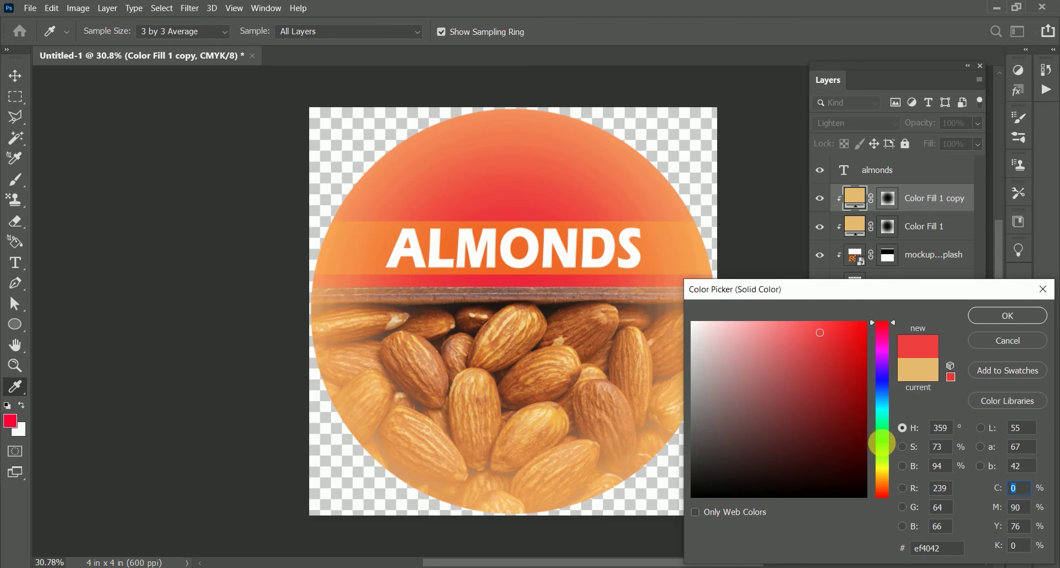
{"action": "left_click", "coordinate": [885, 463]}
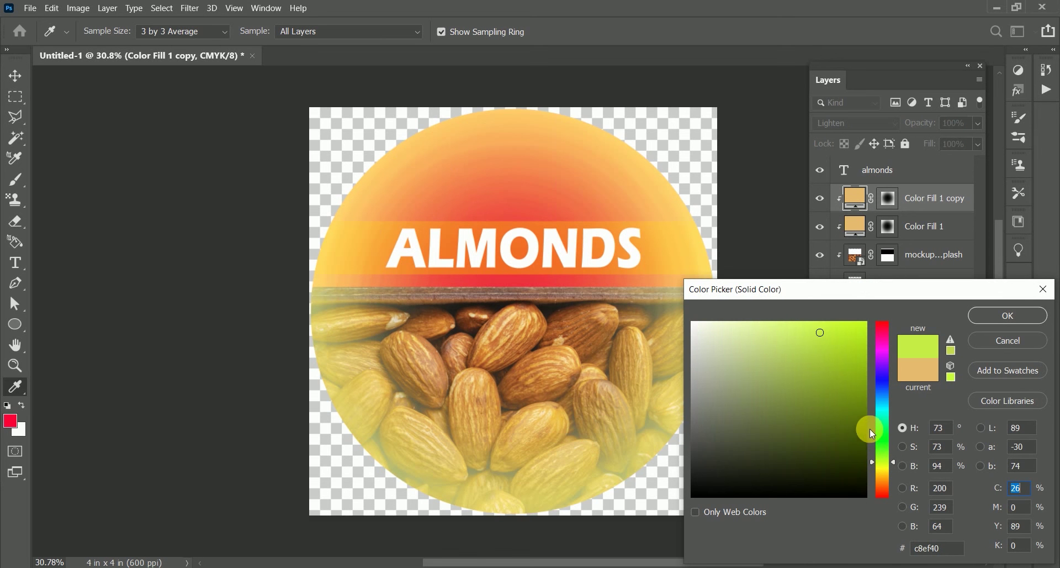
{"action": "left_click", "coordinate": [865, 325]}
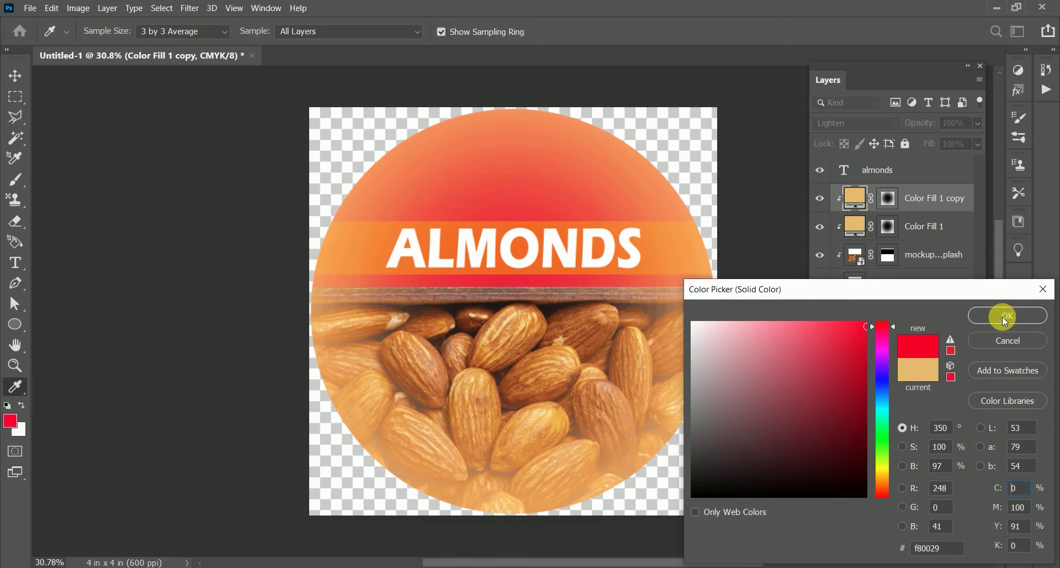
{"action": "left_click", "coordinate": [885, 449]}
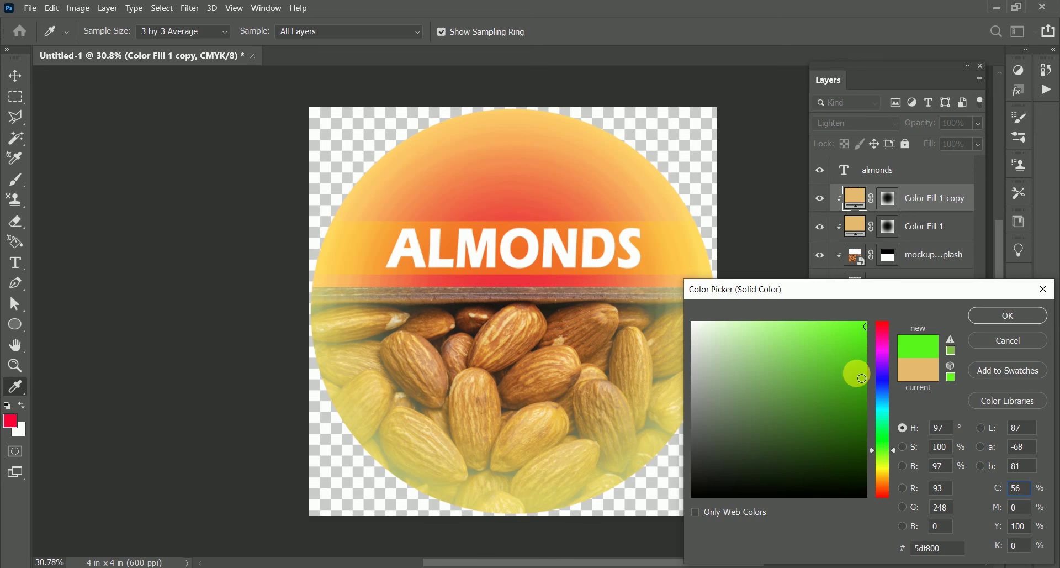
{"action": "left_click", "coordinate": [991, 317]}
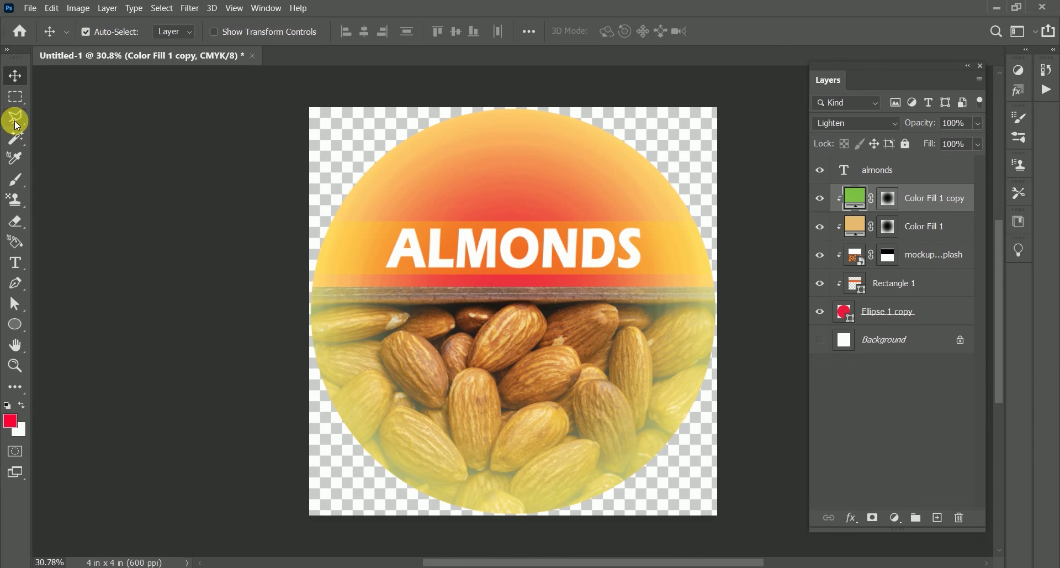
Set the green fill's blend mode to Subtract and target its layer mask
{"action": "left_click", "coordinate": [855, 122]}
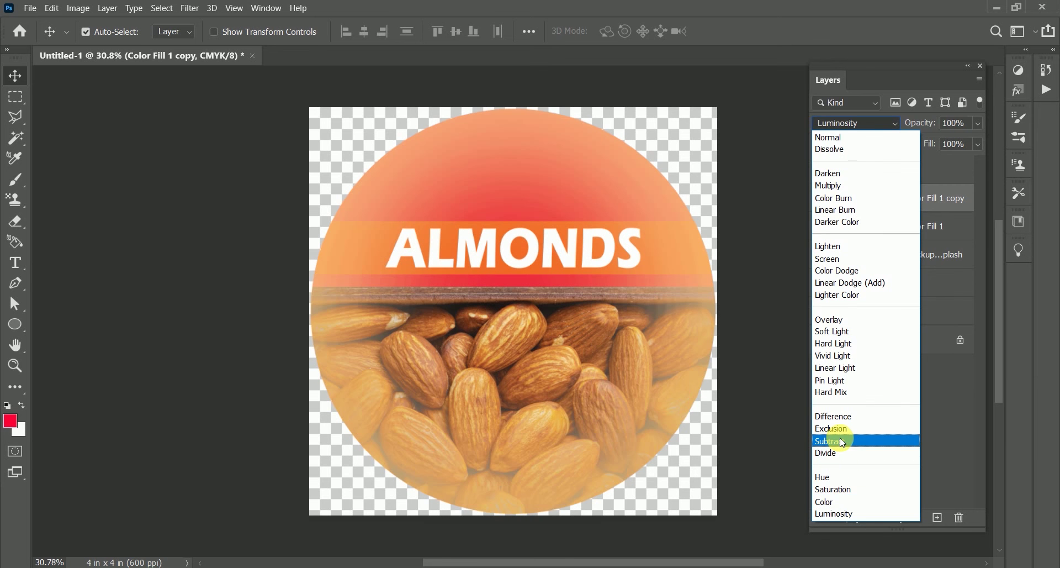
{"action": "left_click", "coordinate": [840, 437]}
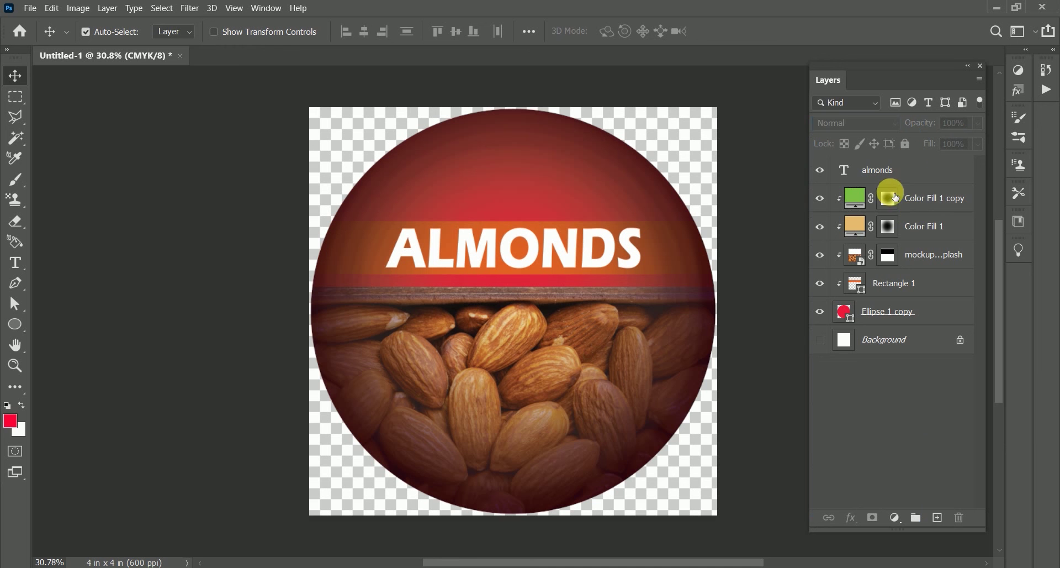
{"action": "left_click", "coordinate": [886, 199]}
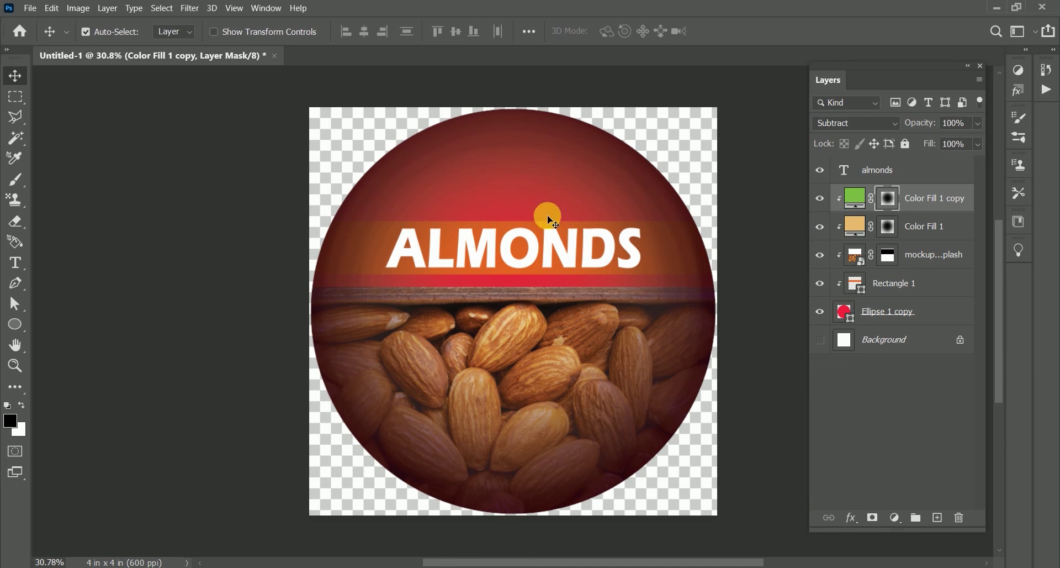
Paint the mask with a soft brush over the almonds to ease the dark tint
{"action": "left_click", "coordinate": [14, 180]}
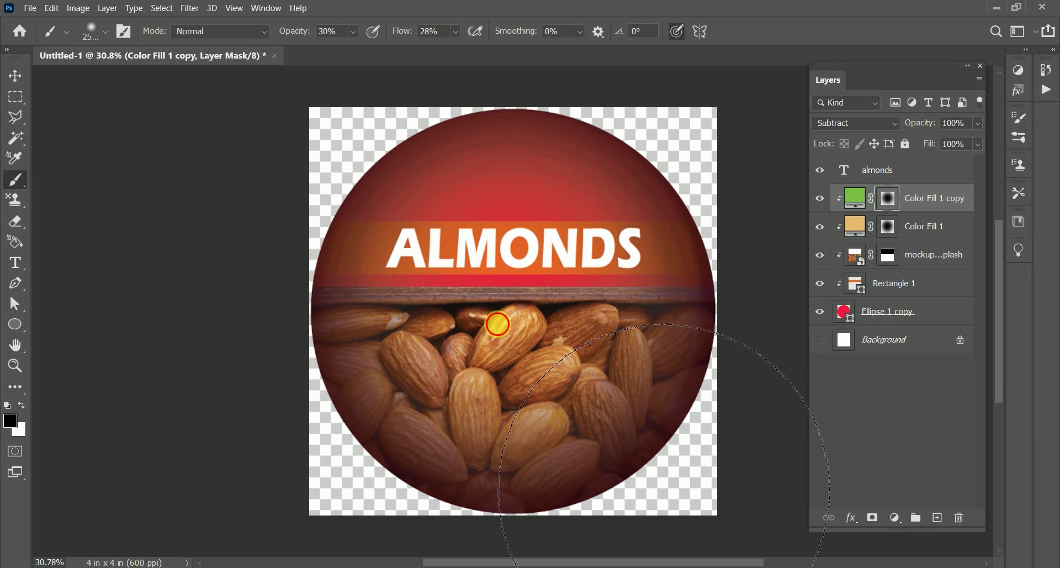
{"action": "left_click", "coordinate": [497, 301]}
{"action": "left_click", "coordinate": [515, 311]}
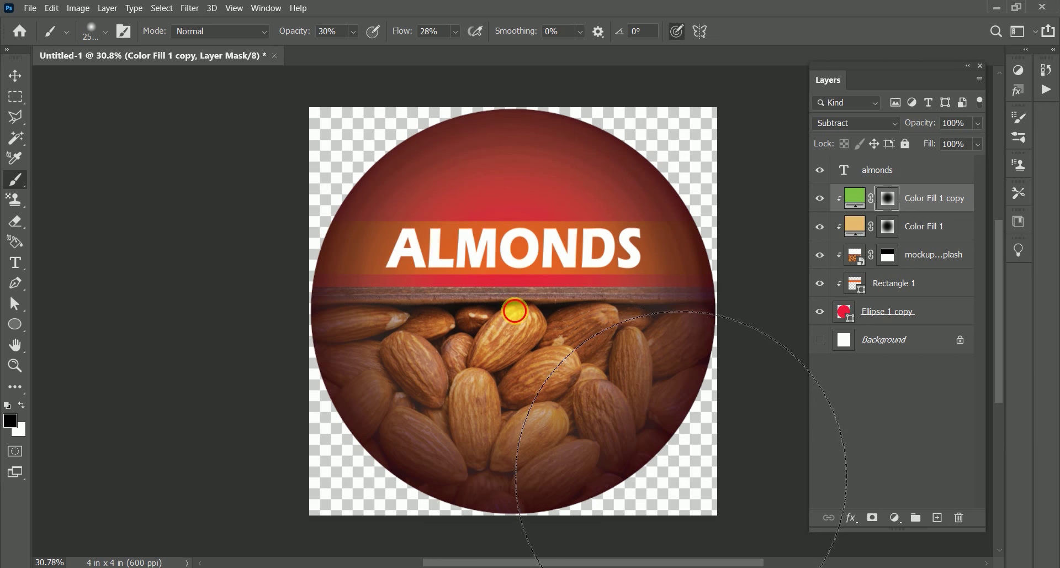
{"action": "left_click", "coordinate": [473, 302]}
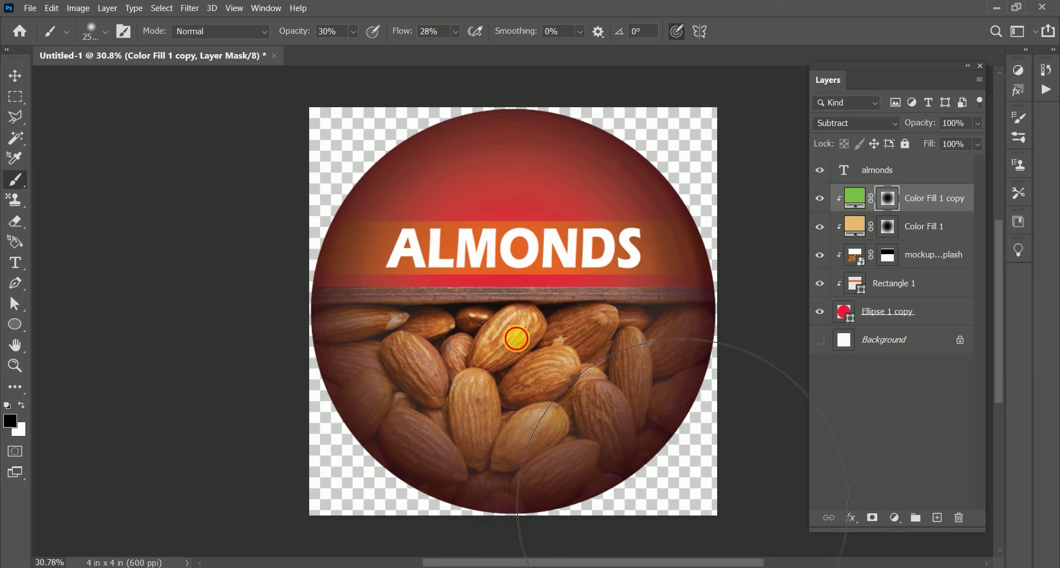
{"action": "mouse_move", "coordinate": [517, 335]}
{"action": "left_mouse_down"}
{"action": "mouse_move", "coordinate": [525, 289]}
{"action": "mouse_move", "coordinate": [501, 301]}
{"action": "left_mouse_up"}
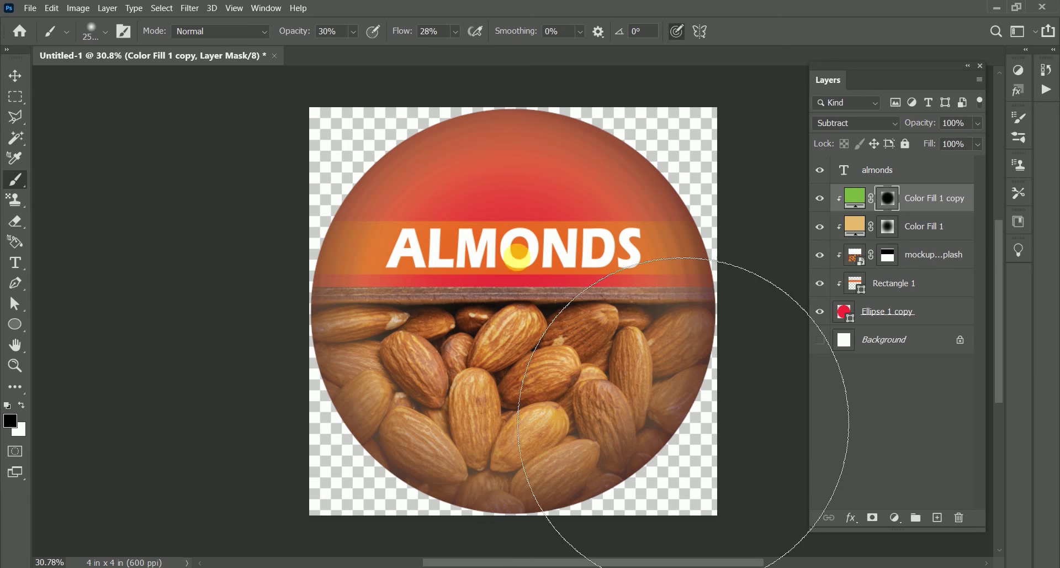
Draw a red three-point pen shape triangle above the right end of the ALMONDS banner
{"action": "left_click", "coordinate": [15, 76]}
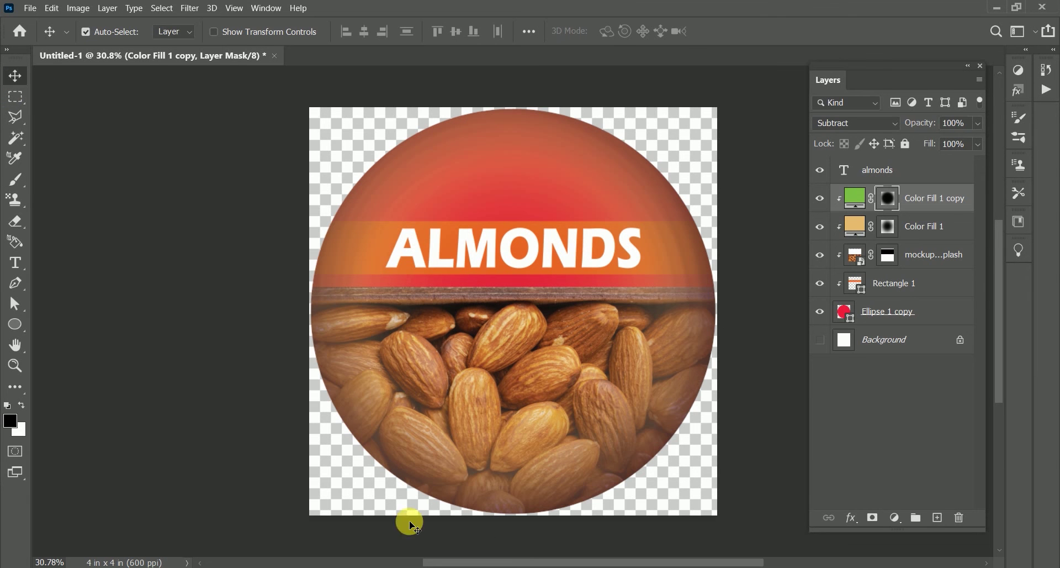
{"action": "key", "text": "ctrl+shift+alt+n"}
{"action": "left_click", "coordinate": [15, 283]}
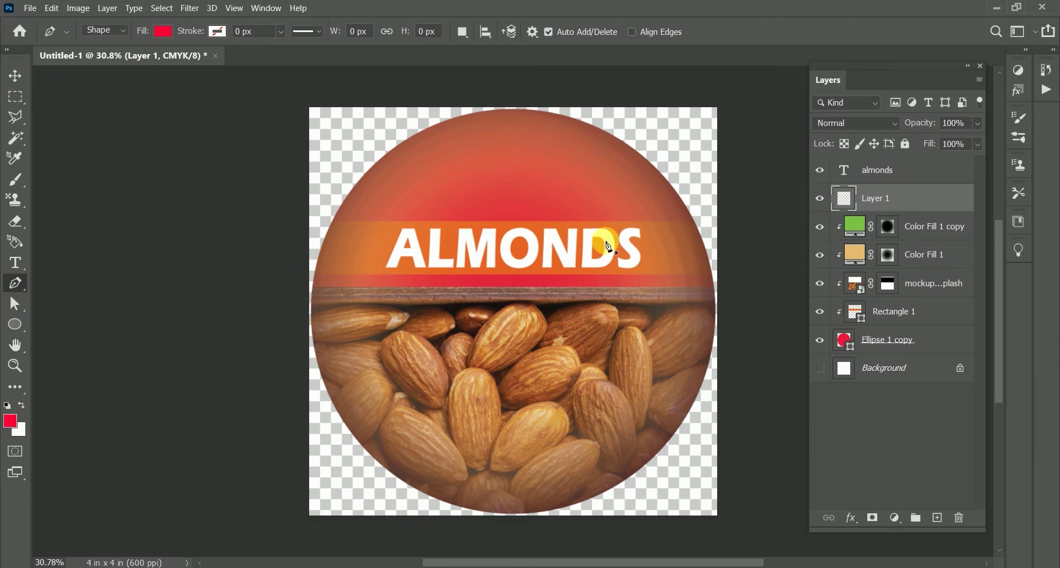
{"action": "left_click", "coordinate": [593, 217]}
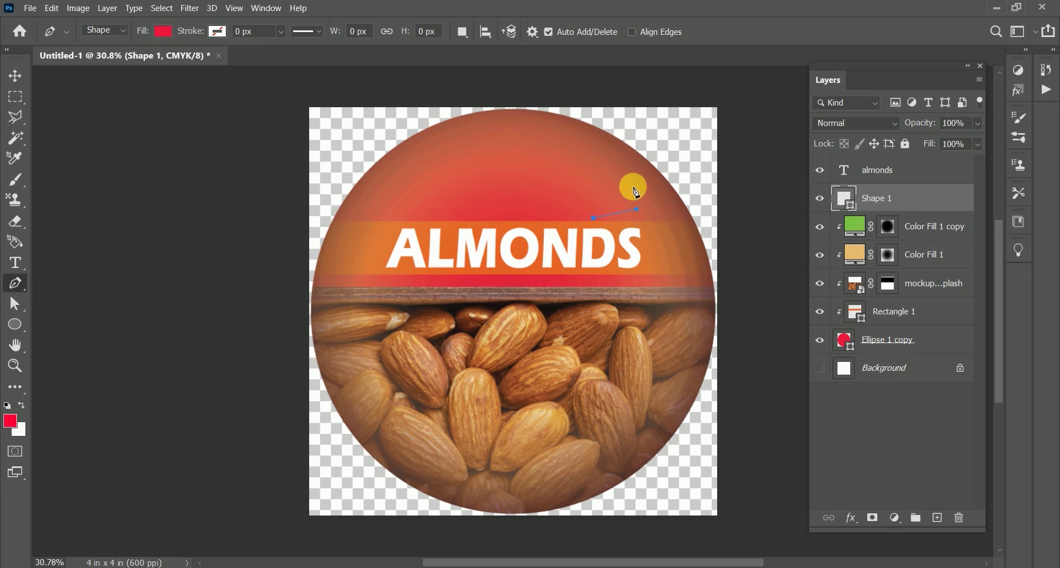
{"action": "left_click", "coordinate": [593, 218]}
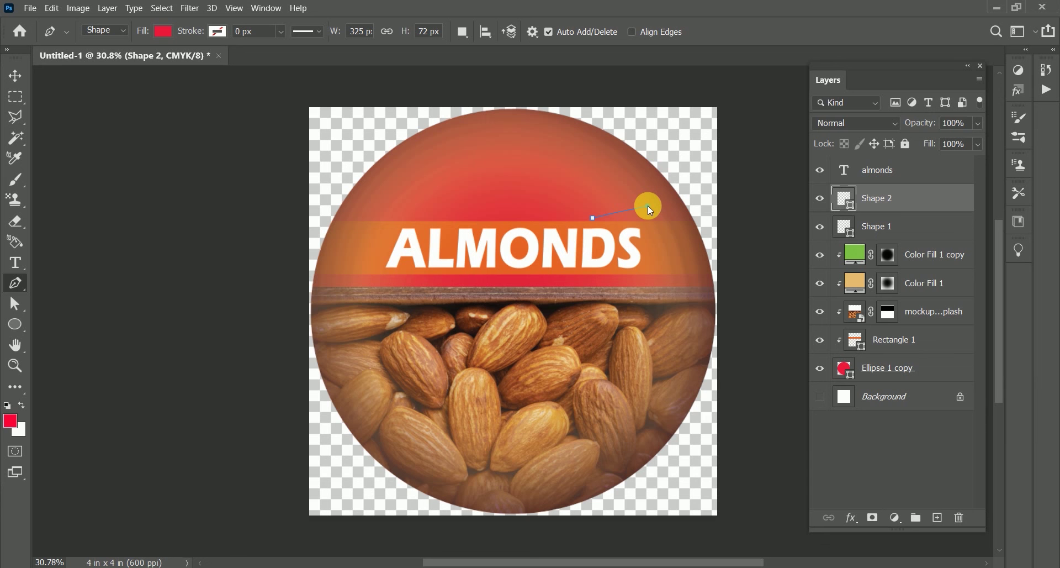
{"action": "left_click", "coordinate": [648, 206]}
{"action": "left_click", "coordinate": [634, 185]}
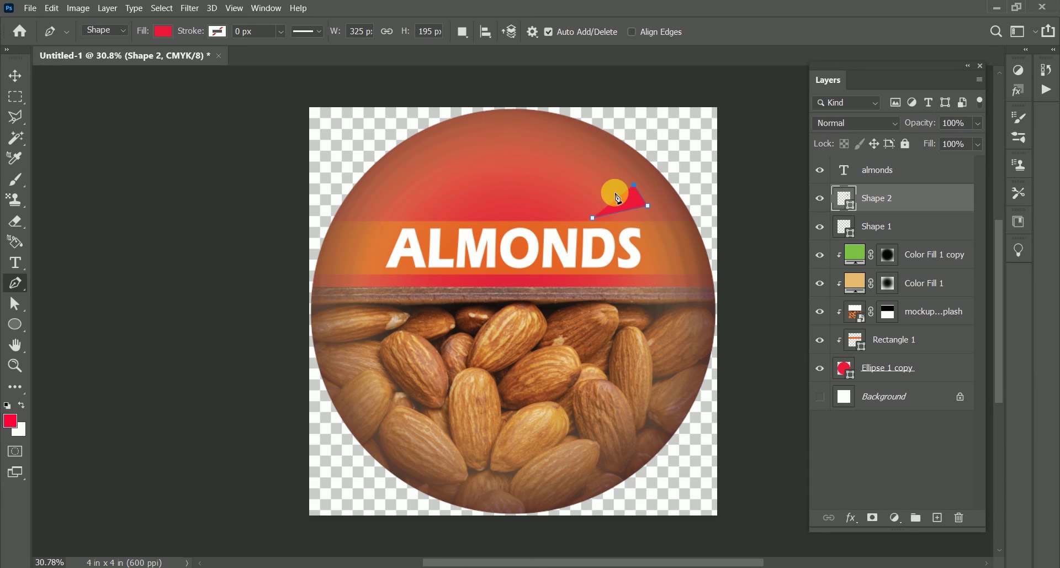
{"action": "left_click", "coordinate": [594, 220]}
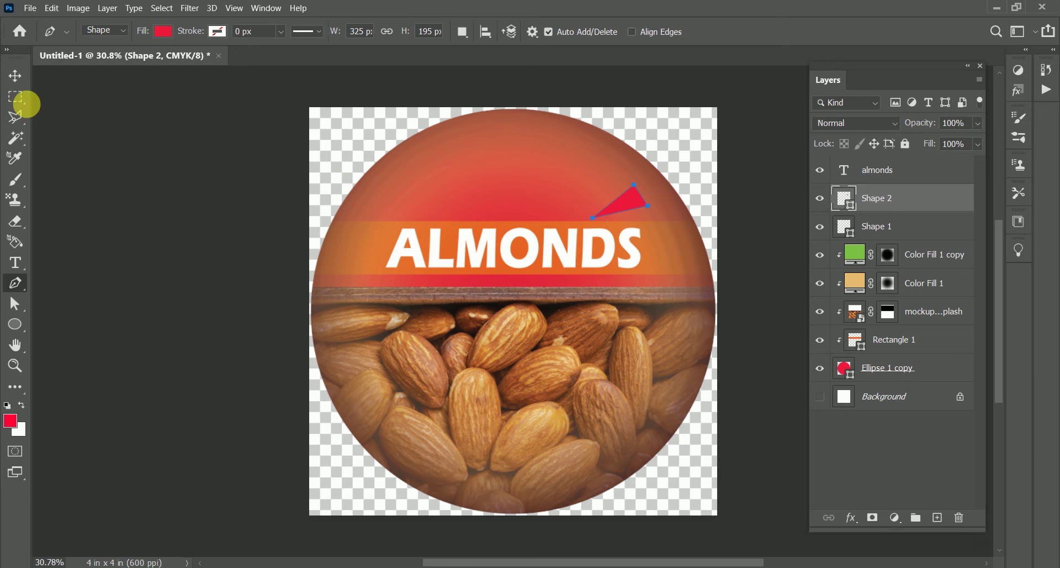
{"action": "left_click", "coordinate": [15, 77]}
{"action": "left_click", "coordinate": [941, 200]}
Warp Shape 2's top-right corner down into a curved swoosh and commit it
{"action": "key", "text": "ctrl+t"}
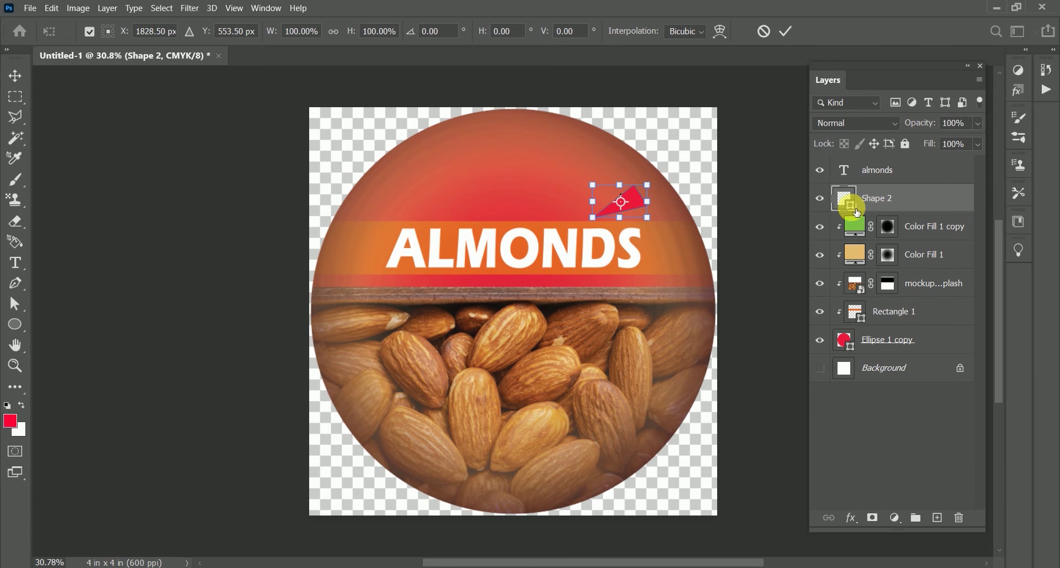
{"action": "right_click", "coordinate": [636, 193]}
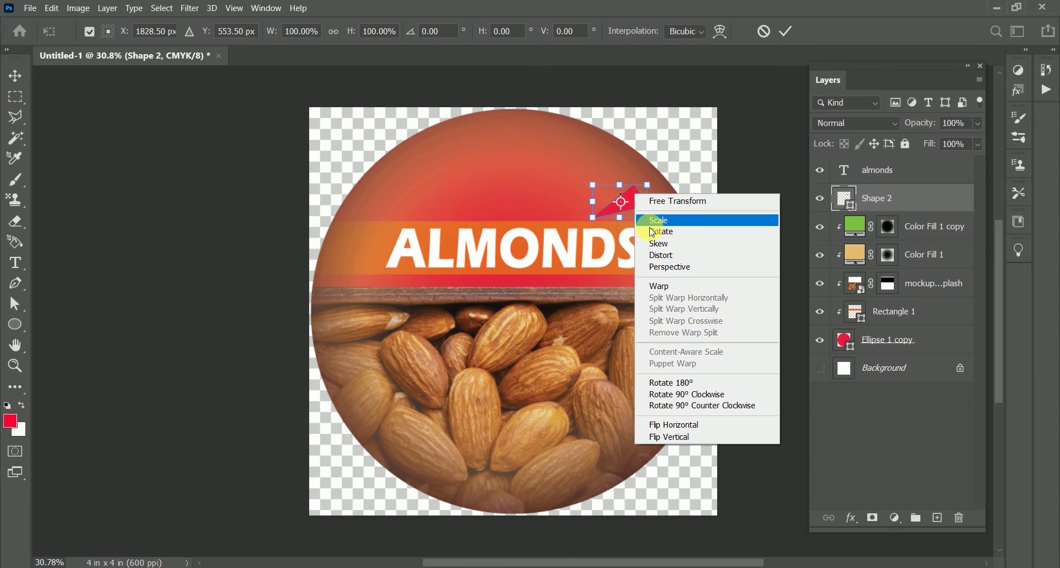
{"action": "left_click", "coordinate": [665, 284]}
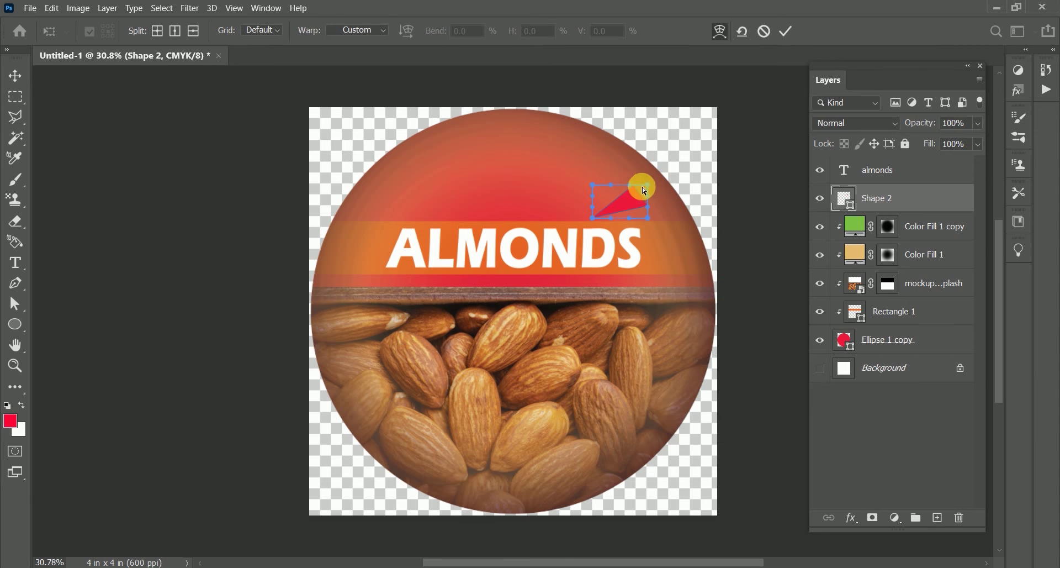
{"action": "left_click_drag", "start_coordinate": [651, 190], "coordinate": [639, 214]}
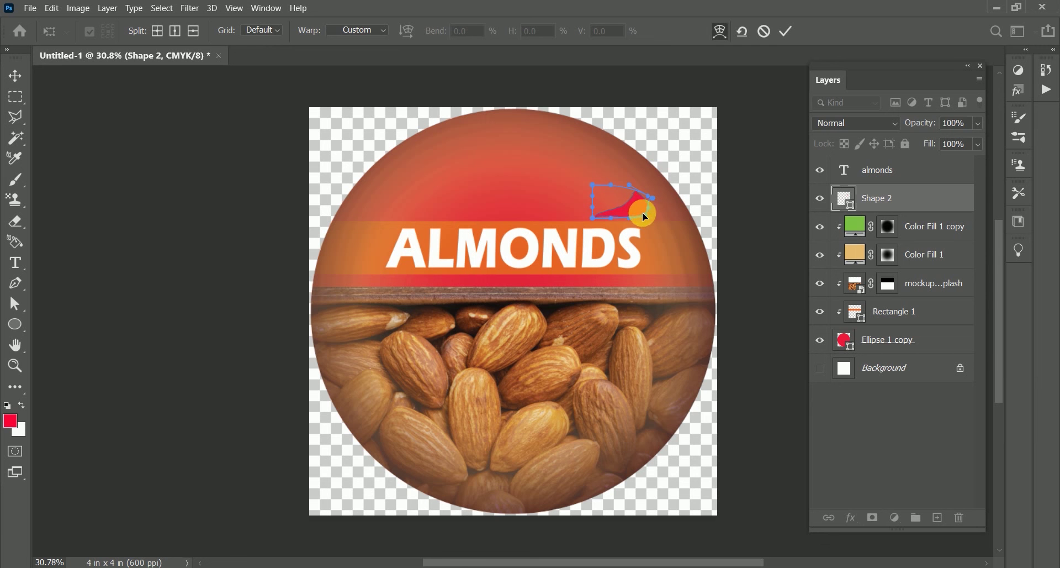
{"action": "key", "text": "Return"}
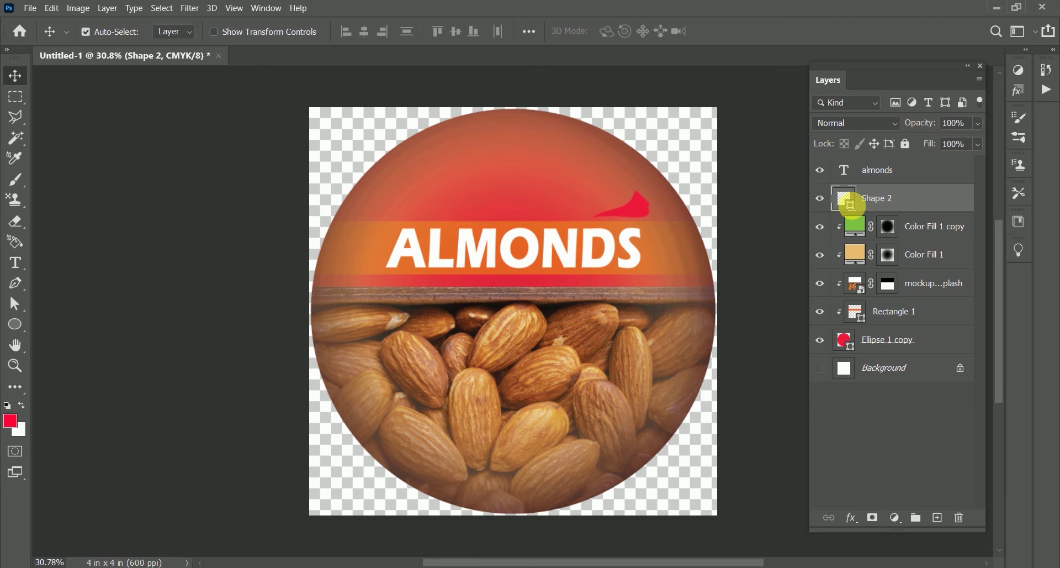
Recolour the Shape 2 swoosh to near-white #fff5f7
{"action": "double_click", "coordinate": [851, 201]}
{"action": "left_click_drag", "start_coordinate": [748, 343], "coordinate": [699, 309]}
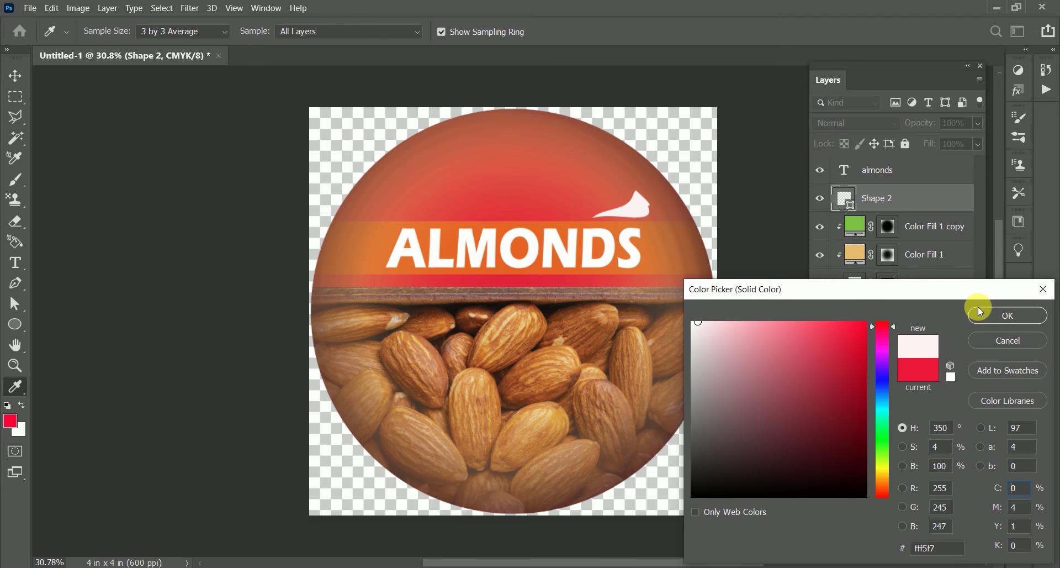
{"action": "left_click", "coordinate": [1019, 318]}
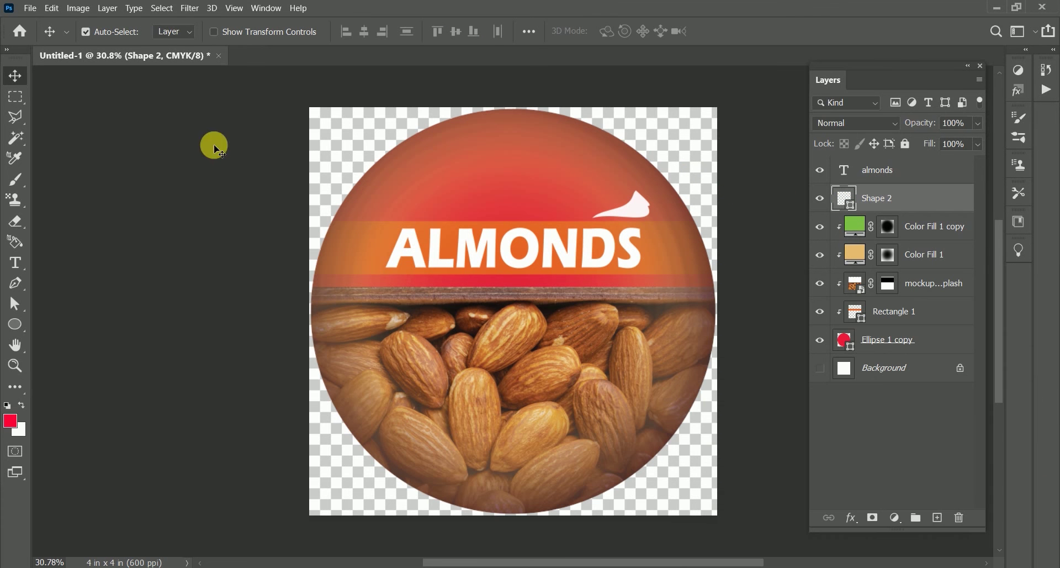
Place the white swoosh at the top right of ALMONDS, rotated -5.3°
{"action": "left_click_drag", "start_coordinate": [645, 214], "coordinate": [669, 231]}
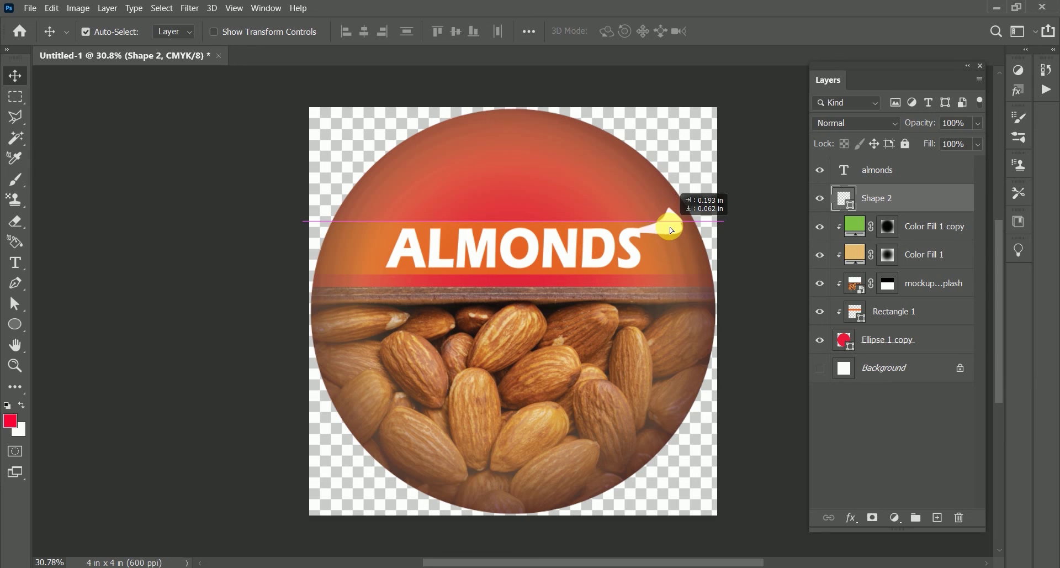
{"action": "left_click_drag", "start_coordinate": [668, 231], "coordinate": [684, 234]}
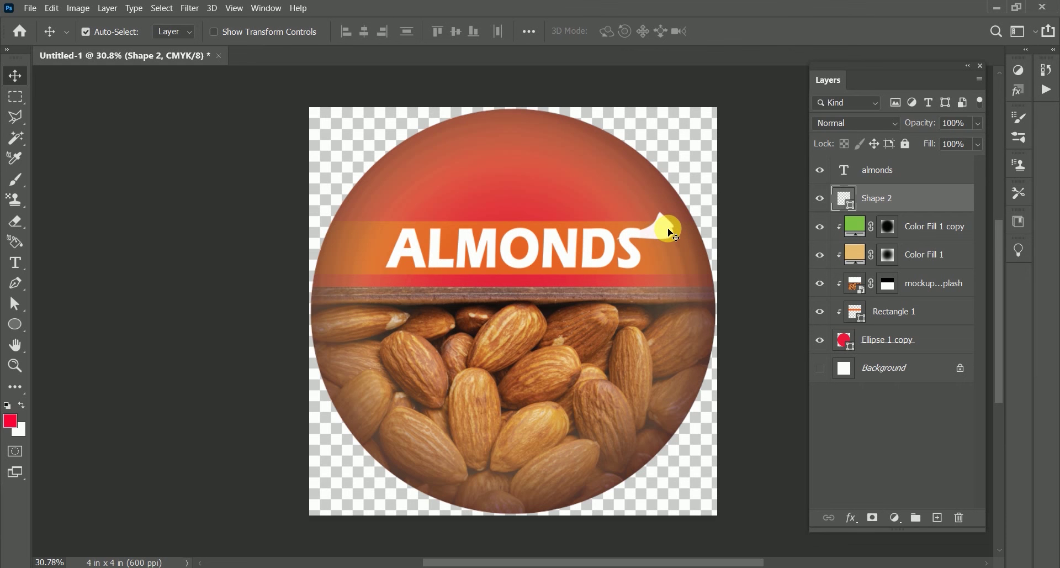
{"action": "left_click_drag", "start_coordinate": [653, 237], "coordinate": [657, 231]}
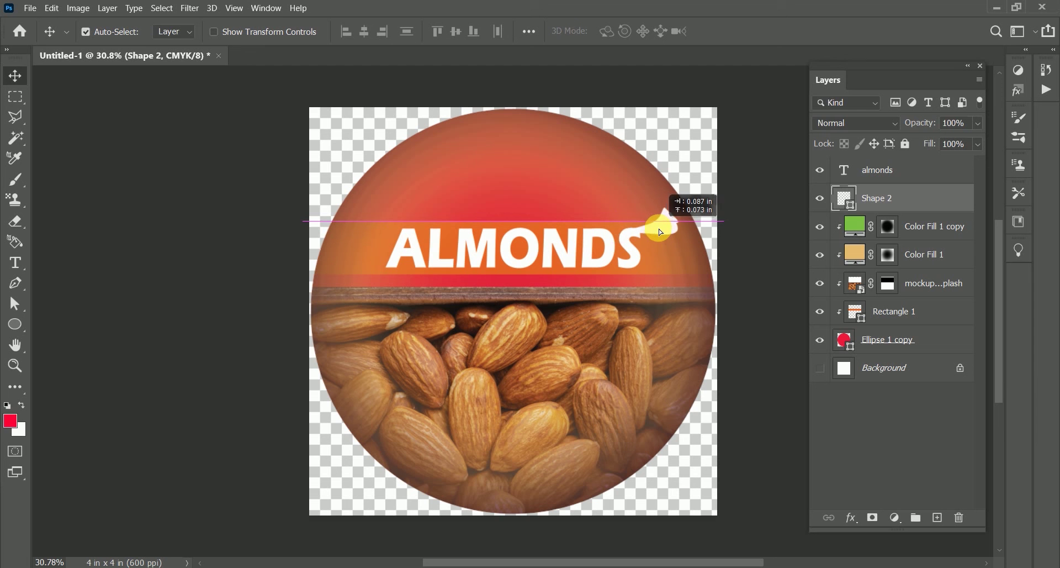
{"action": "left_click_drag", "start_coordinate": [657, 231], "coordinate": [661, 232]}
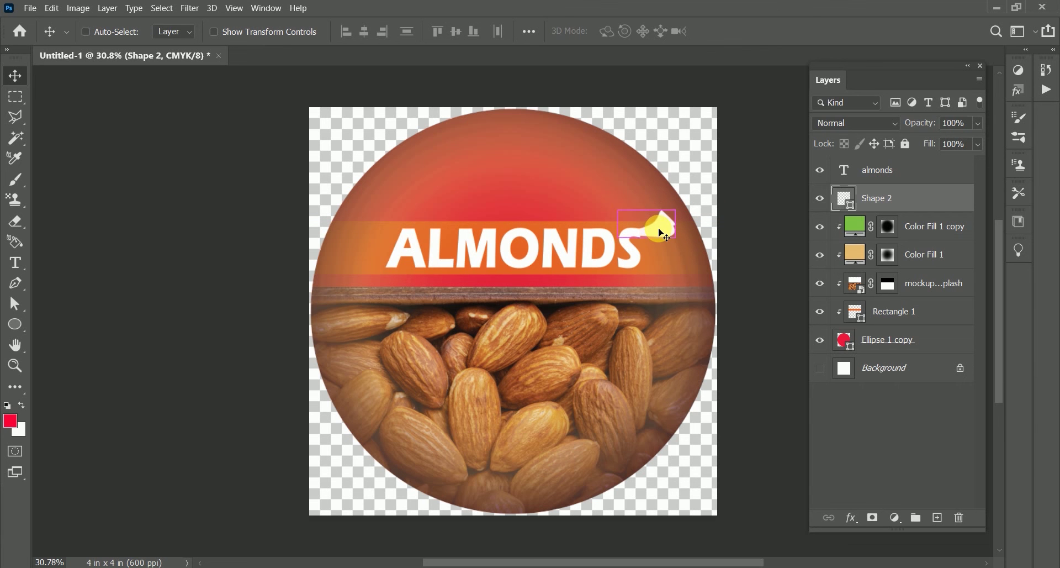
{"action": "key", "text": "ctrl+t"}
{"action": "left_click_drag", "start_coordinate": [690, 244], "coordinate": [695, 245]}
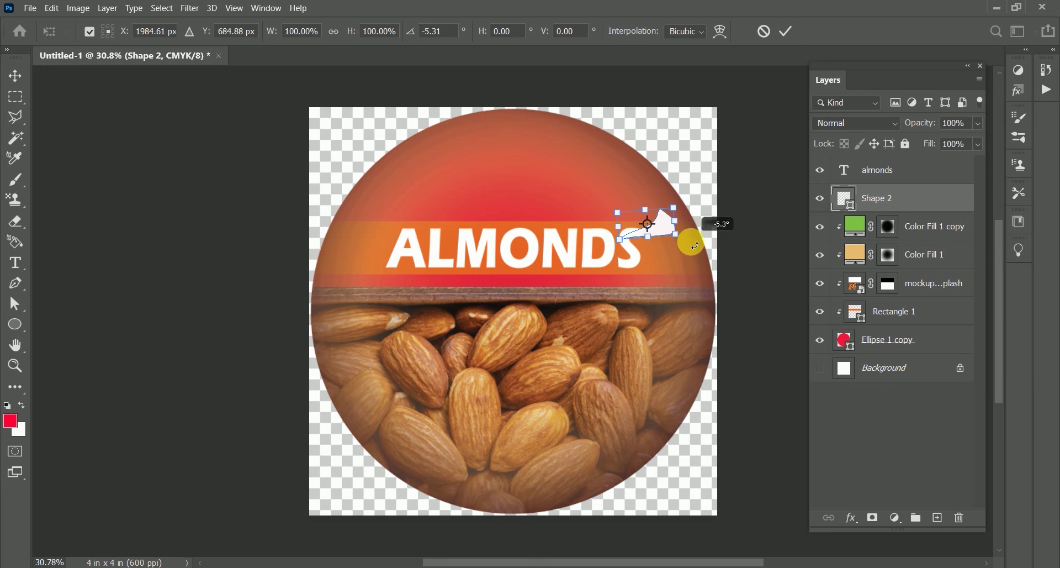
{"action": "double_click", "coordinate": [663, 235]}
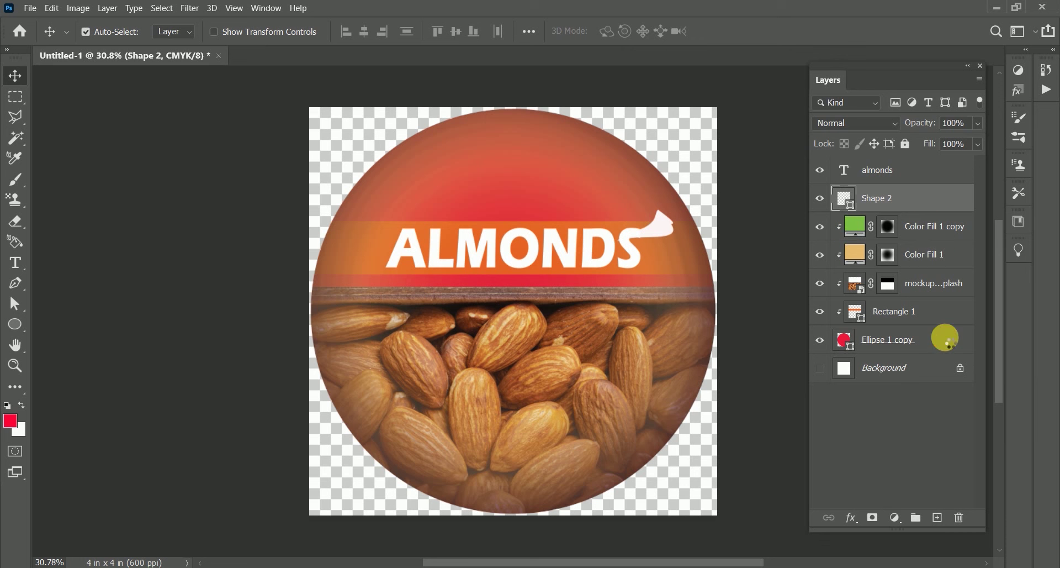
Give Ellipse 1 copy a 51 px white stroke and outer glow, then select all label layers
{"action": "left_click", "coordinate": [950, 342]}
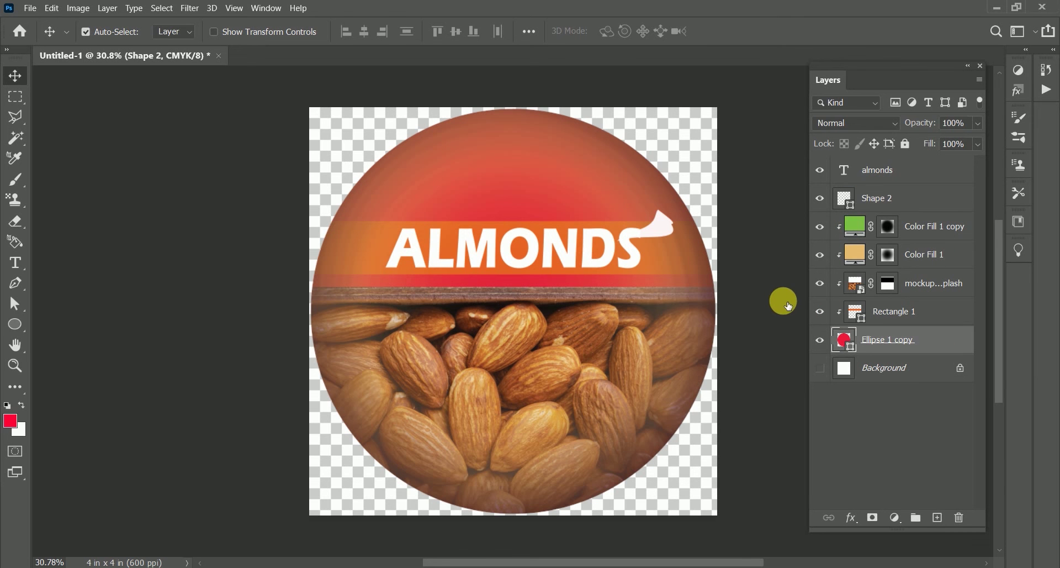
{"action": "double_click", "coordinate": [942, 342]}
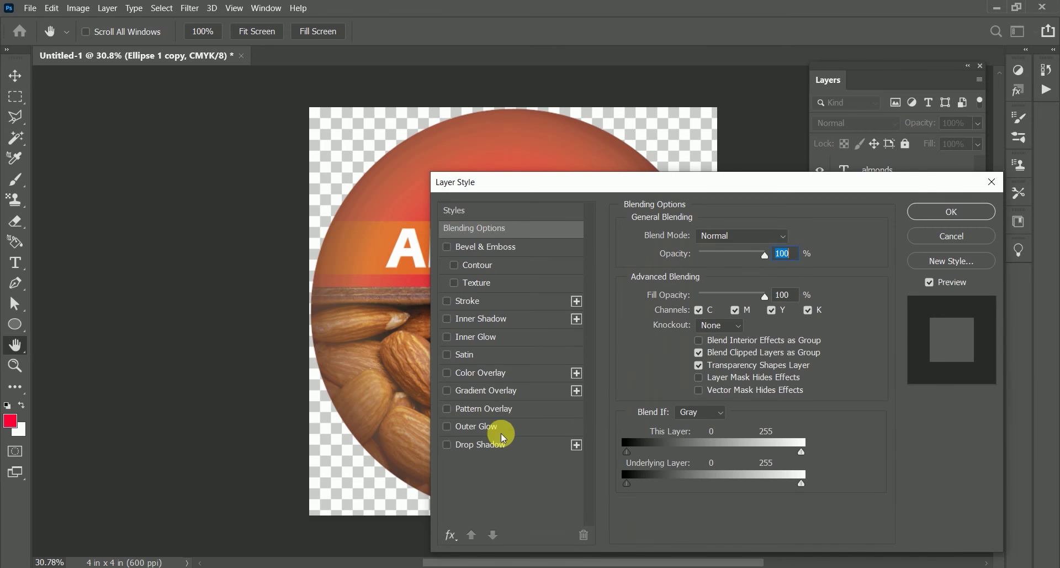
{"action": "left_click", "coordinate": [476, 425]}
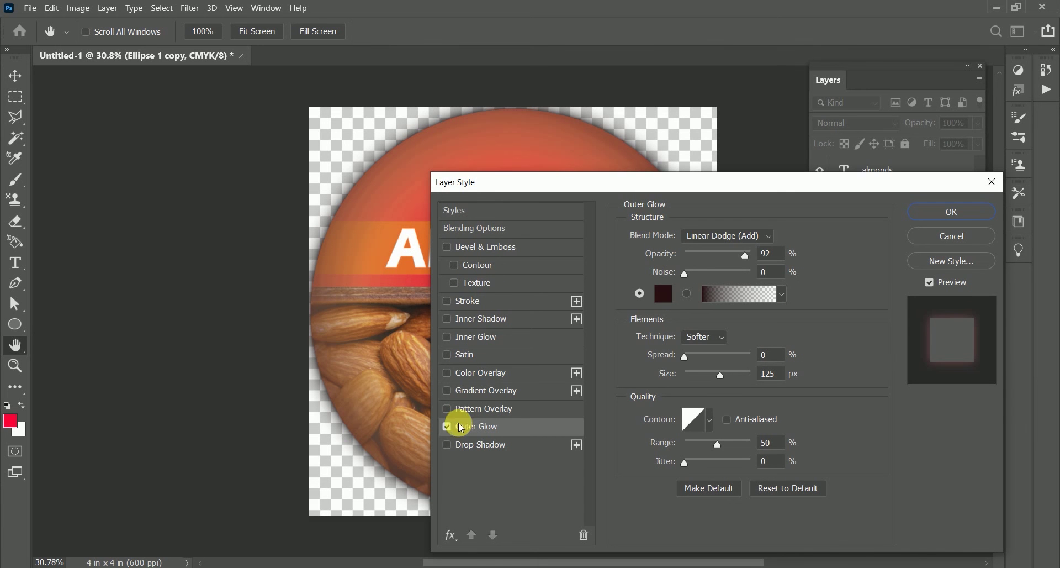
{"action": "left_click", "coordinate": [464, 300]}
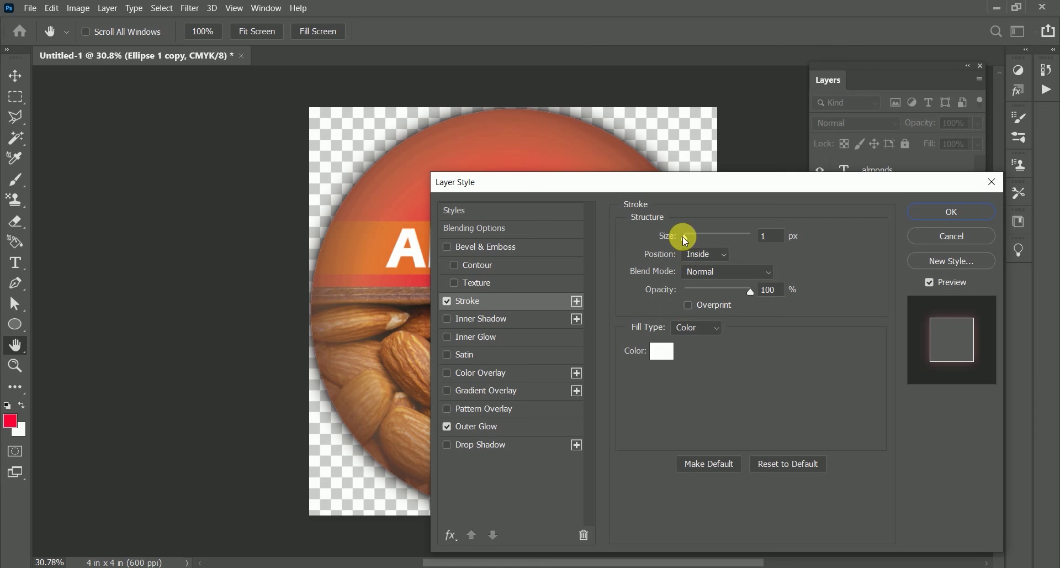
{"action": "left_click_drag", "start_coordinate": [692, 236], "coordinate": [701, 236]}
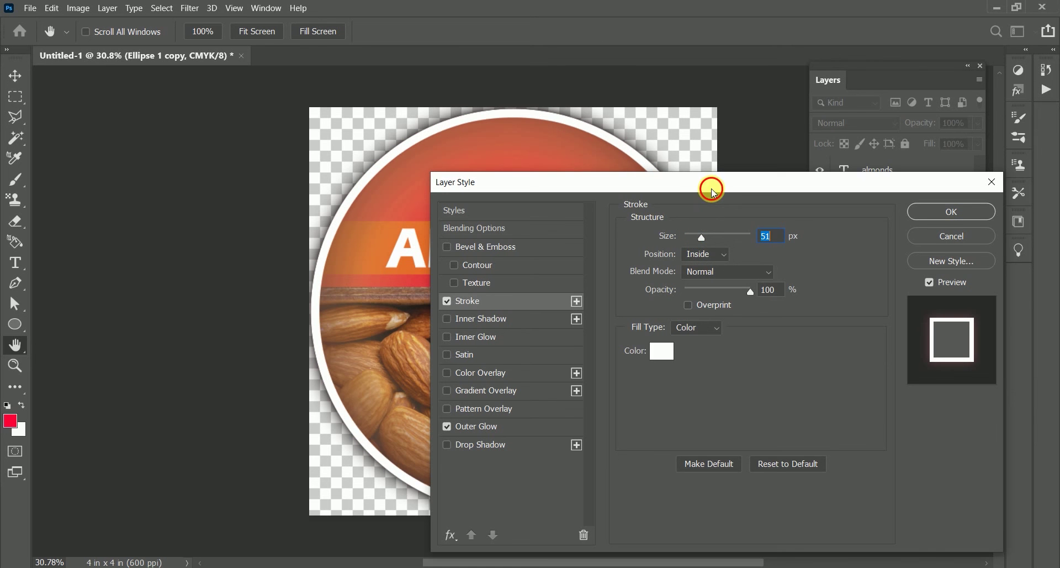
{"action": "mouse_move", "coordinate": [712, 187]}
{"action": "left_mouse_down"}
{"action": "mouse_move", "coordinate": [758, 504]}
{"action": "mouse_move", "coordinate": [862, 364]}
{"action": "left_mouse_up"}
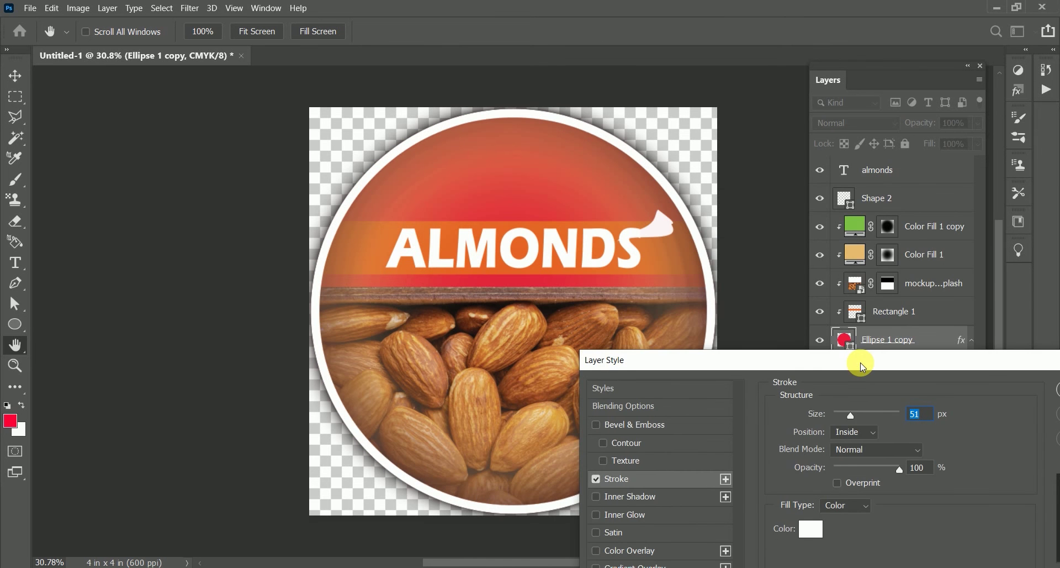
{"action": "left_click_drag", "start_coordinate": [848, 416], "coordinate": [851, 416]}
{"action": "left_click_drag", "start_coordinate": [1008, 370], "coordinate": [799, 316]}
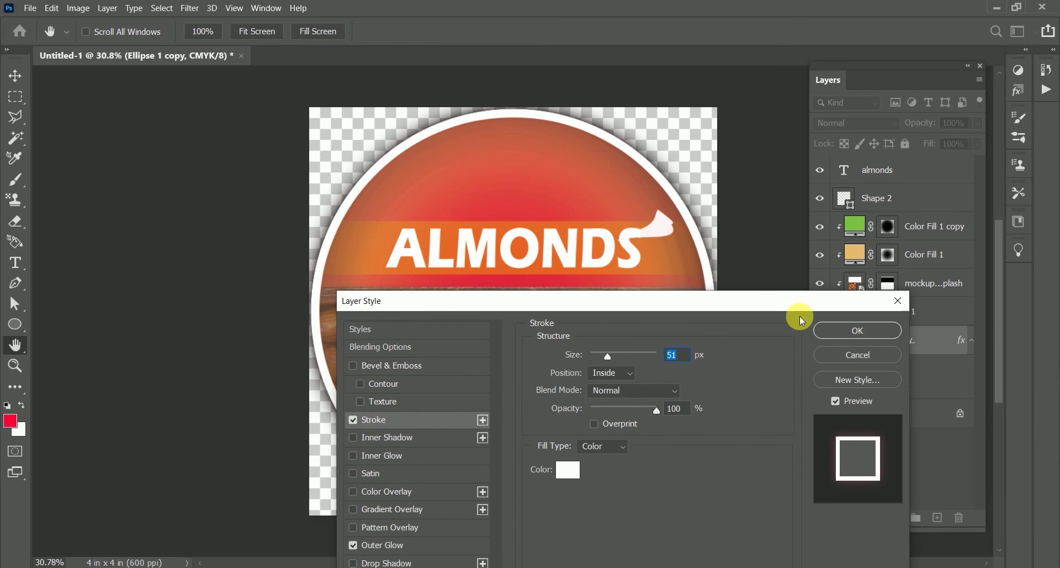
{"action": "left_click", "coordinate": [879, 338]}
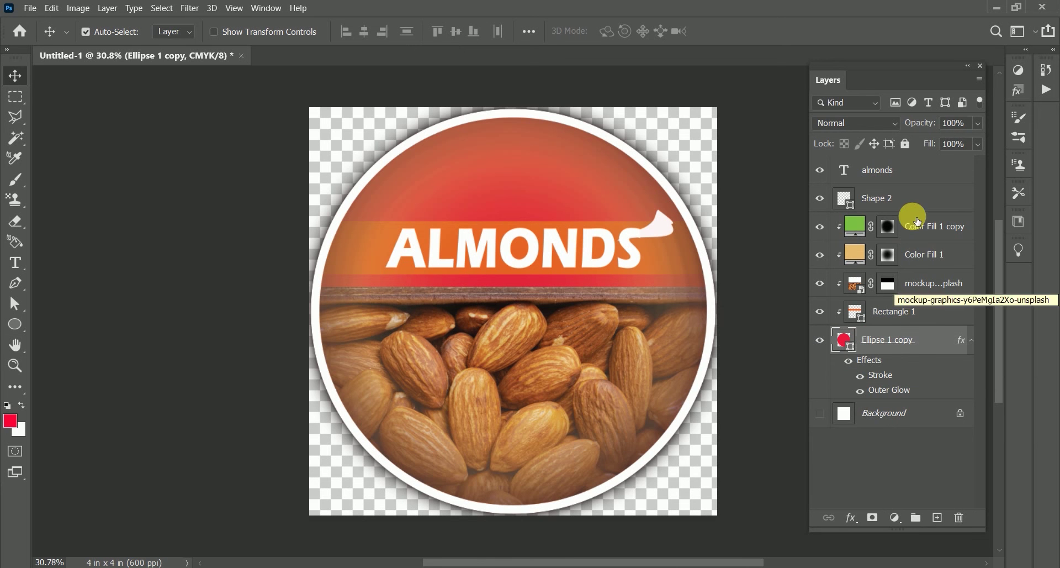
{"action": "left_click", "coordinate": [913, 174], "text": "shift"}
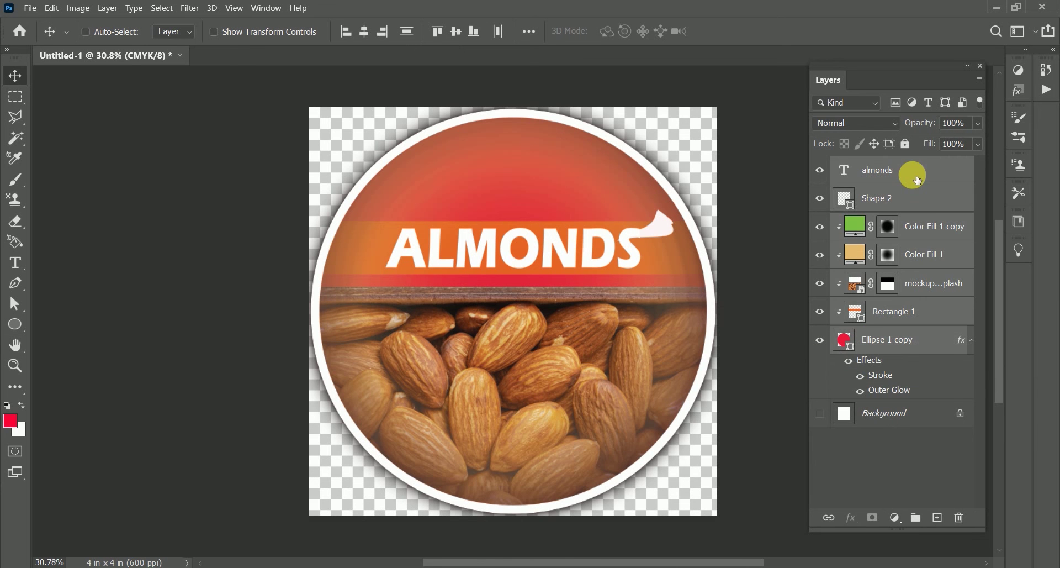
Scale all selected label layers to 95% with width and height linked
{"action": "key", "text": "ctrl+g"}
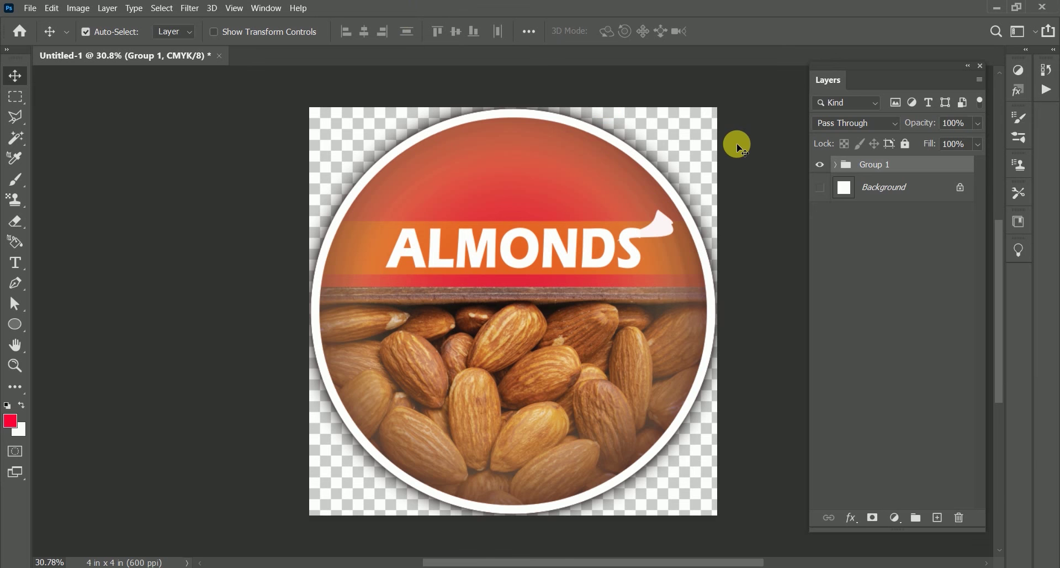
{"action": "key", "text": "ctrl+z"}
{"action": "key", "text": "ctrl+t"}
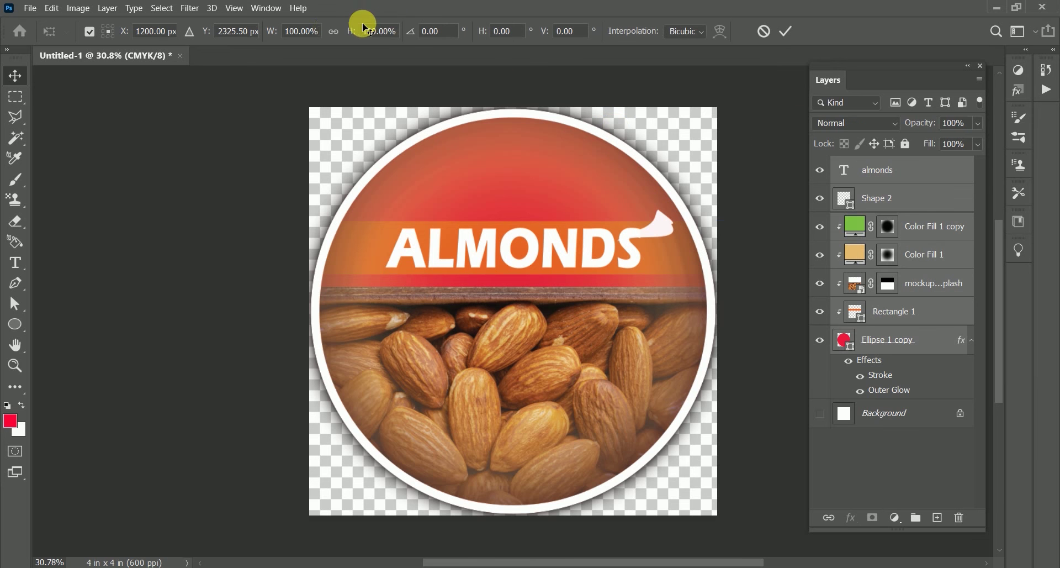
{"action": "left_click", "coordinate": [335, 33]}
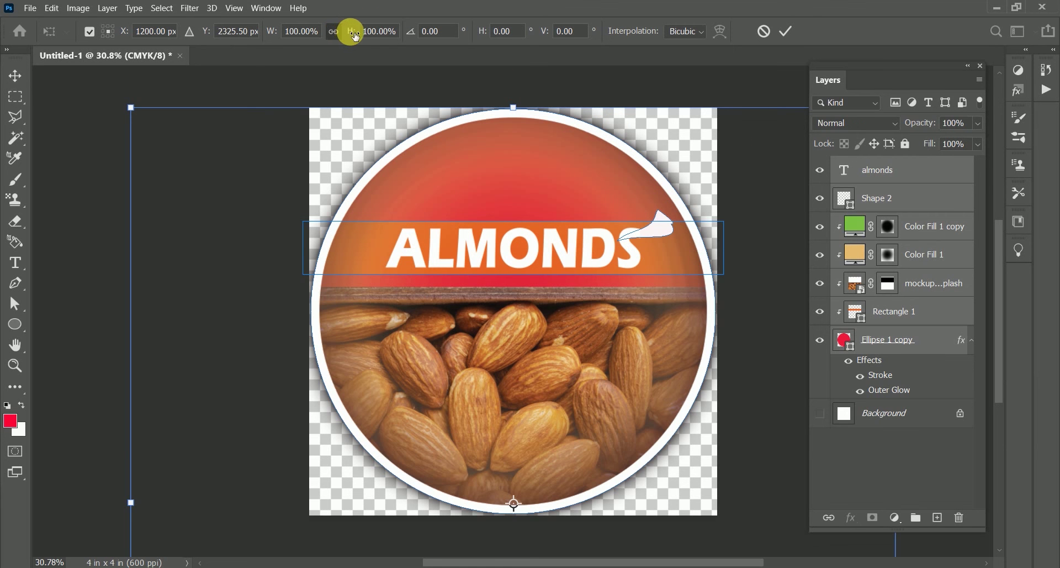
{"action": "left_click", "coordinate": [375, 32]}
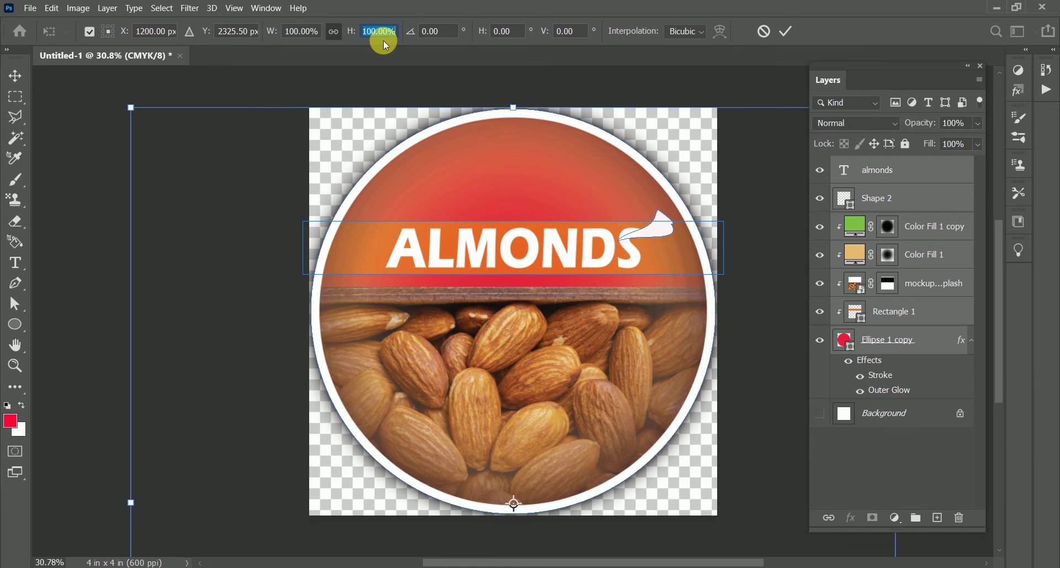
{"action": "type", "text": "95"}
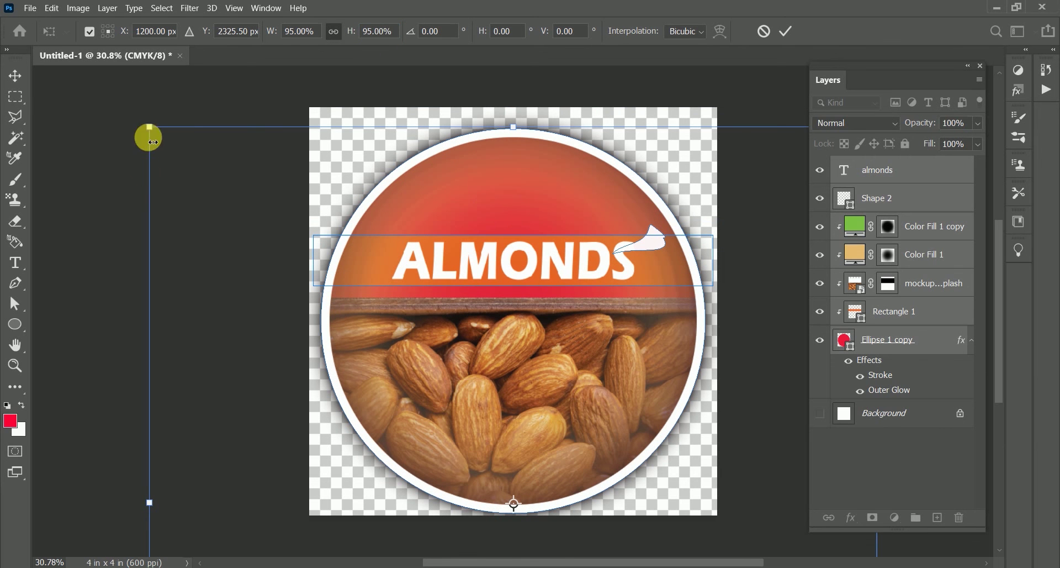
{"action": "left_click", "coordinate": [16, 77]}
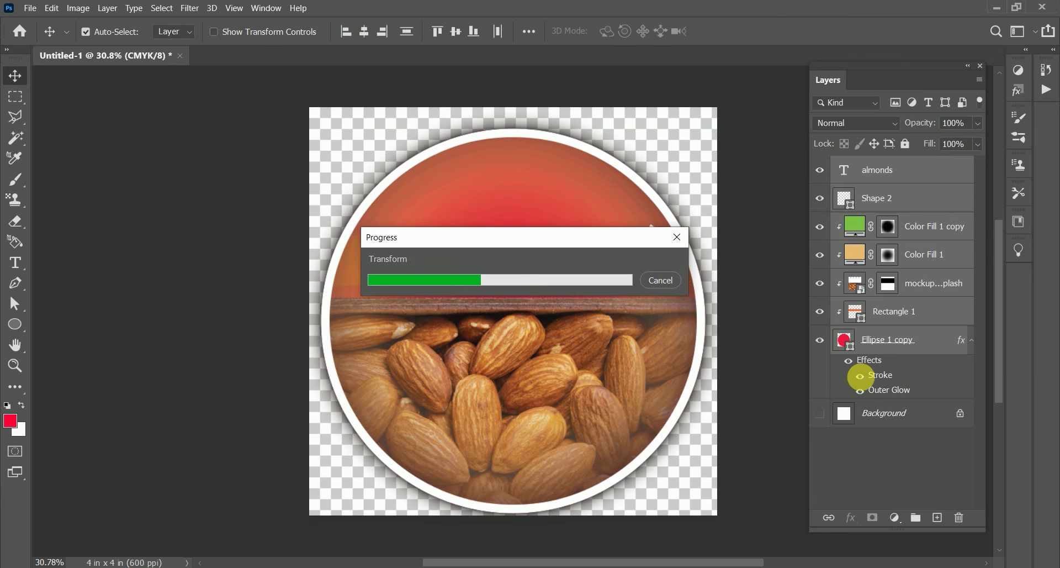
Hide the circle's Outer Glow effect, keep its stroke visible, and select Ellipse 1 copy
{"action": "left_click", "coordinate": [860, 375]}
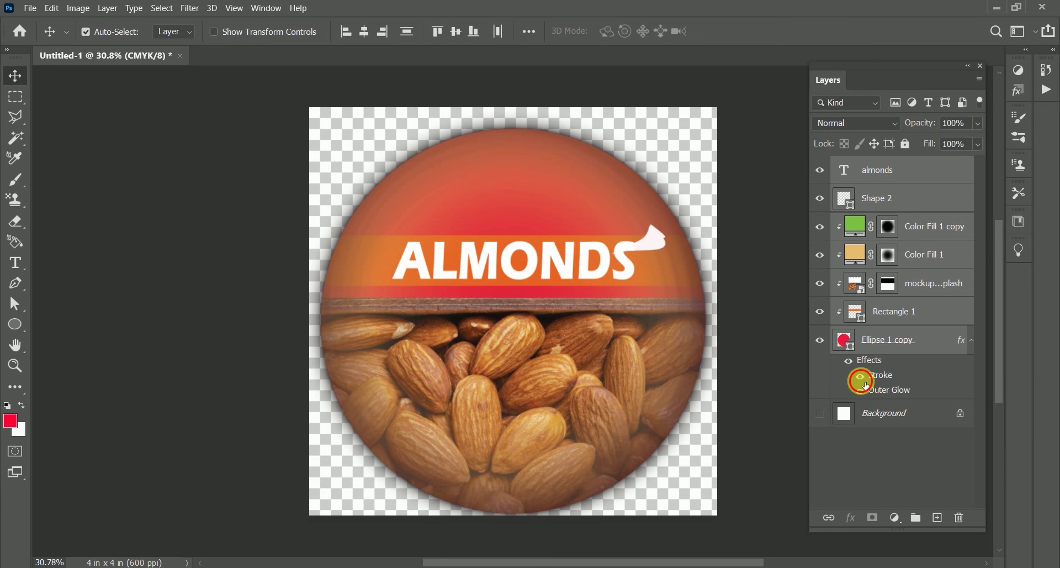
{"action": "left_click", "coordinate": [866, 396]}
{"action": "left_click", "coordinate": [860, 375]}
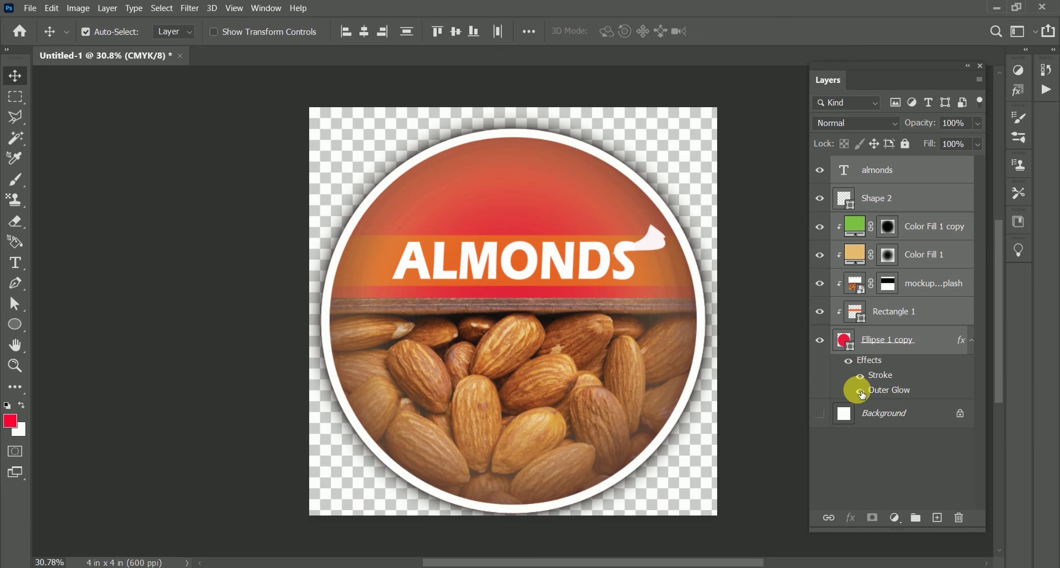
{"action": "left_click", "coordinate": [861, 392]}
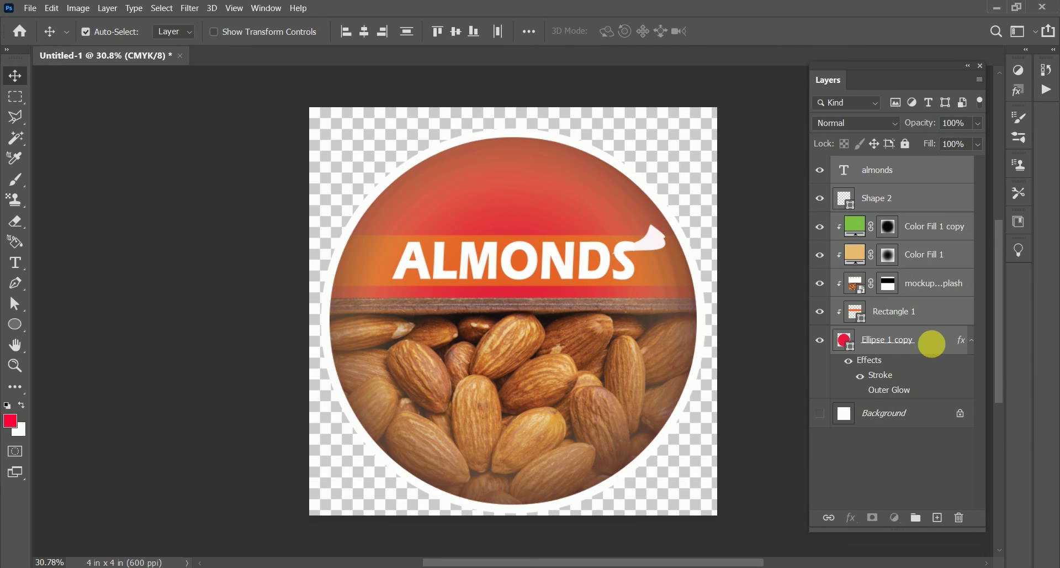
{"action": "left_click", "coordinate": [932, 343]}
Duplicate Ellipse 1 copy and scale the original underneath to 104% with linked proportions
{"action": "key", "text": "ctrl+j"}
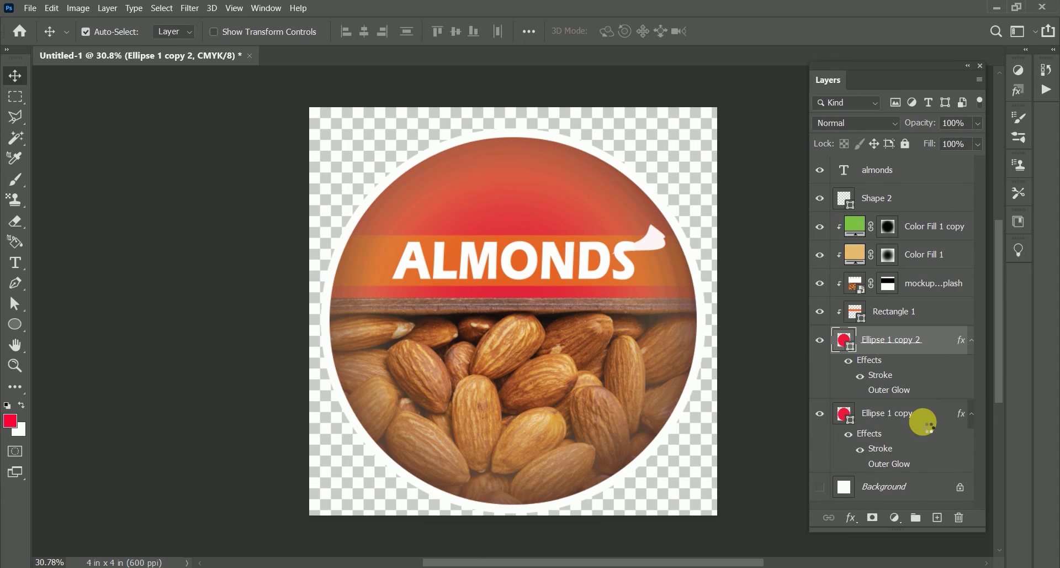
{"action": "left_click", "coordinate": [929, 426]}
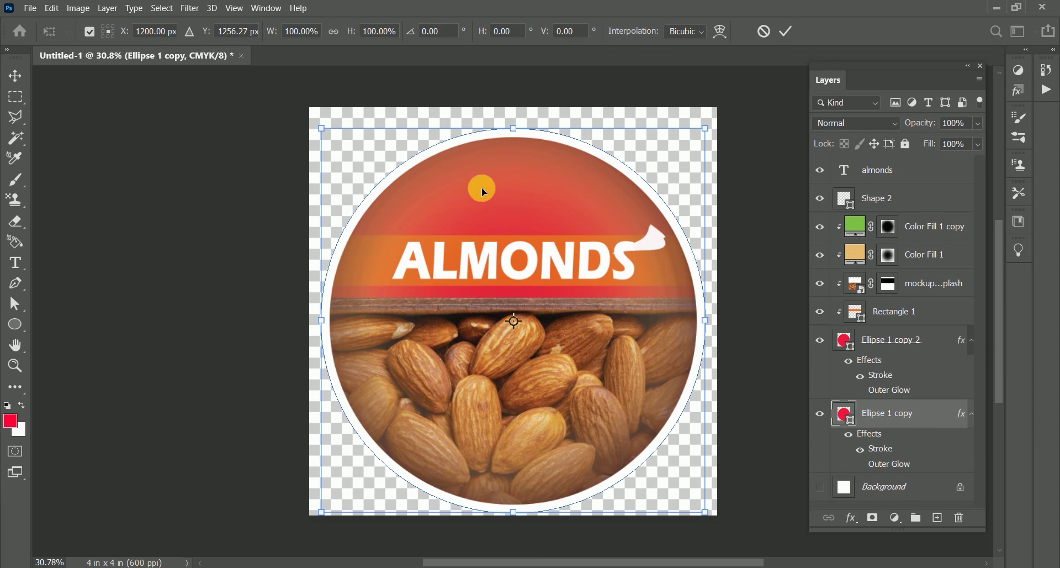
{"action": "left_click", "coordinate": [334, 34]}
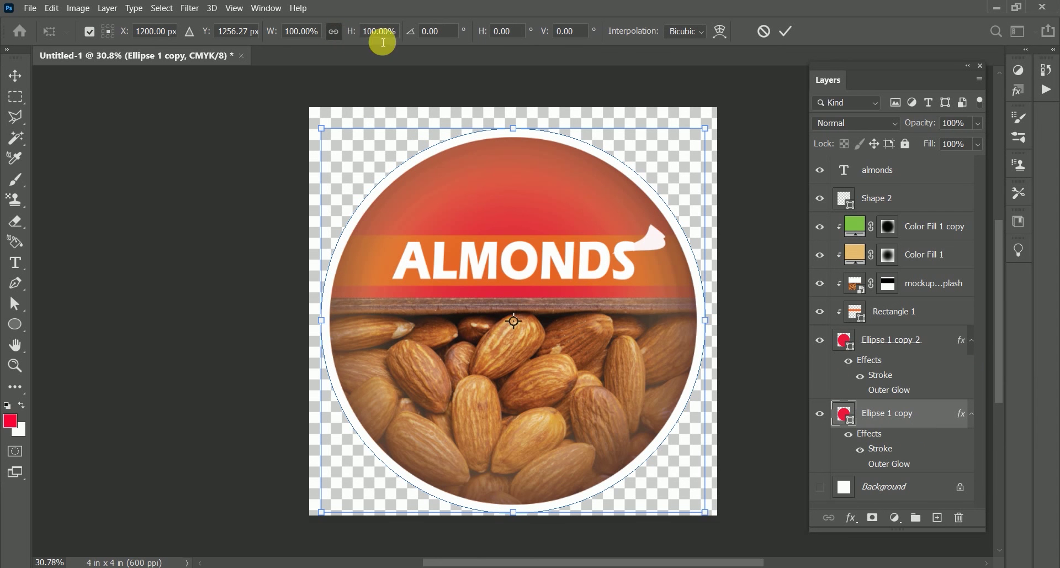
{"action": "left_click", "coordinate": [380, 32]}
{"action": "type", "text": "102"}
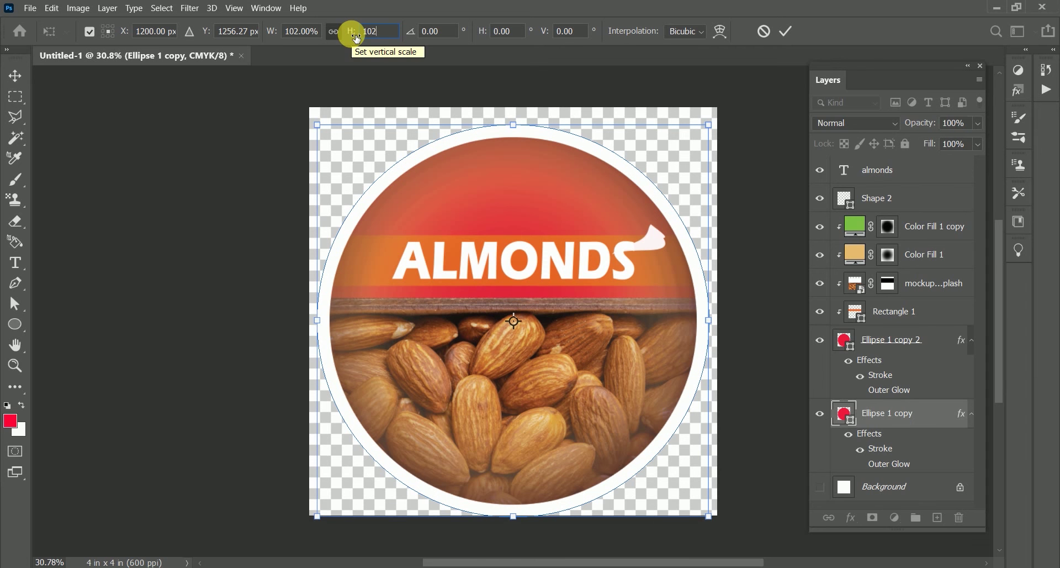
{"action": "key", "text": "Up"}
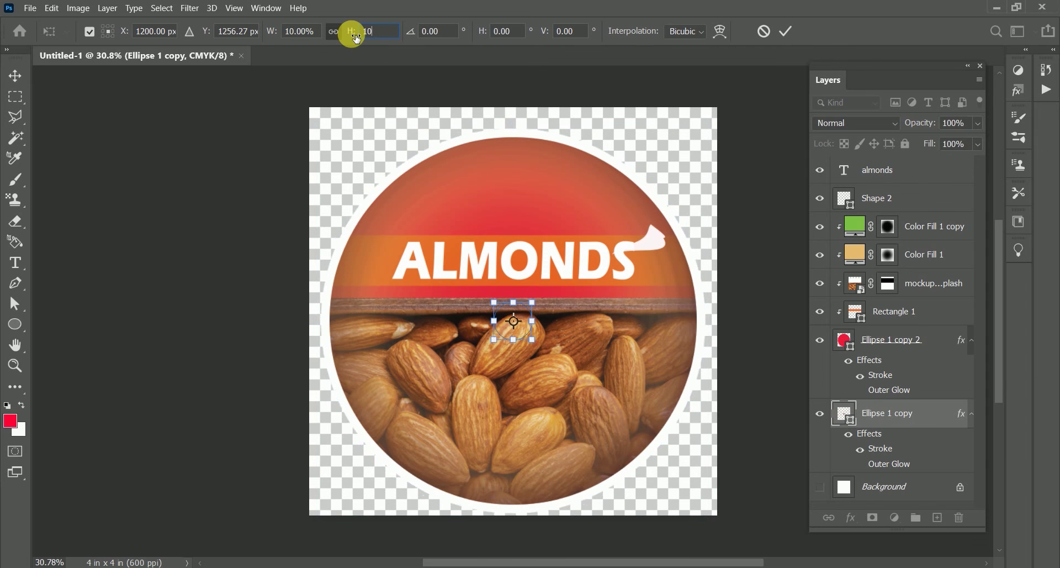
{"action": "key", "text": "Up"}
{"action": "key", "text": "Up"}
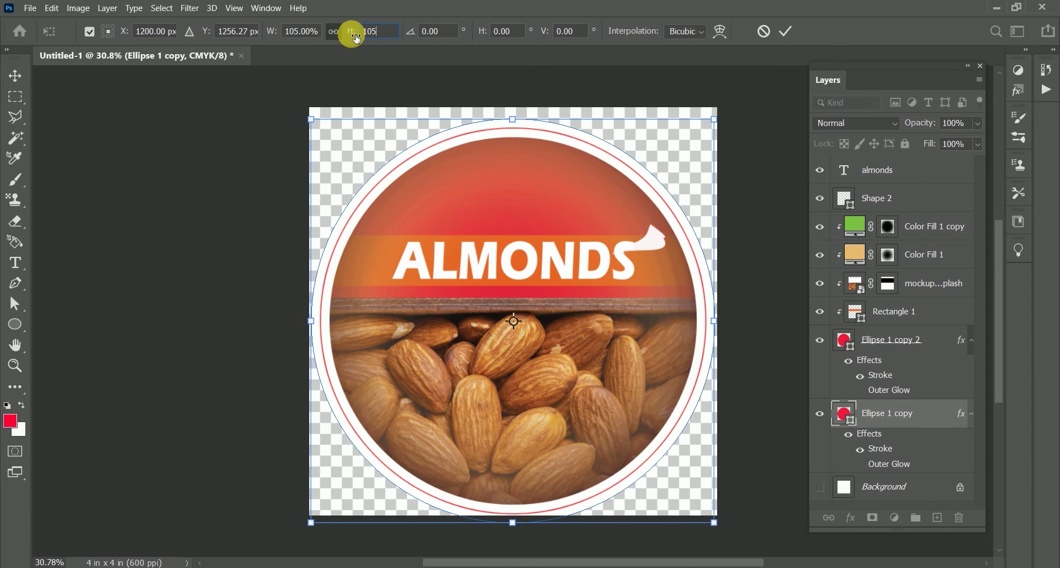
{"action": "key", "text": "Down"}
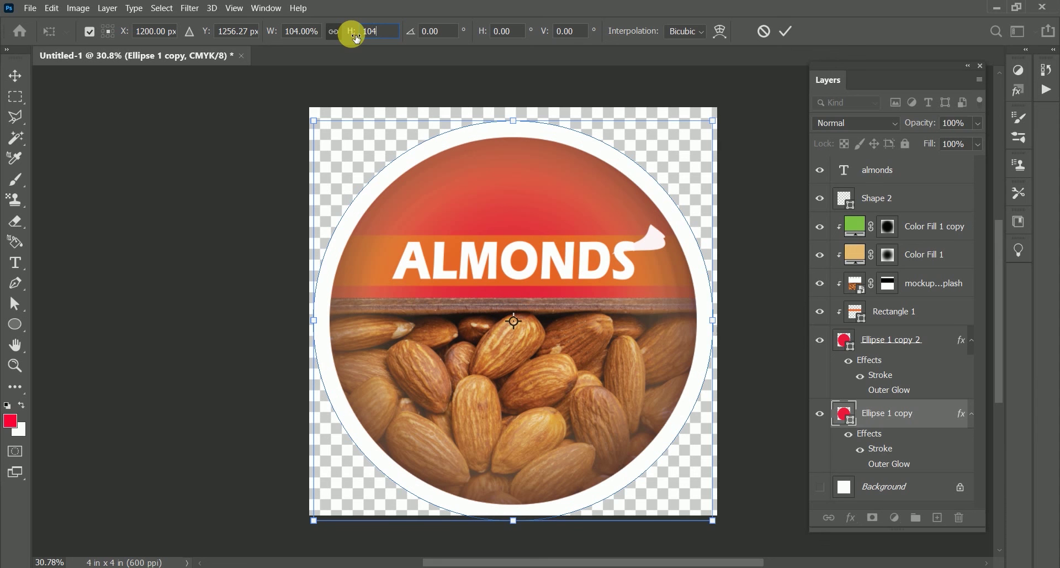
{"action": "key", "text": "Return"}
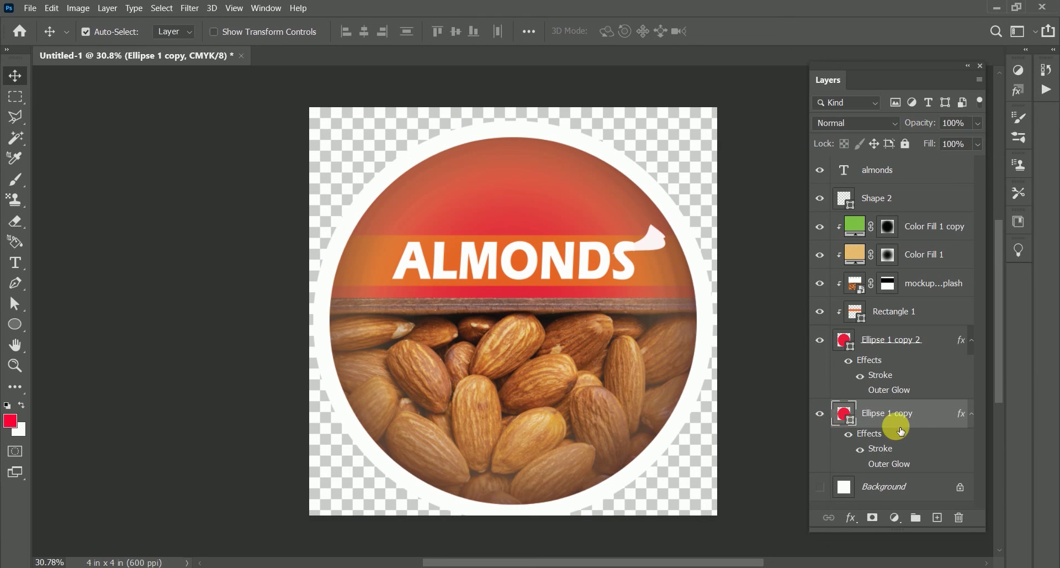
Open the outer ring's Stroke settings and try a bright green stroke colour
{"action": "left_click", "coordinate": [890, 450]}
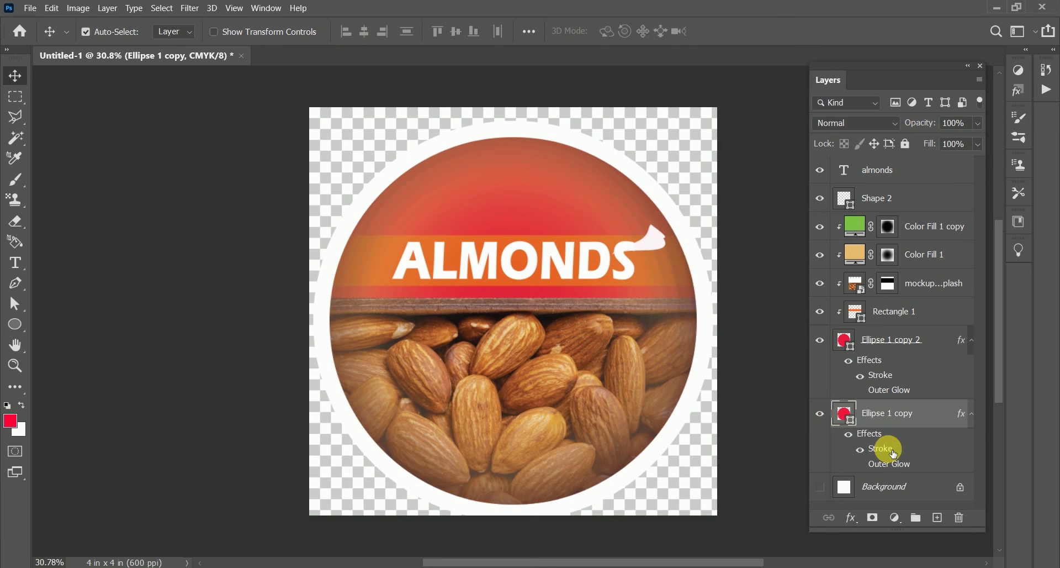
{"action": "double_click", "coordinate": [931, 414]}
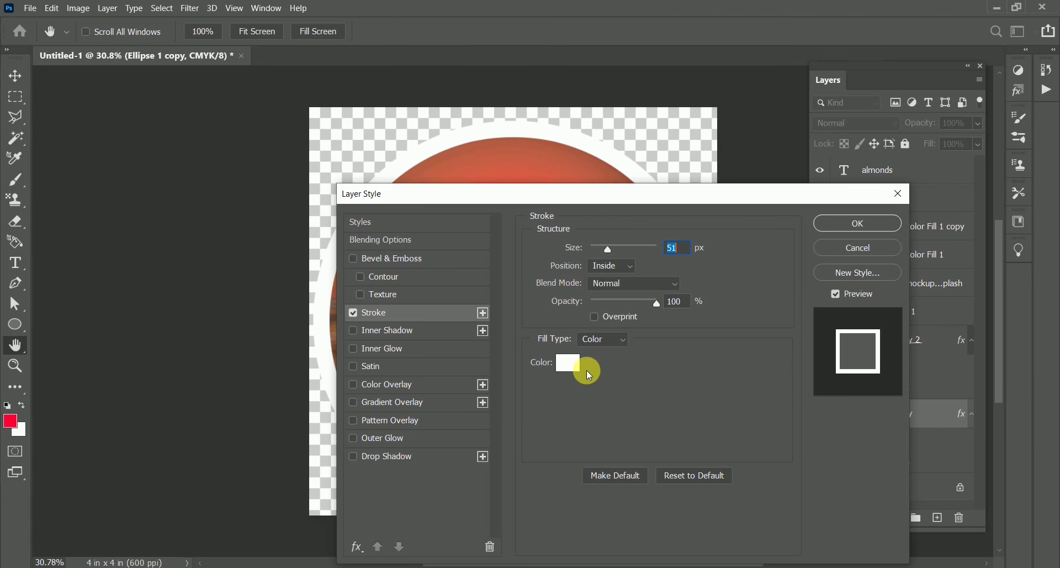
{"action": "left_click", "coordinate": [572, 368]}
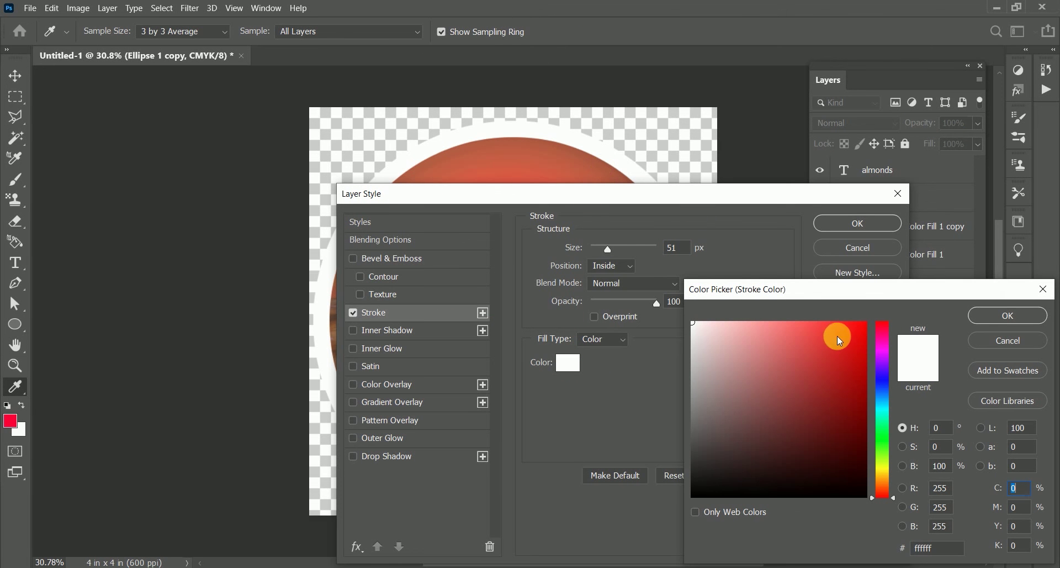
{"action": "left_click", "coordinate": [879, 429]}
{"action": "left_click_drag", "start_coordinate": [852, 421], "coordinate": [882, 314]}
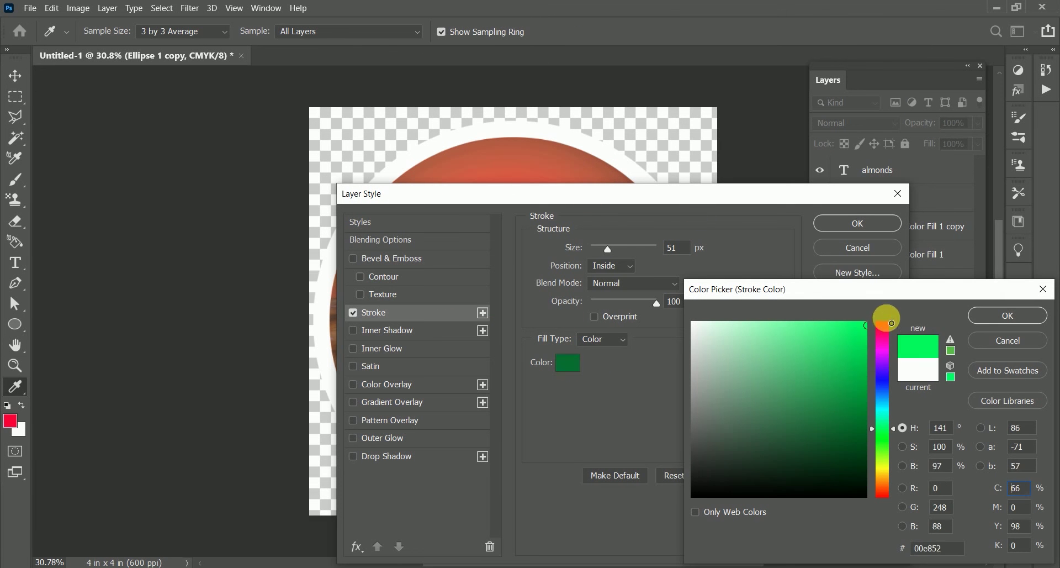
{"action": "left_click", "coordinate": [1002, 329]}
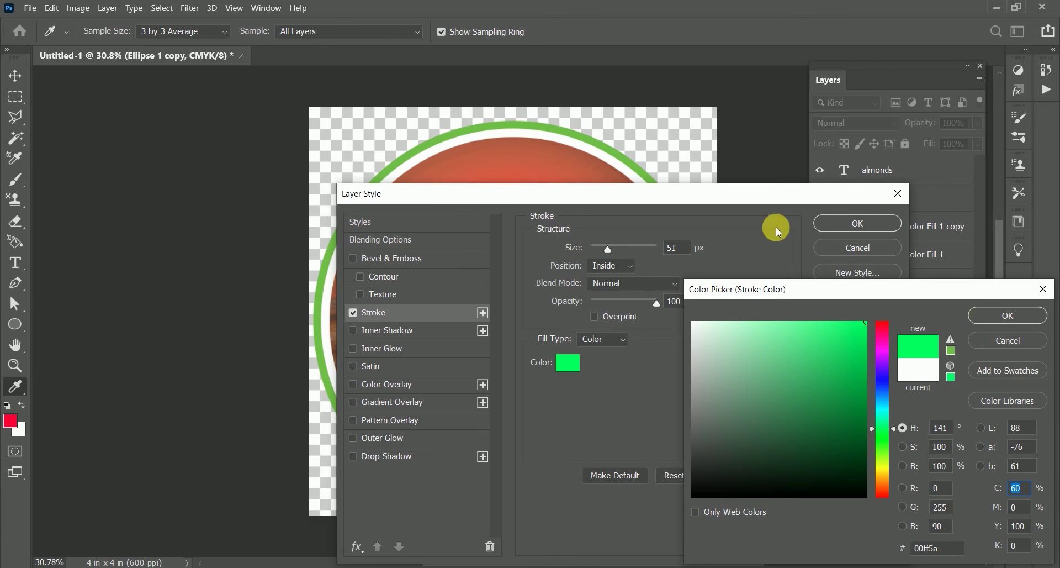
{"action": "left_click", "coordinate": [978, 314]}
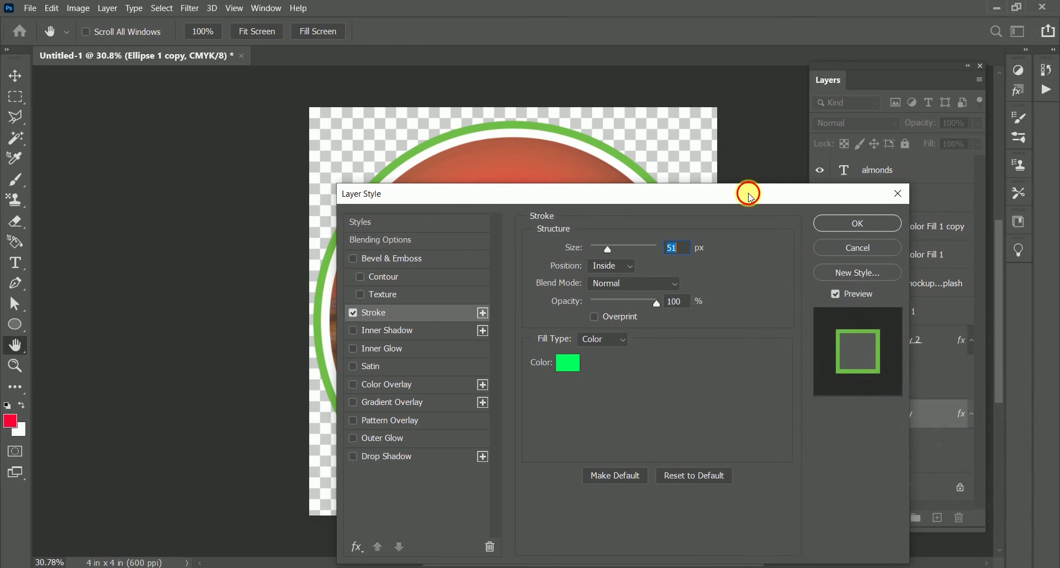
{"action": "mouse_move", "coordinate": [745, 194]}
{"action": "left_mouse_down"}
{"action": "mouse_move", "coordinate": [1025, 348]}
{"action": "mouse_move", "coordinate": [1038, 296]}
{"action": "left_mouse_up"}
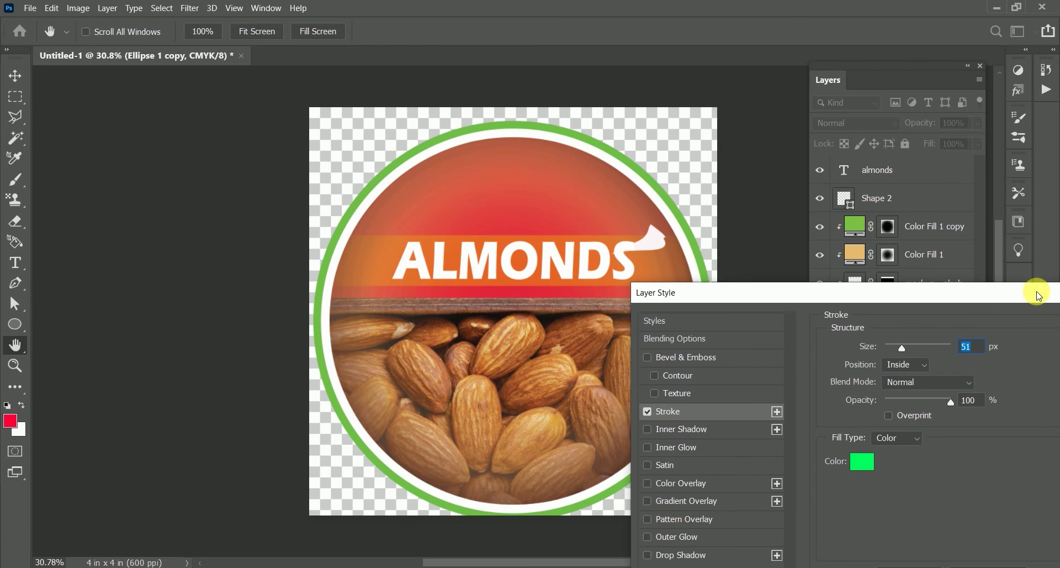
Try darker green and sampled red-brown shades for the outer ring colour
{"action": "left_click", "coordinate": [868, 464]}
{"action": "left_click_drag", "start_coordinate": [857, 365], "coordinate": [867, 440]}
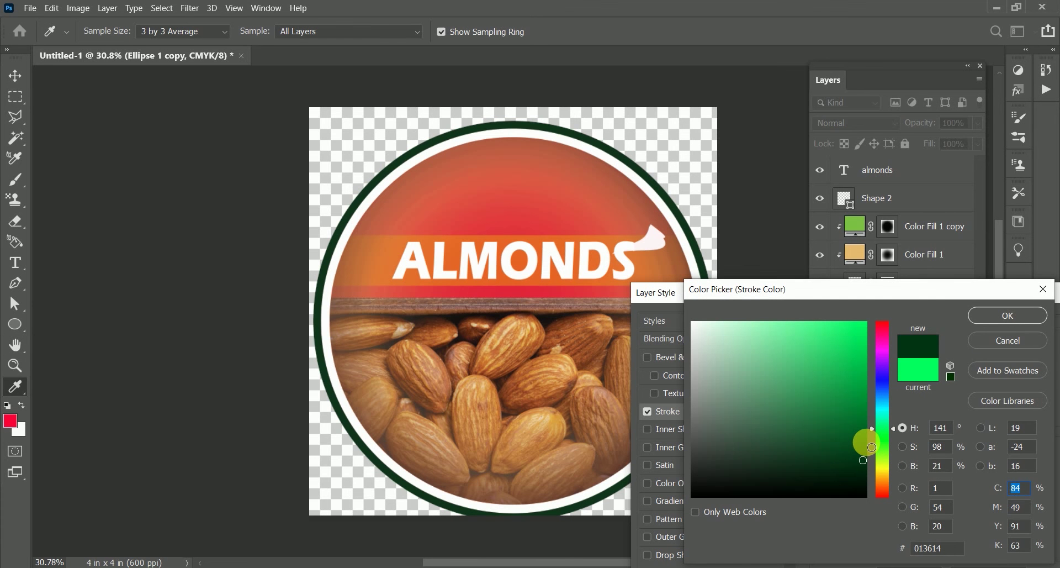
{"action": "left_click", "coordinate": [850, 462]}
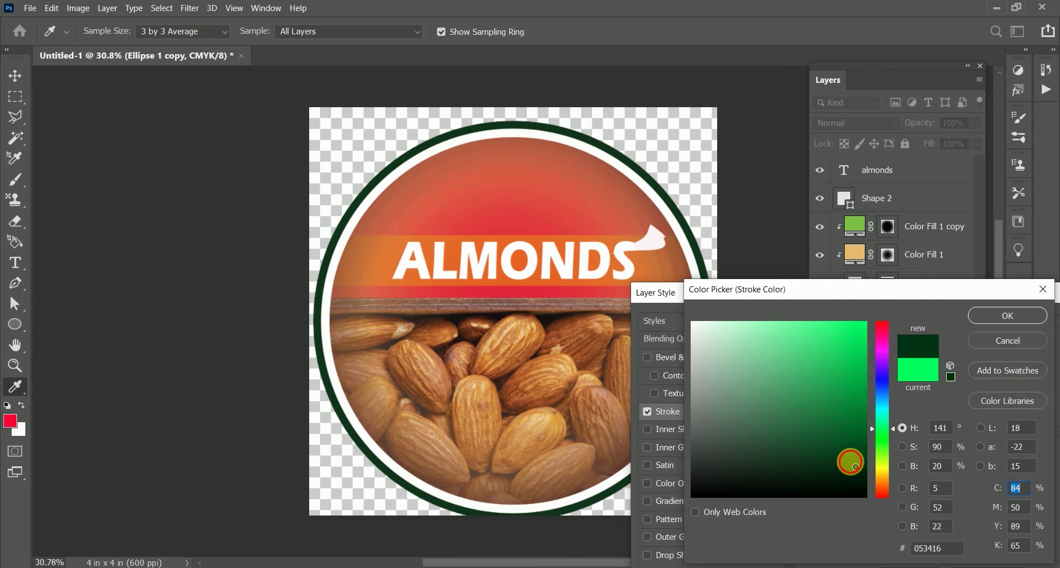
{"action": "left_click", "coordinate": [505, 225]}
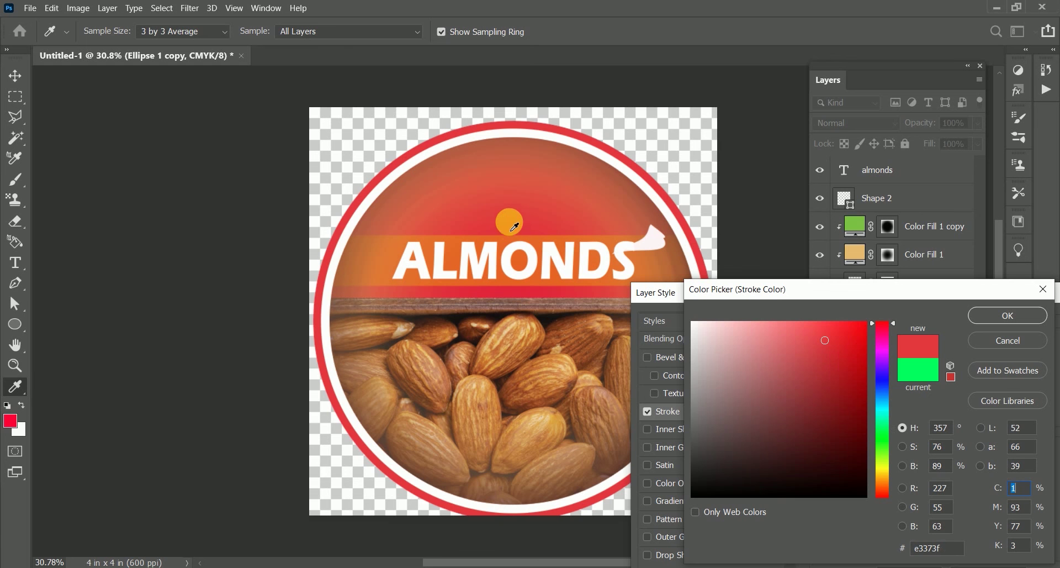
{"action": "left_click", "coordinate": [562, 158]}
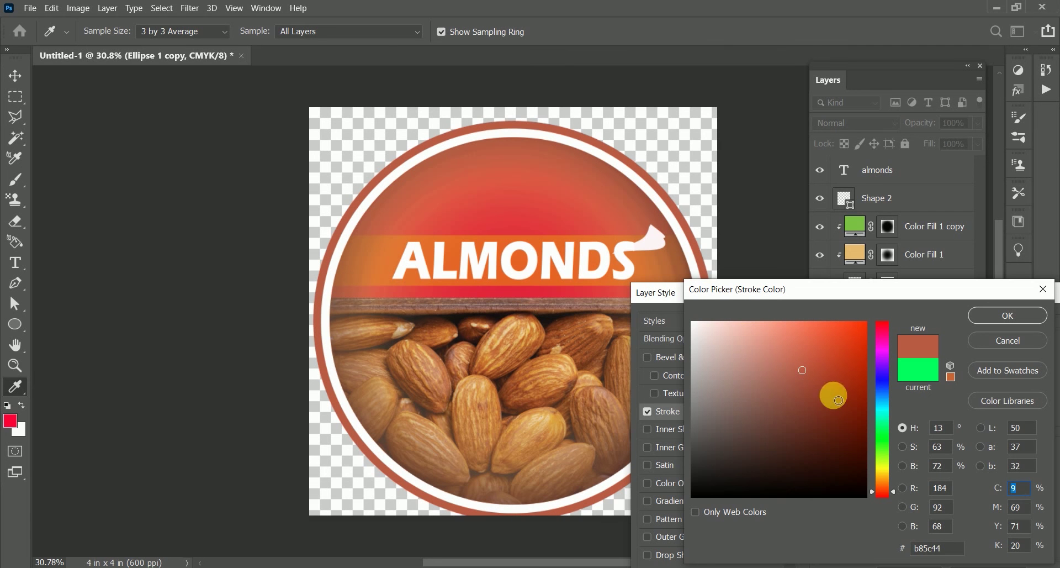
{"action": "left_click", "coordinate": [830, 390]}
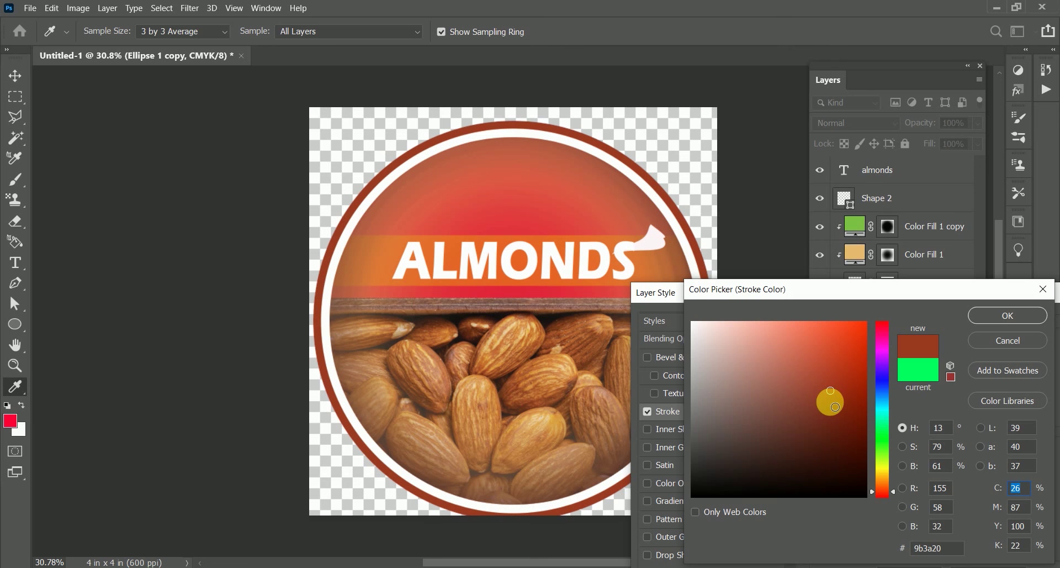
{"action": "left_click", "coordinate": [835, 407]}
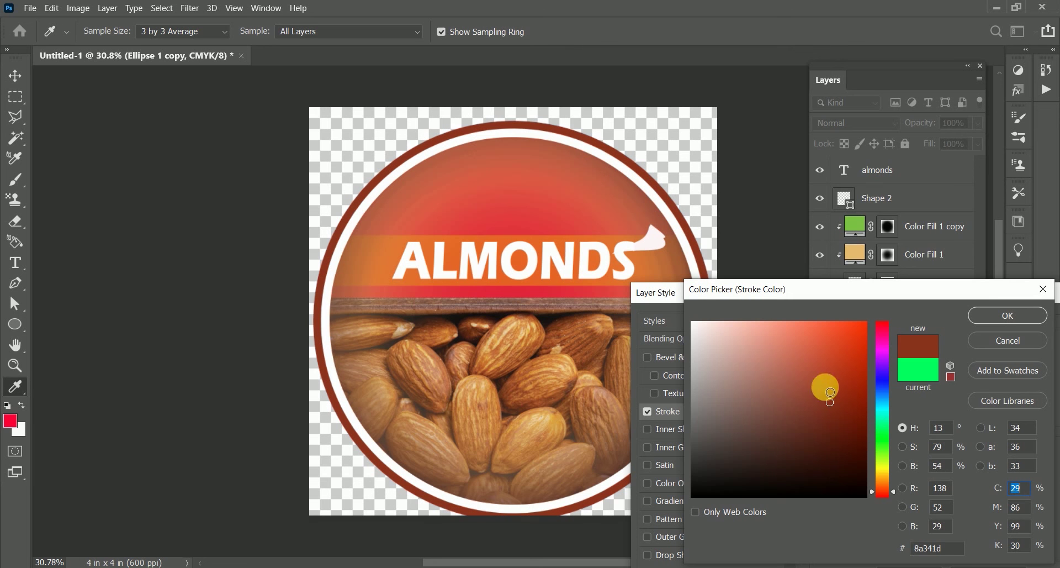
Sample label colours, settle on rust brown #b05a42, and apply the ring stroke
{"action": "left_click", "coordinate": [597, 172]}
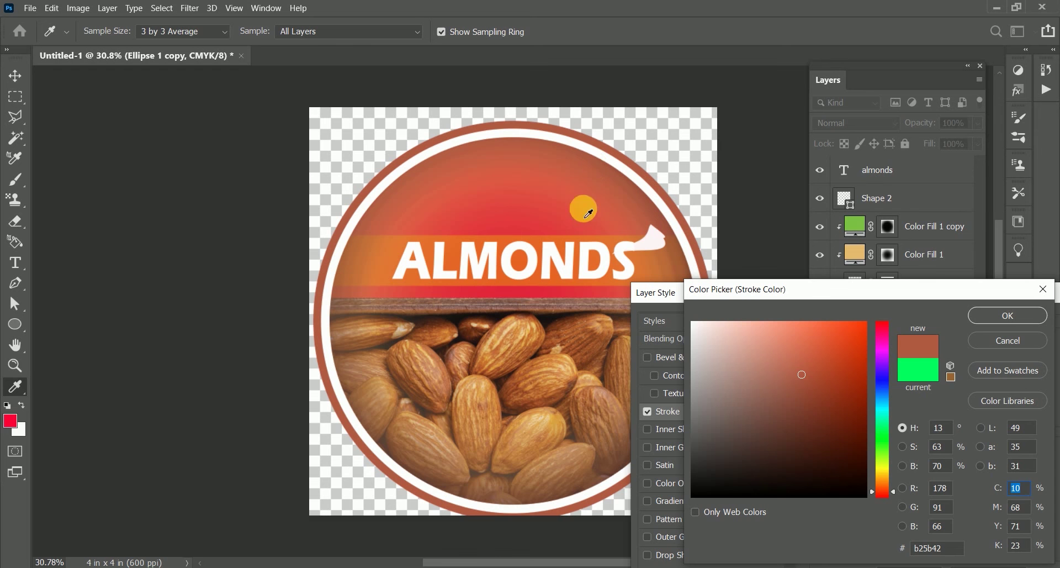
{"action": "left_click", "coordinate": [458, 319]}
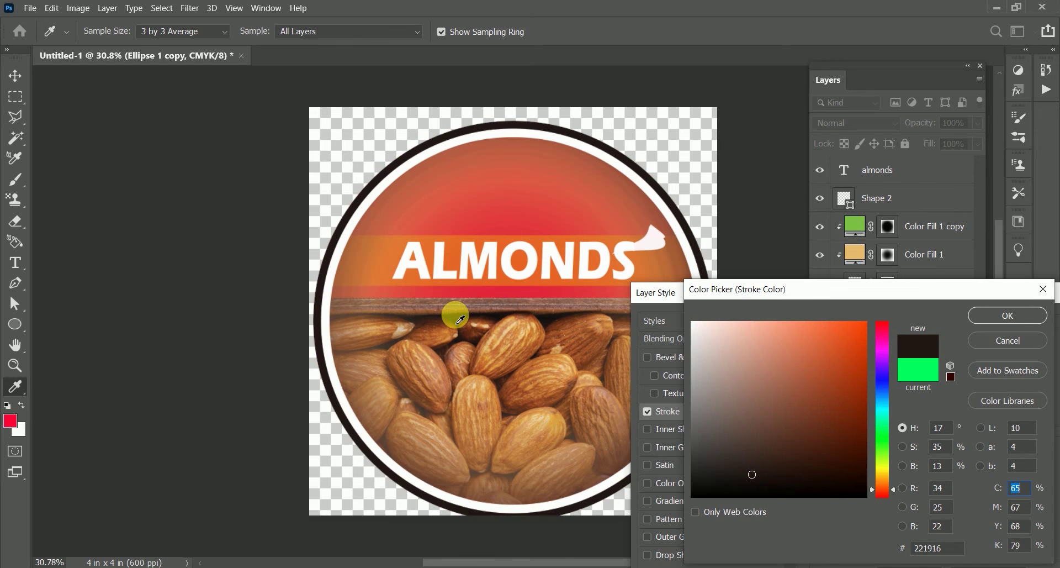
{"action": "left_click", "coordinate": [408, 354]}
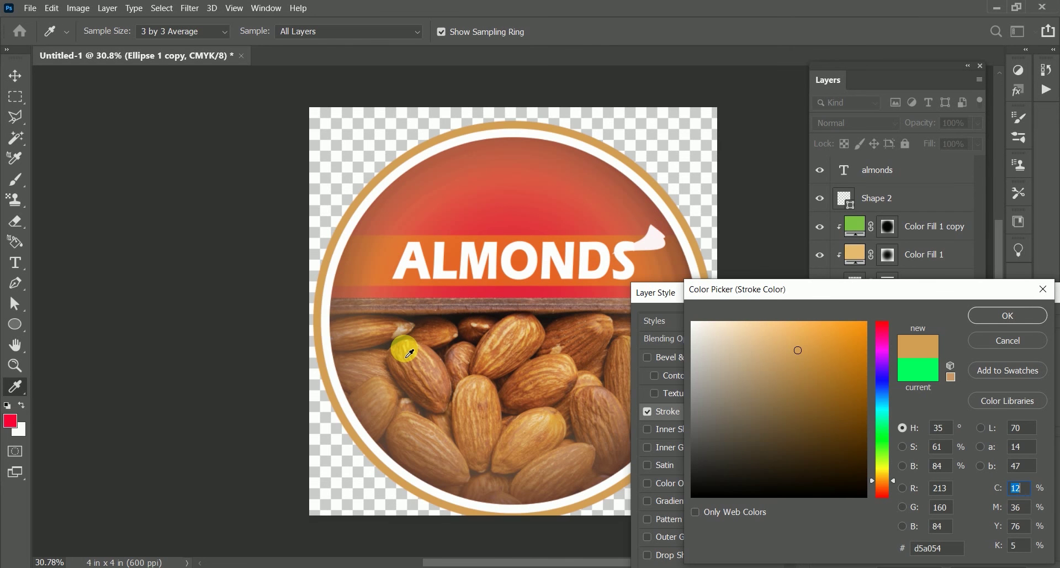
{"action": "left_click", "coordinate": [343, 327]}
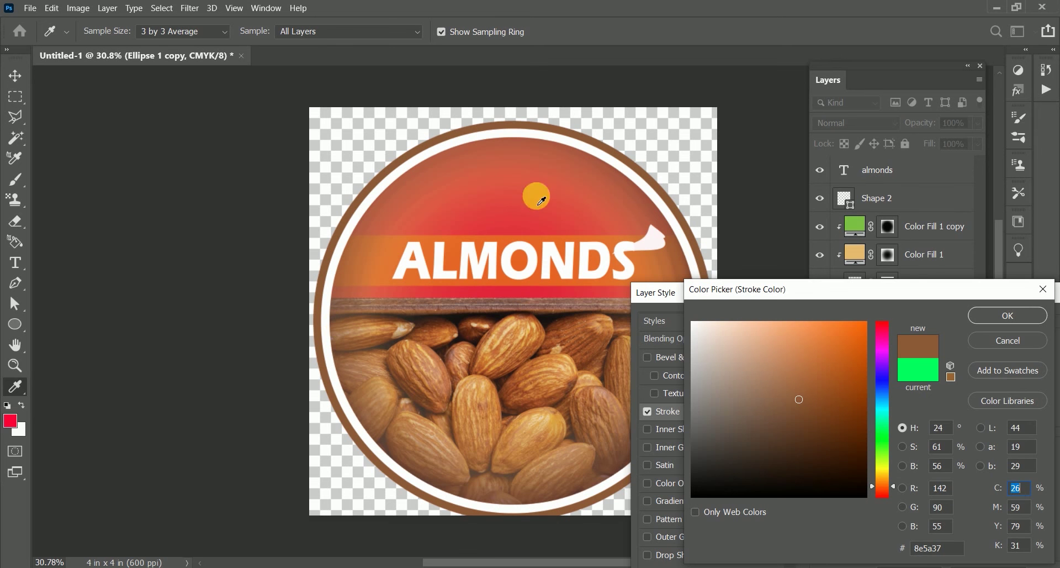
{"action": "left_click", "coordinate": [546, 148]}
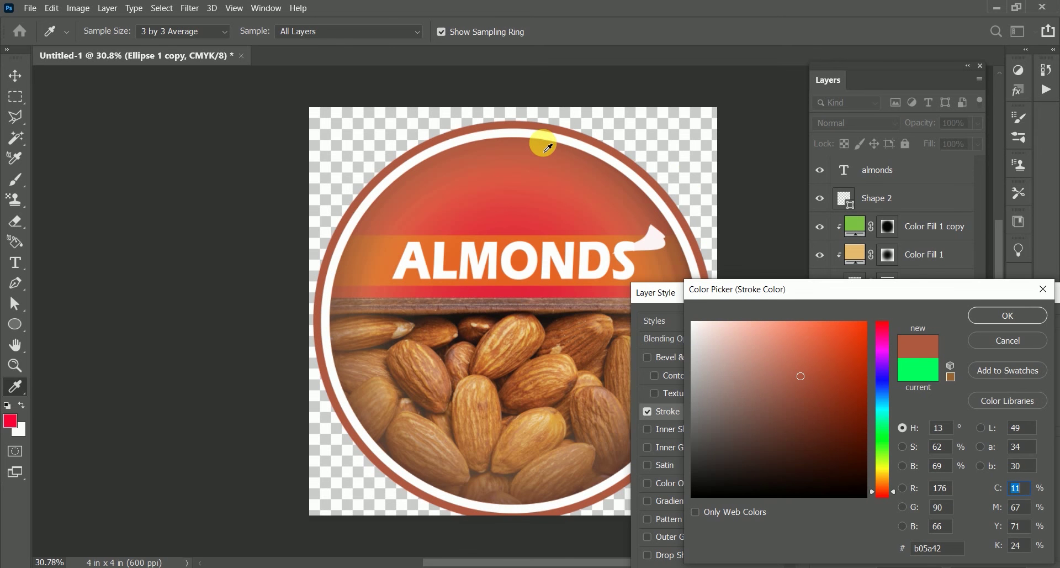
{"action": "left_click", "coordinate": [998, 315]}
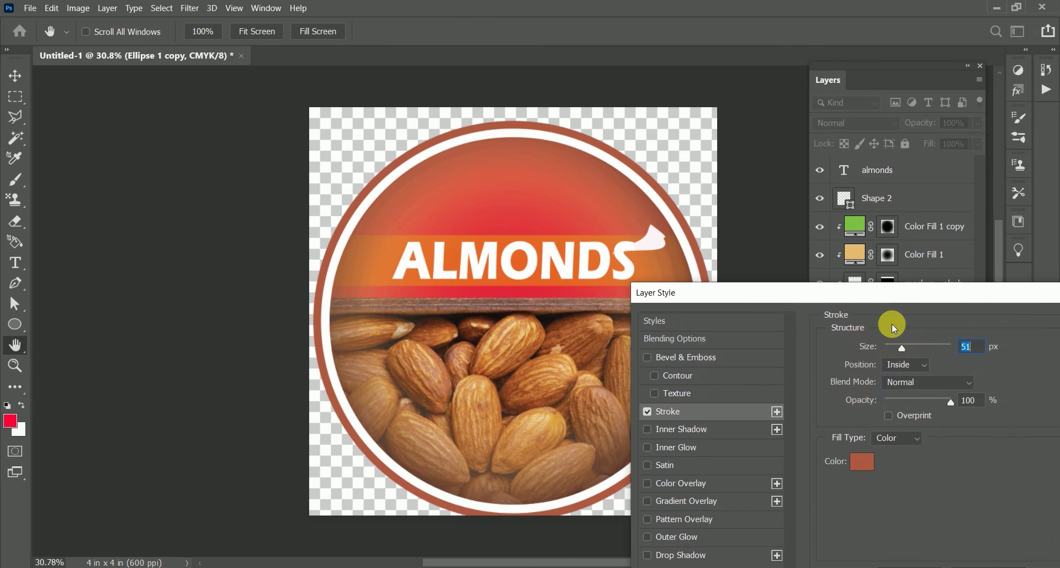
{"action": "left_click_drag", "start_coordinate": [1049, 294], "coordinate": [807, 296]}
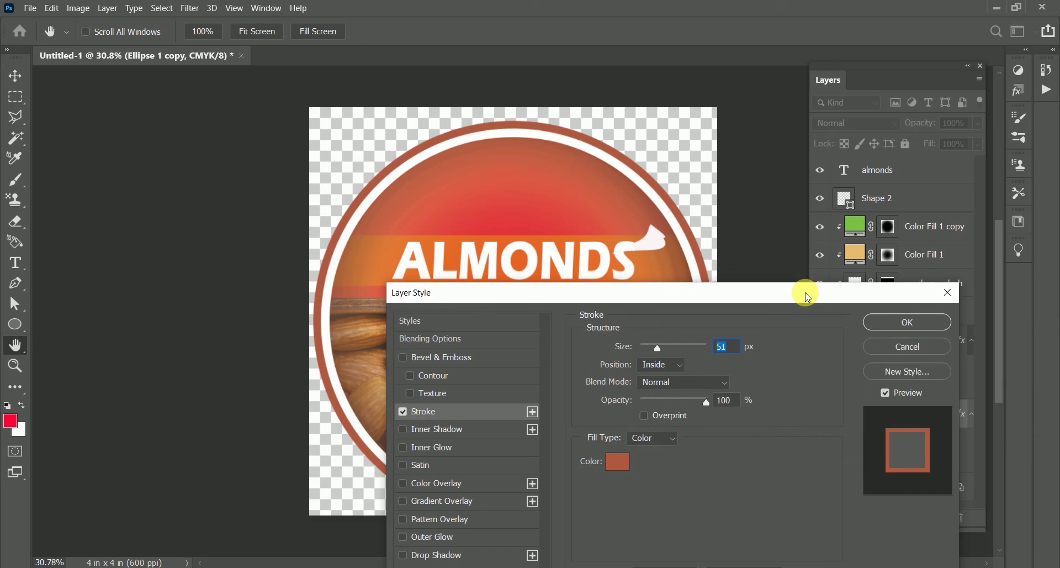
{"action": "left_click", "coordinate": [906, 320]}
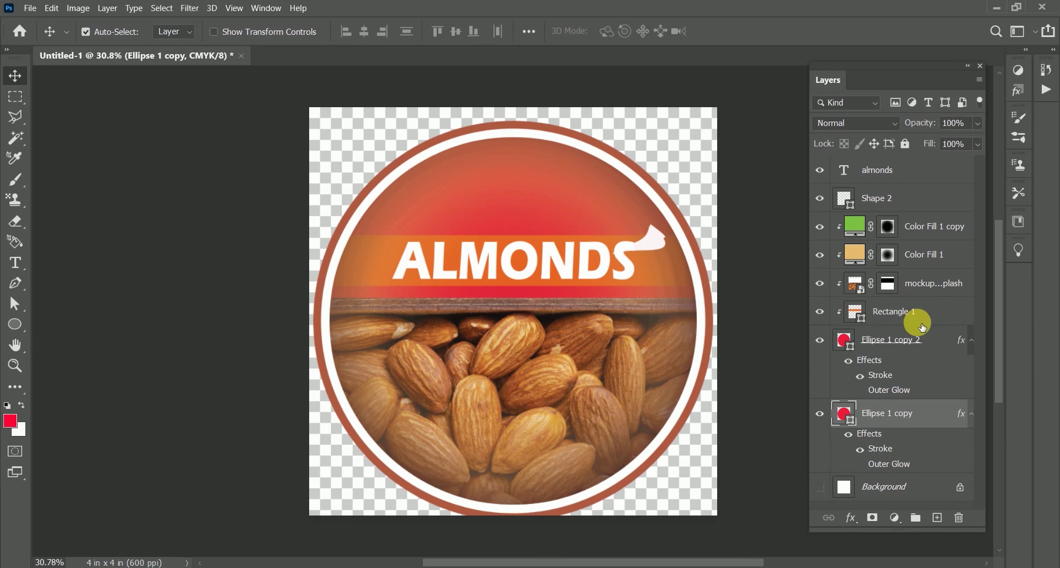
Select layers almonds through Ellipse 1 copy and nudge them up to Y 2245.50 px
{"action": "double_click", "coordinate": [900, 170]}
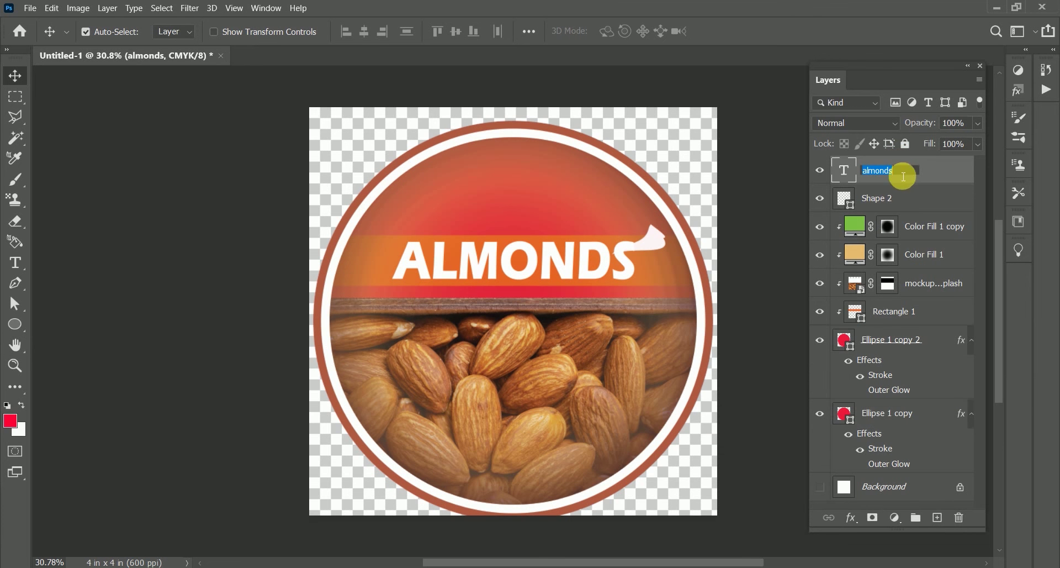
{"action": "left_click", "coordinate": [931, 420]}
{"action": "left_click", "coordinate": [932, 420]}
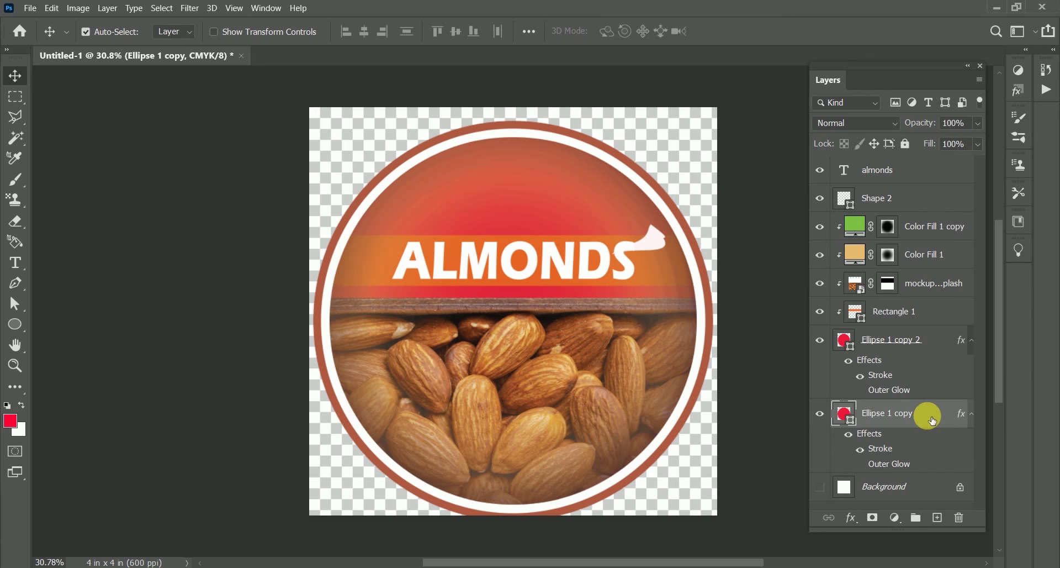
{"action": "left_click", "coordinate": [928, 170], "text": "shift"}
{"action": "key", "text": "ctrl+t"}
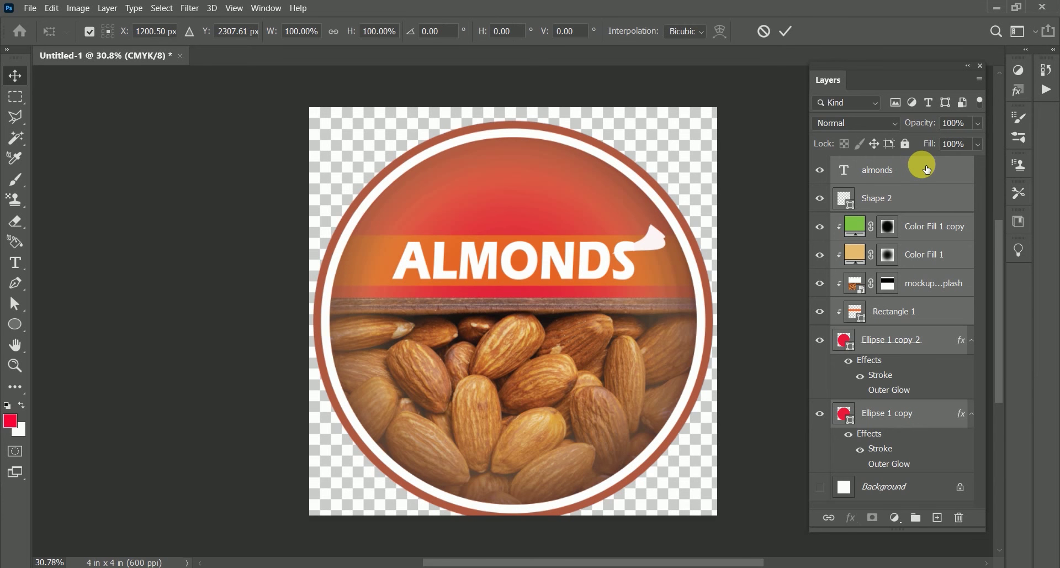
{"action": "key", "text": "shift+Up"}
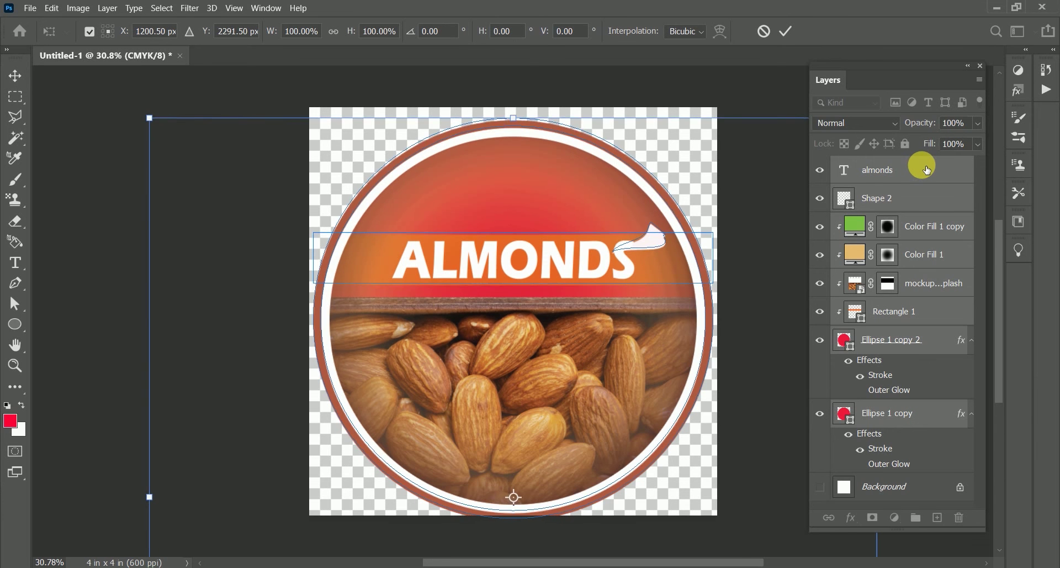
{"action": "key", "text": "shift+Up"}
{"action": "key", "text": "Up"}
{"action": "key", "text": "Up"}
{"action": "key", "text": "shift+Up"}
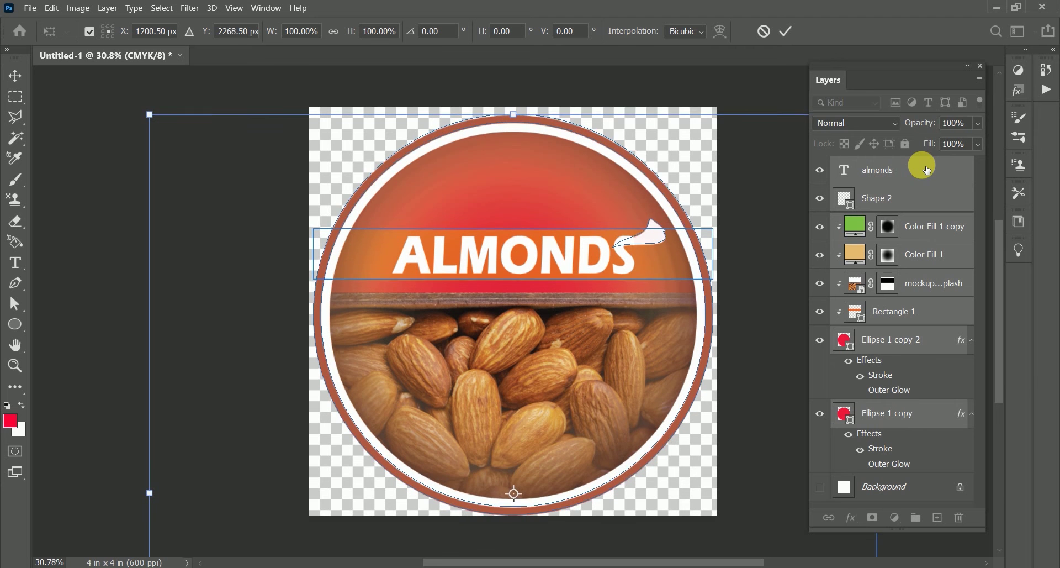
{"action": "key", "text": "shift+Up"}
{"action": "key", "text": "shift+Up"}
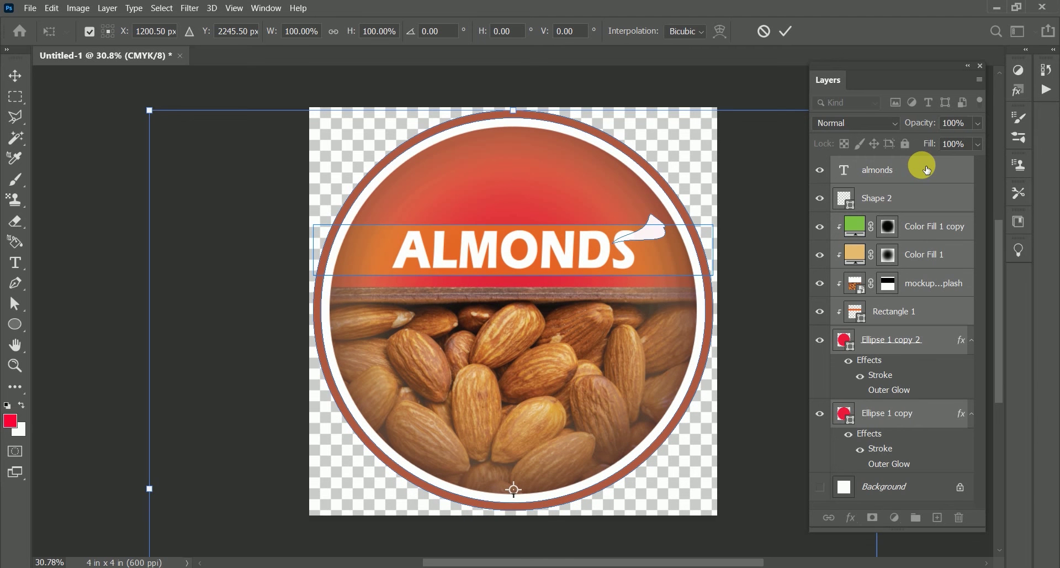
{"action": "key", "text": "Return"}
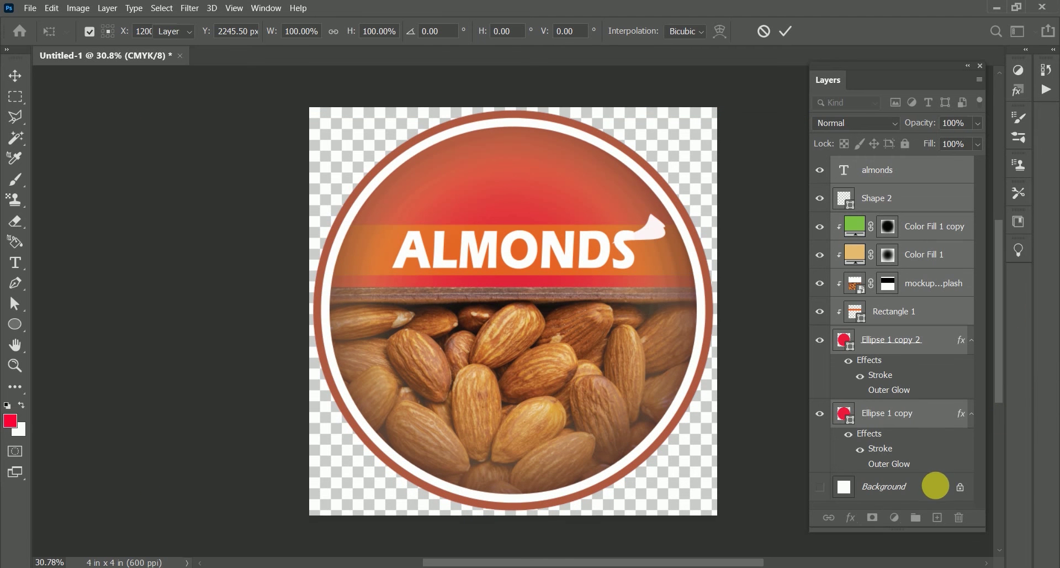
Leave the Background layer unconverted and add a Solid Color fill layer
{"action": "double_click", "coordinate": [936, 485]}
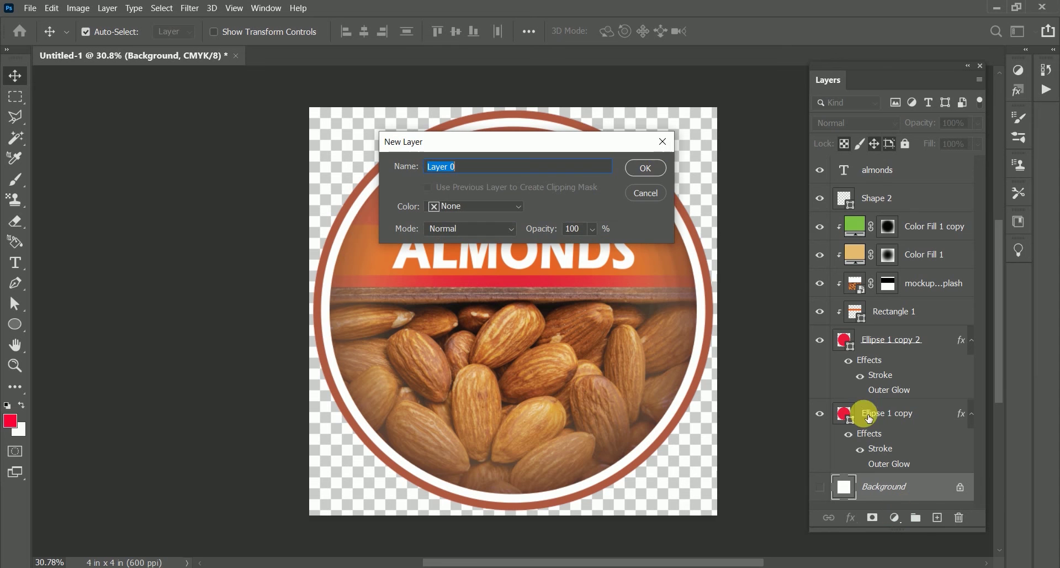
{"action": "left_click", "coordinate": [663, 141]}
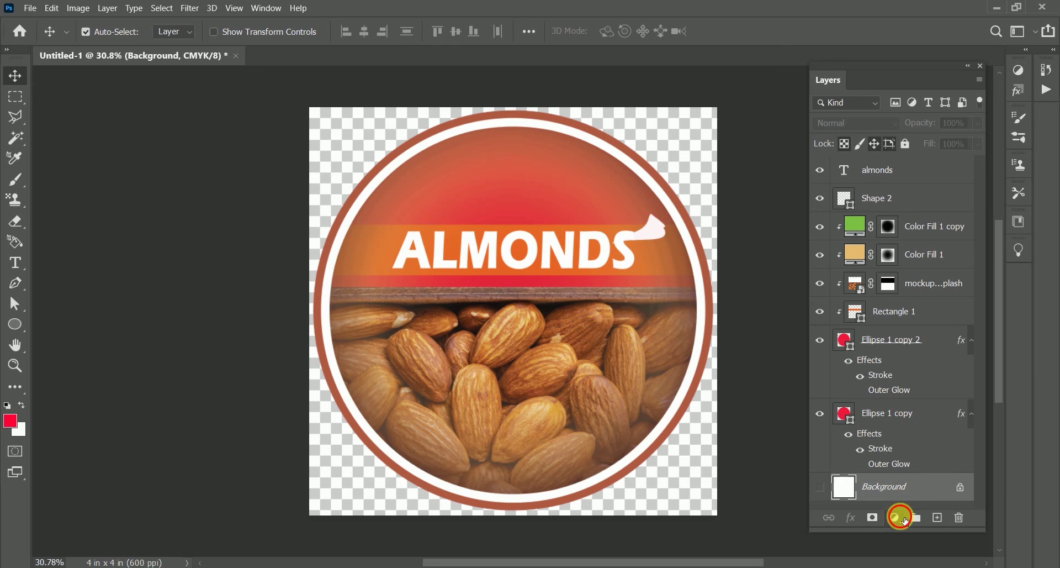
{"action": "left_click", "coordinate": [903, 519]}
{"action": "left_click", "coordinate": [910, 277]}
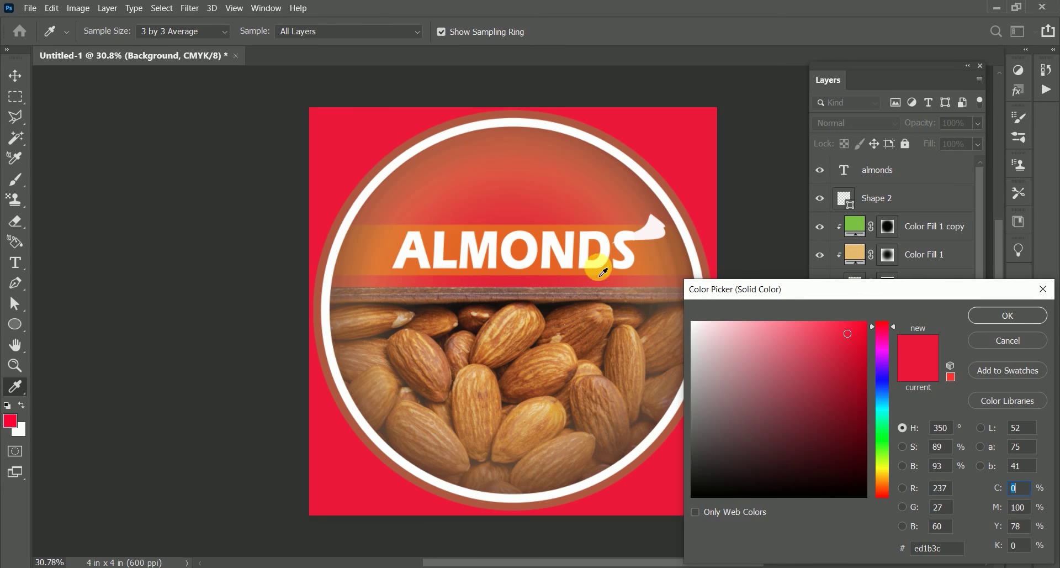
Set the fill layer's colour to bright yellow #f6ff03
{"action": "left_click", "coordinate": [628, 318]}
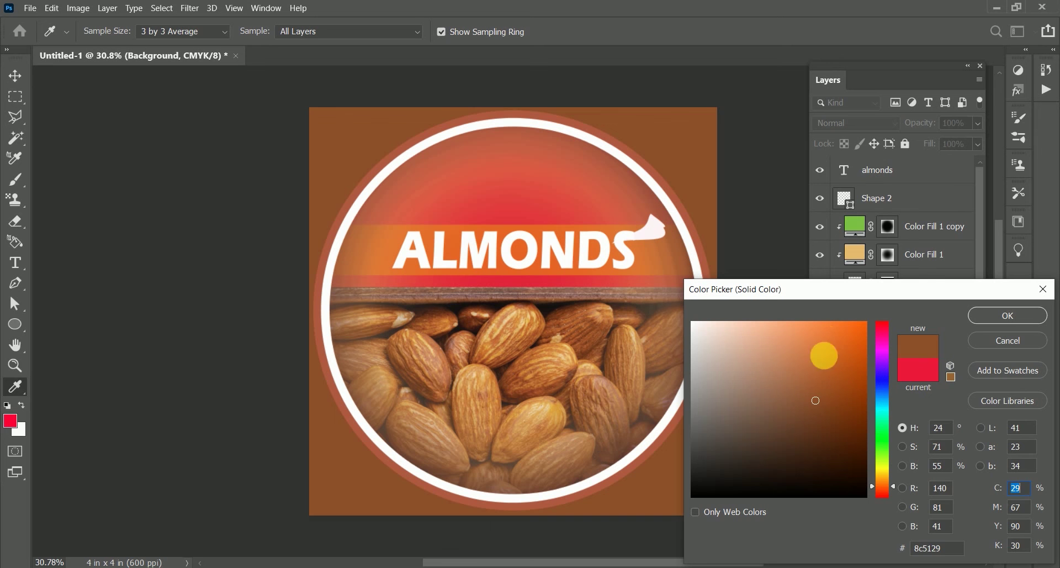
{"action": "left_click_drag", "start_coordinate": [823, 355], "coordinate": [810, 327]}
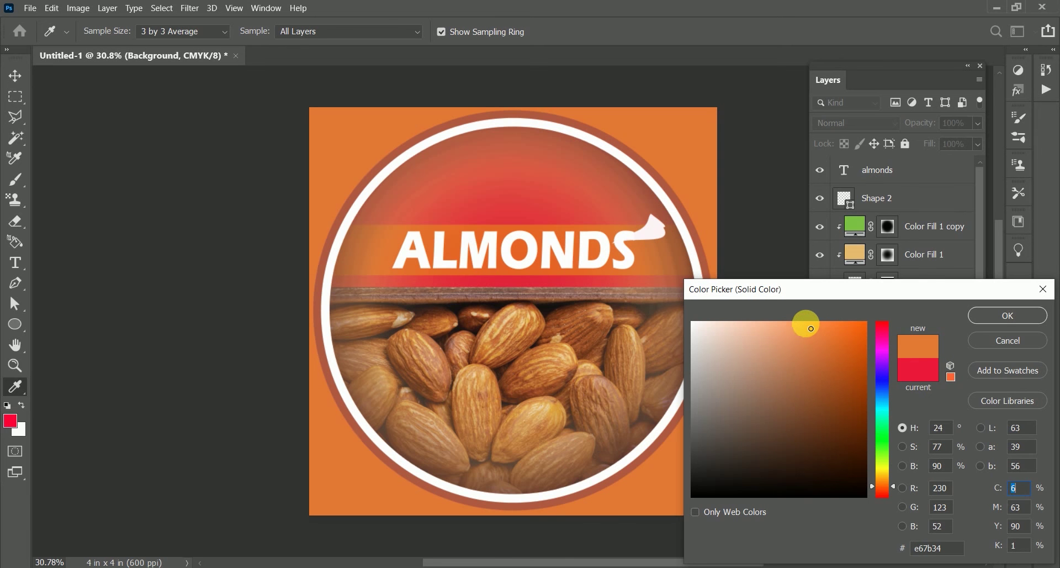
{"action": "left_click_drag", "start_coordinate": [883, 445], "coordinate": [885, 476]}
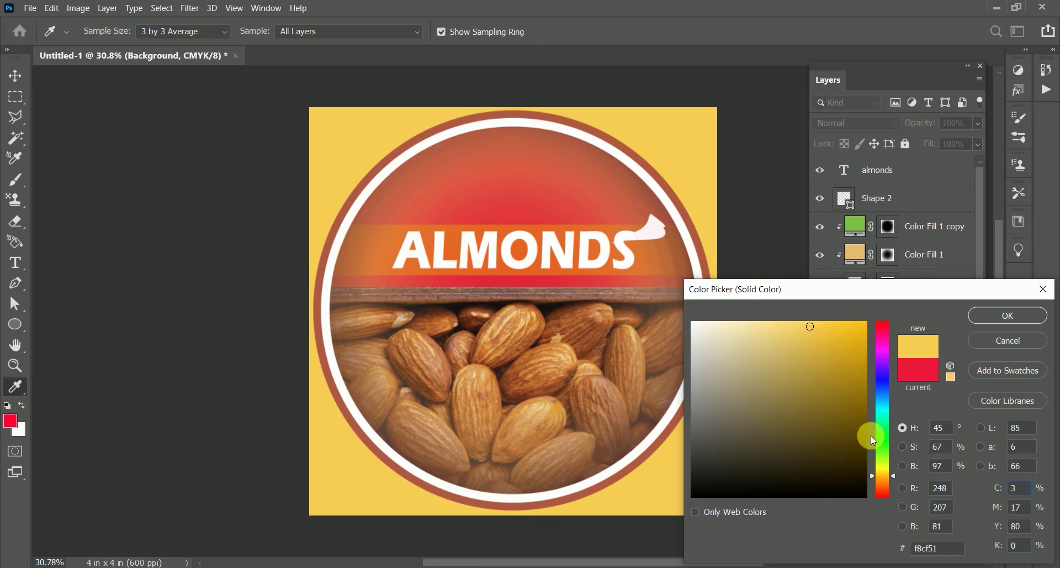
{"action": "left_click_drag", "start_coordinate": [850, 331], "coordinate": [888, 329]}
{"action": "left_click", "coordinate": [884, 326]}
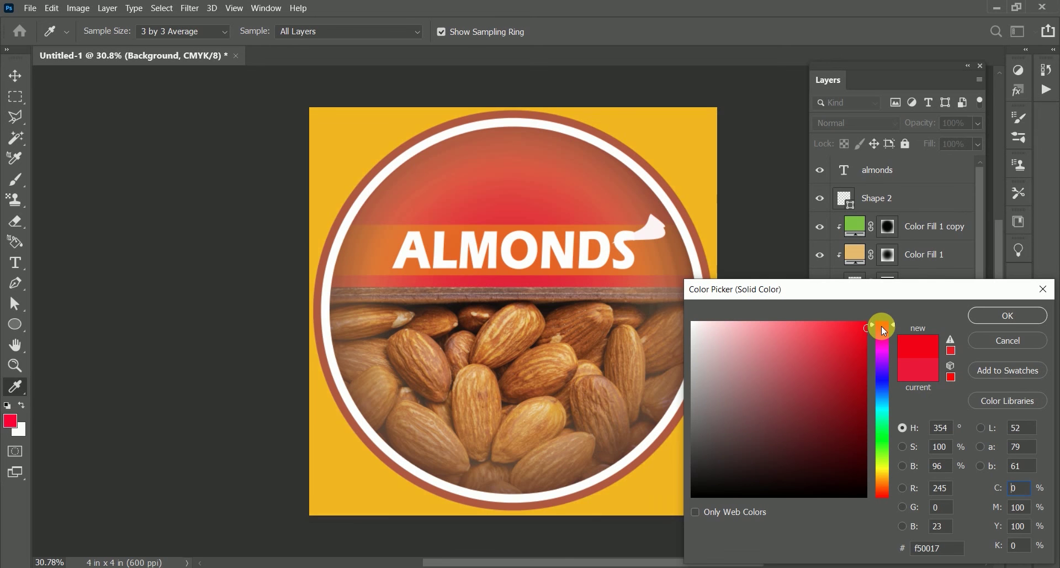
{"action": "left_click", "coordinate": [883, 468]}
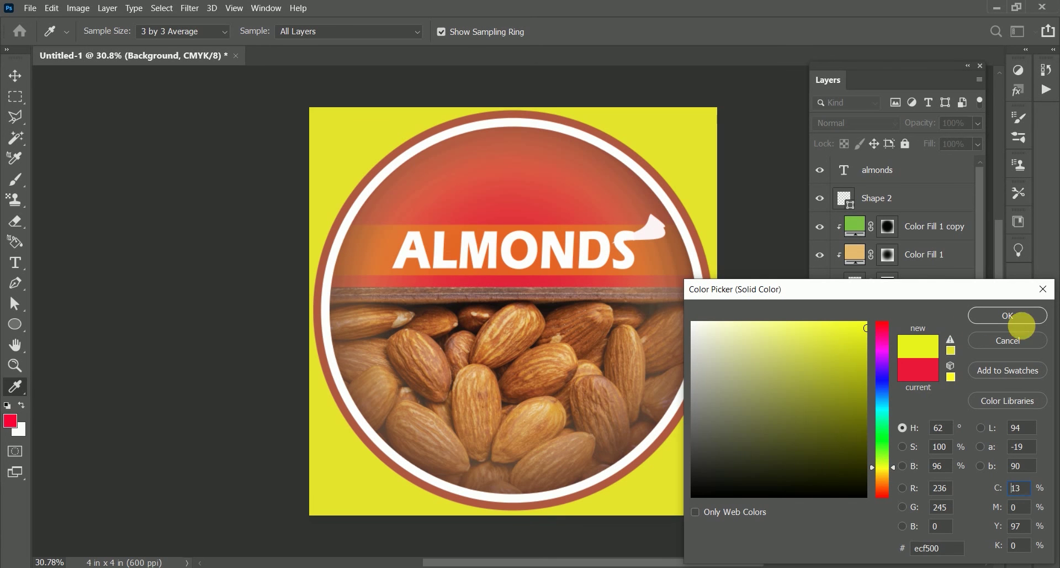
{"action": "left_click", "coordinate": [865, 322]}
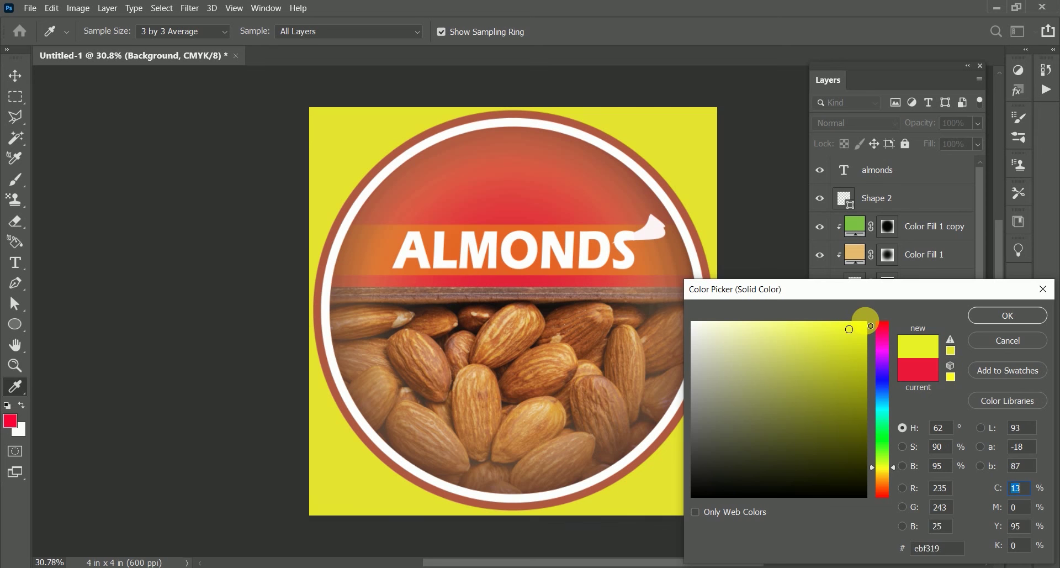
{"action": "left_click", "coordinate": [1005, 317]}
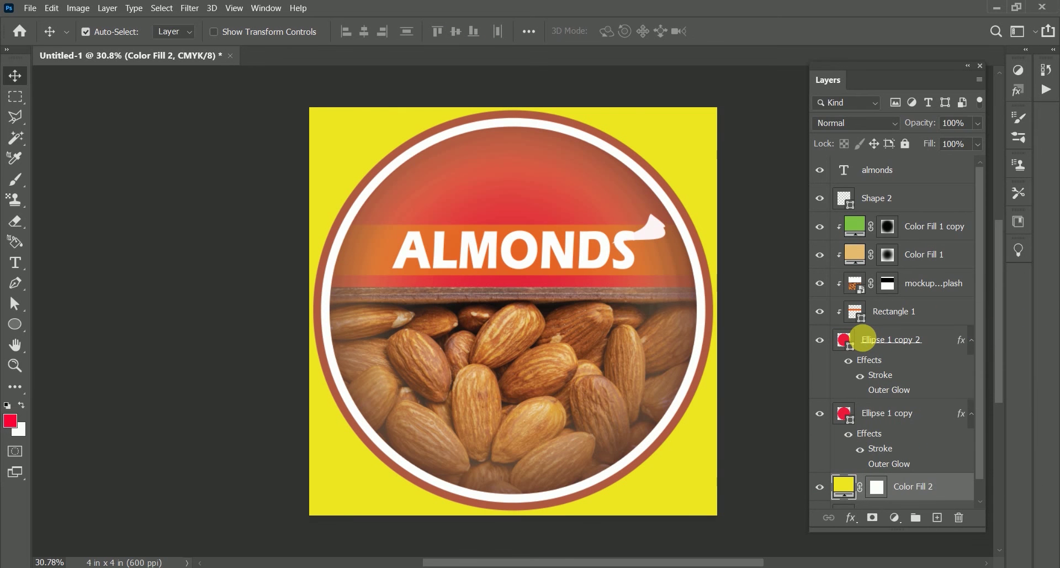